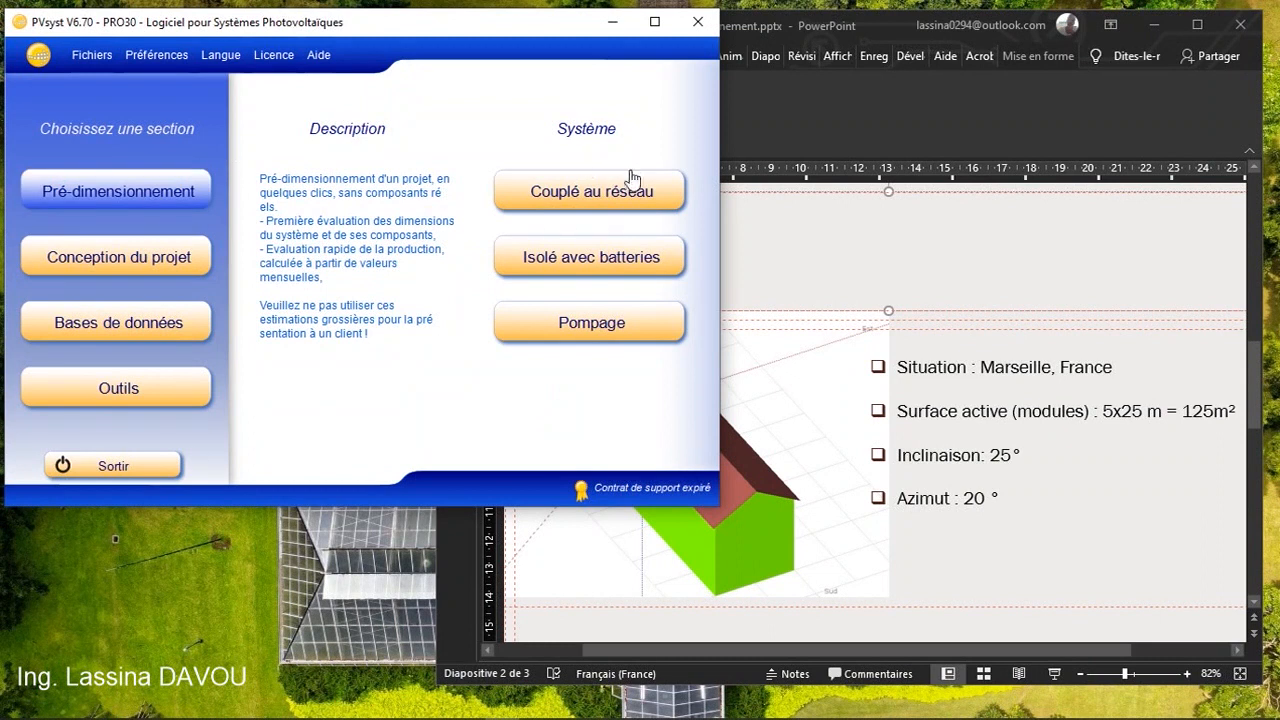
- Start a grid-connected presizing project and set the country of its location to Europe
left_click(561, 196)
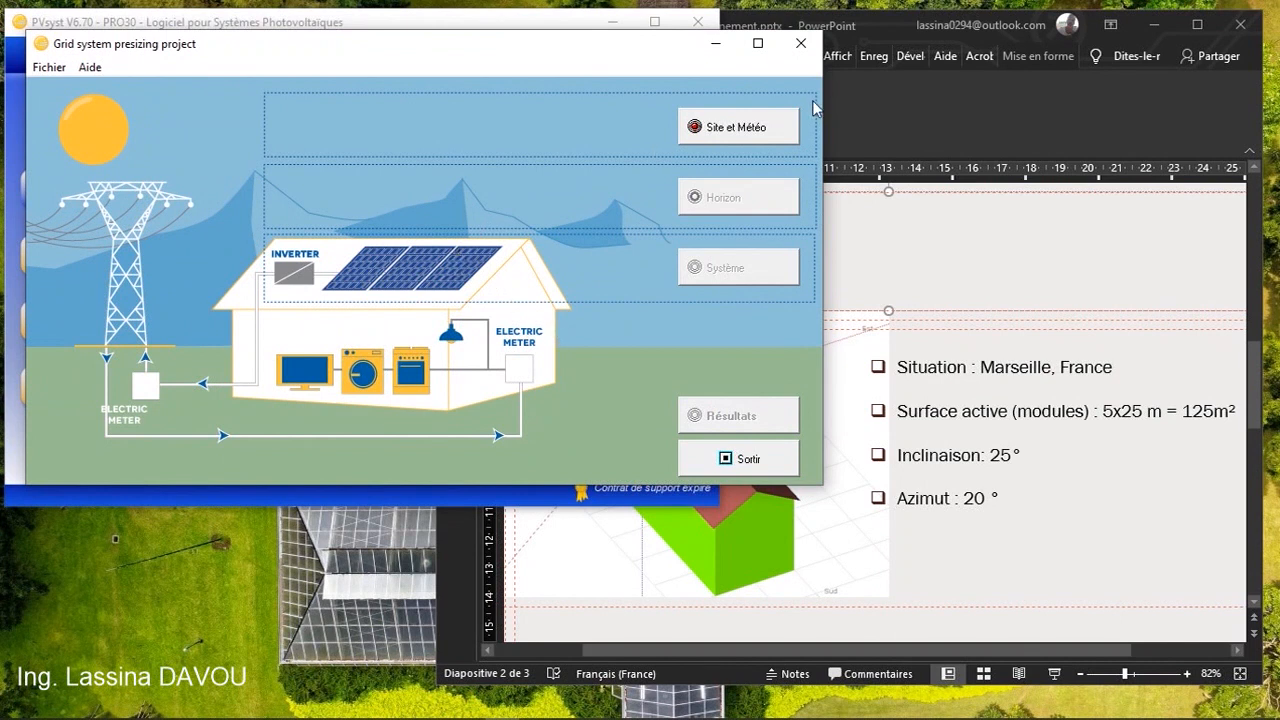
left_click(741, 131)
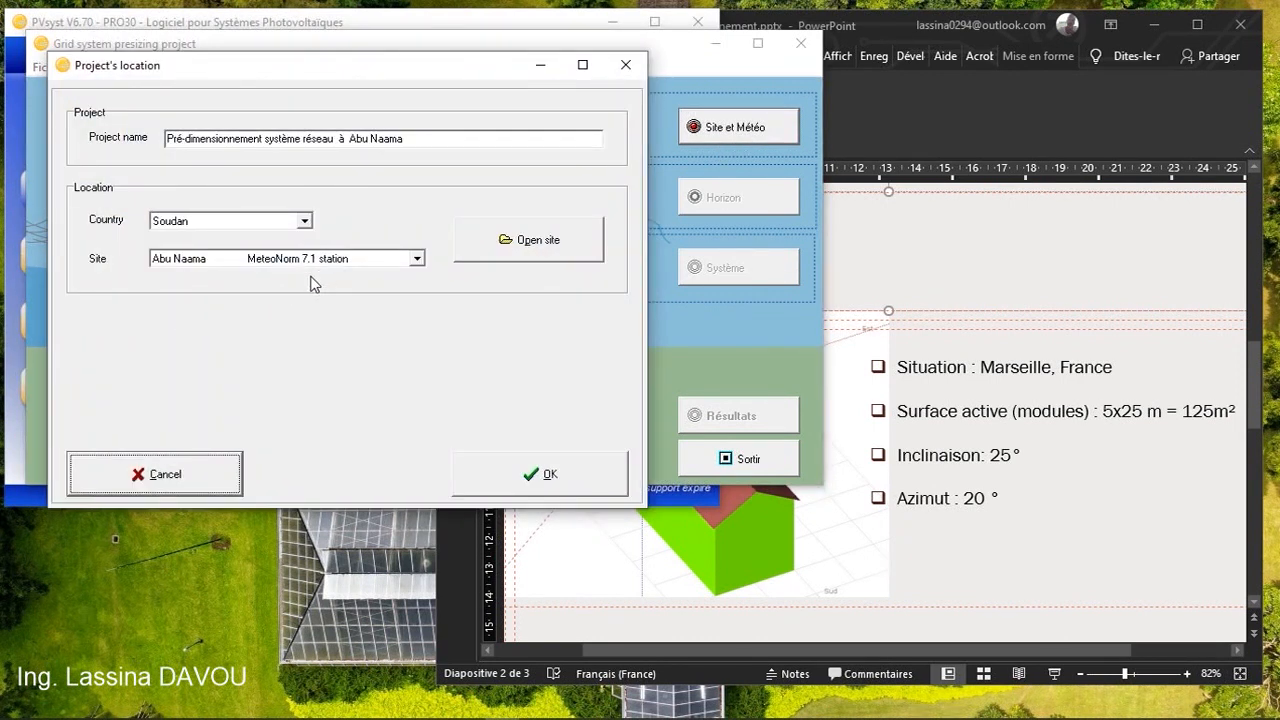
left_click(306, 222)
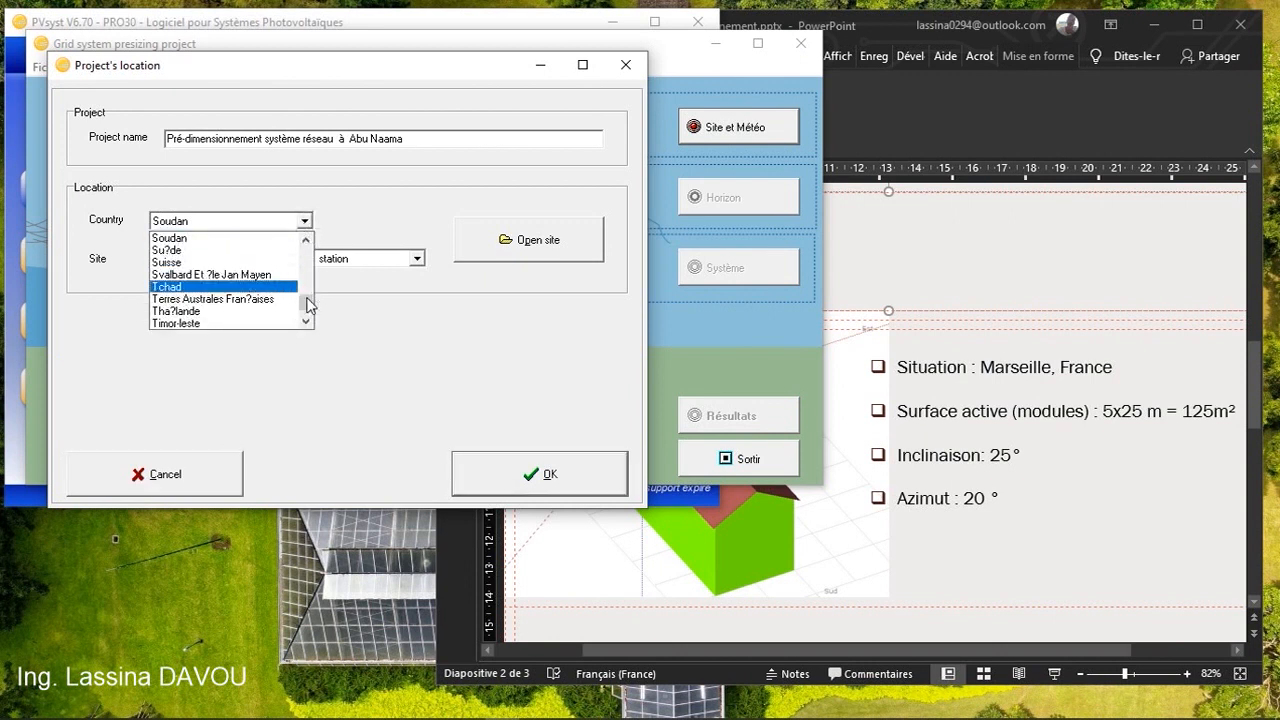
left_click_drag(305, 303, 306, 258)
left_click(168, 287)
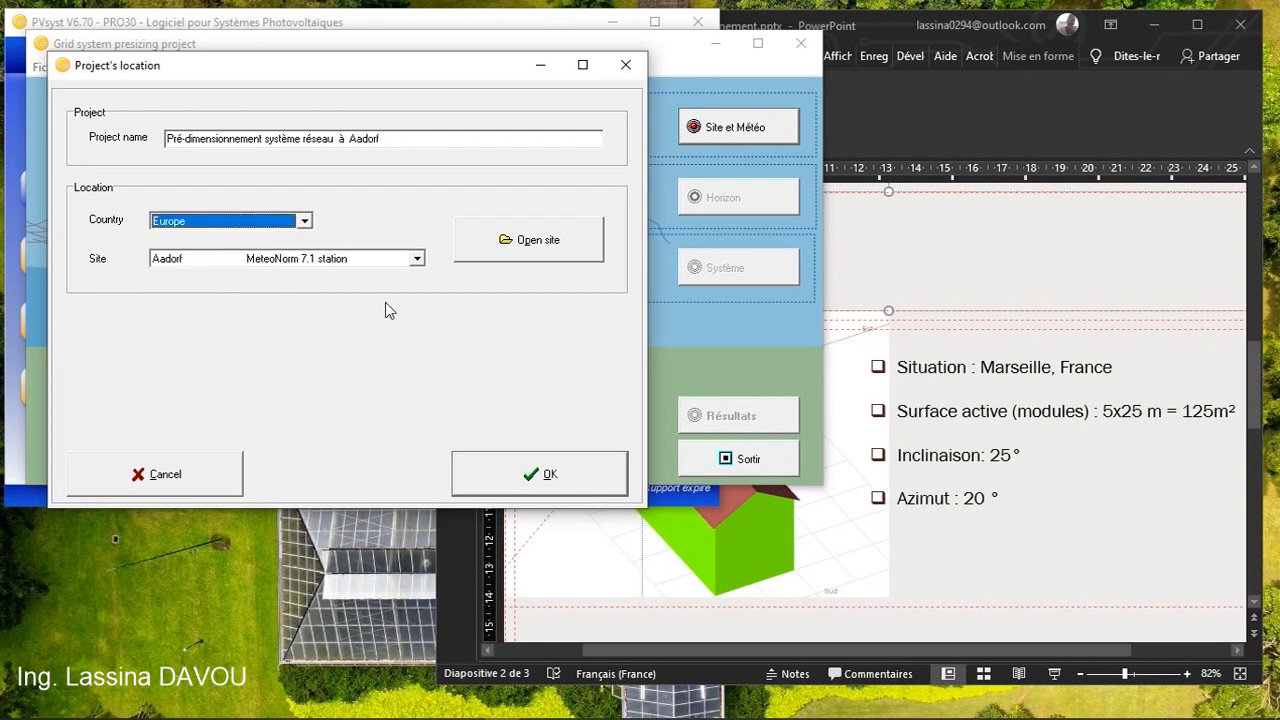
- Choose the Marseille Marignane MeteoNorm 7.1 station as the project's site and confirm the location
left_click(417, 259)
scroll(362, 318, "down", 8)
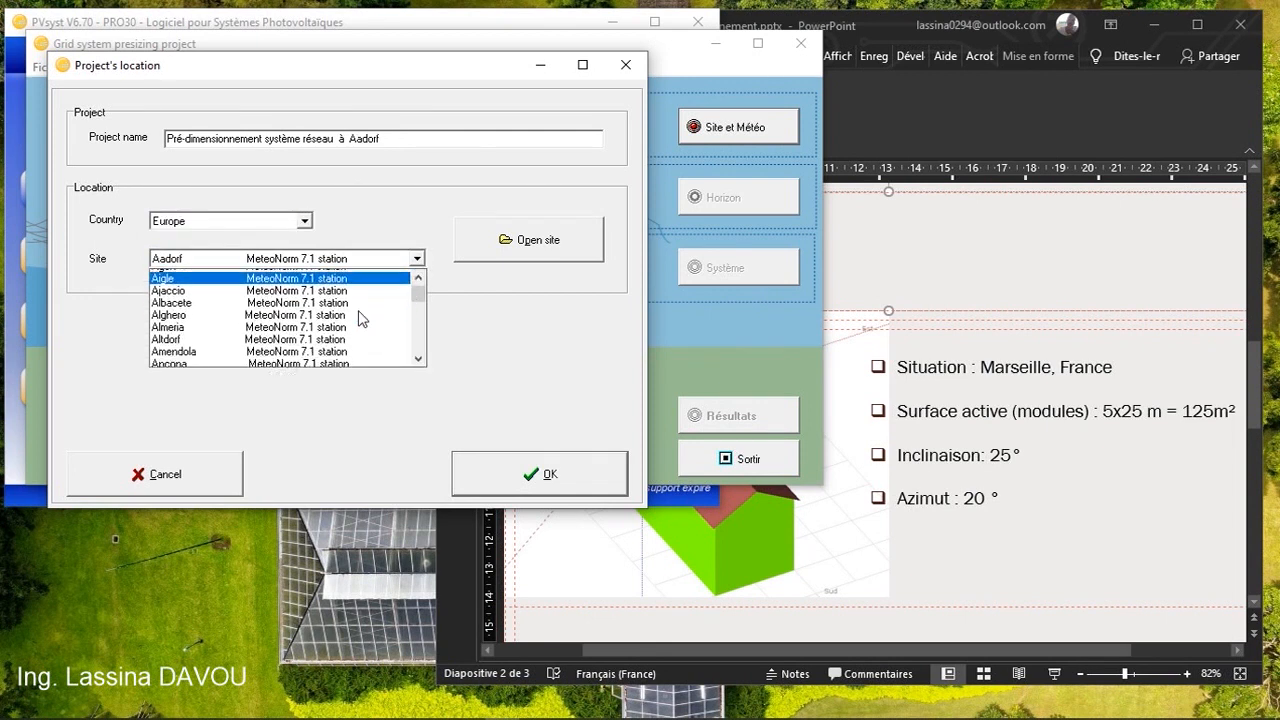
scroll(362, 318, "down", 6)
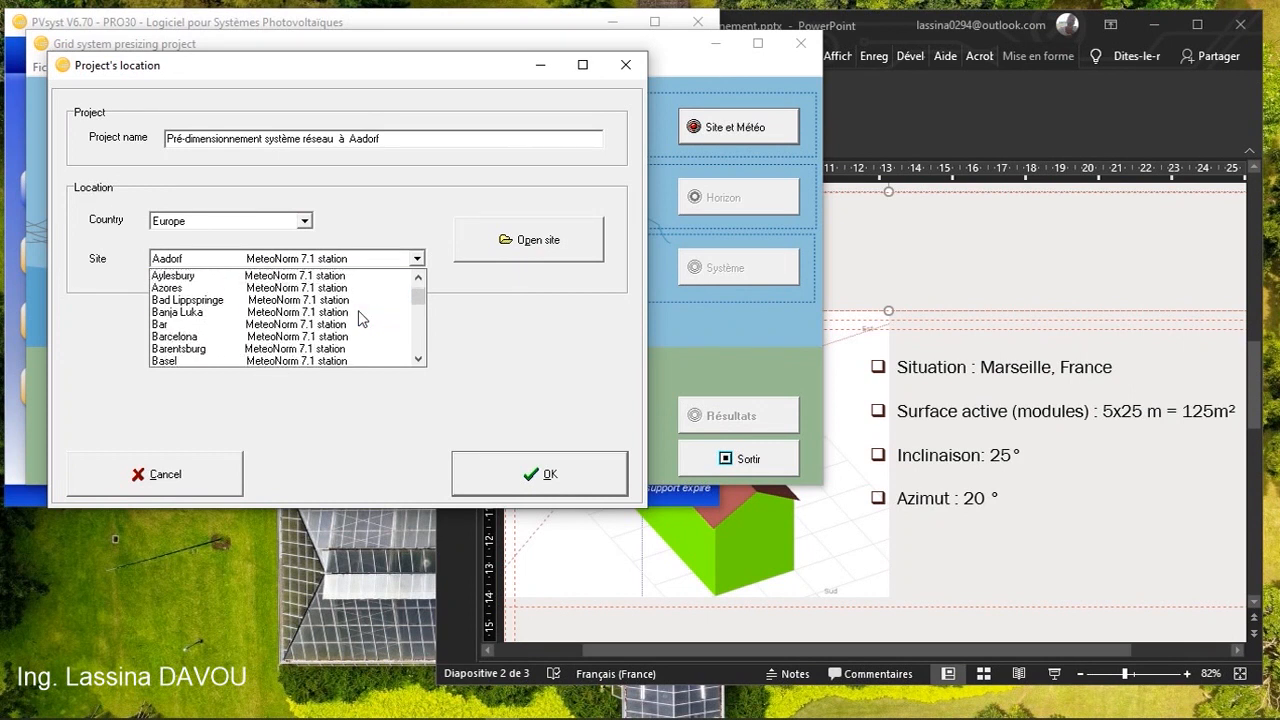
scroll(358, 313, "down", 8)
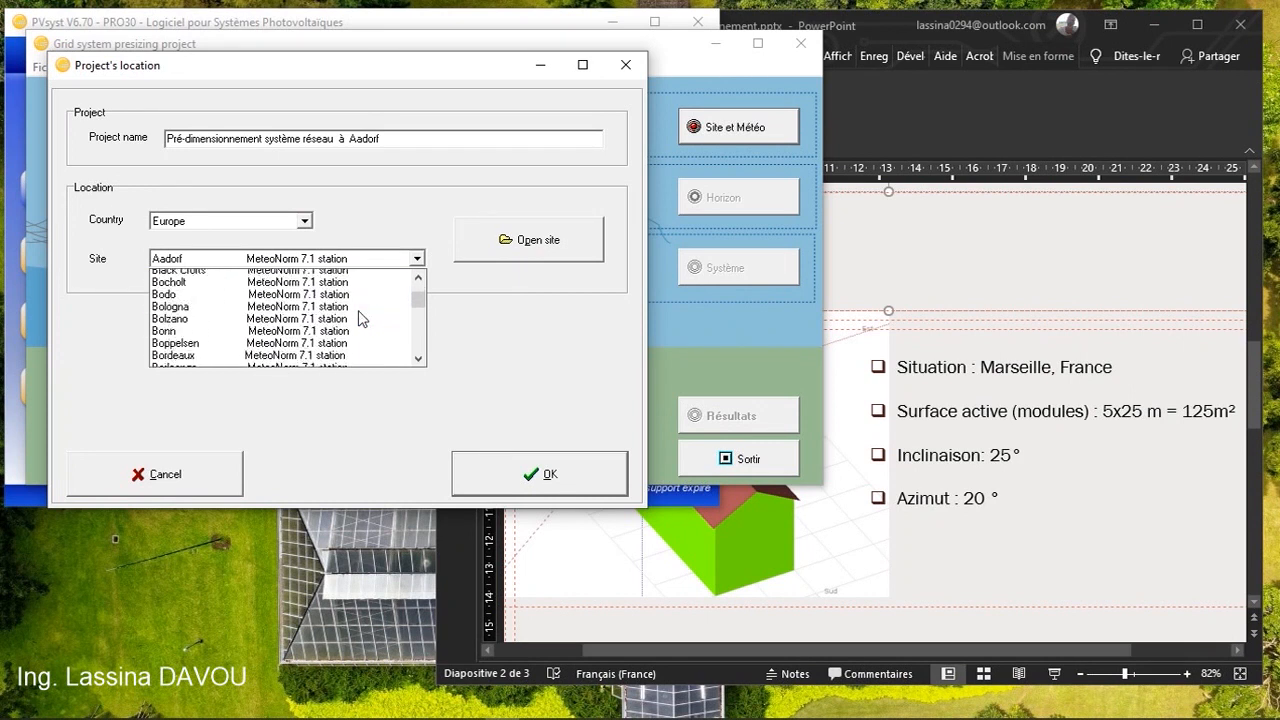
scroll(357, 312, "down", 15)
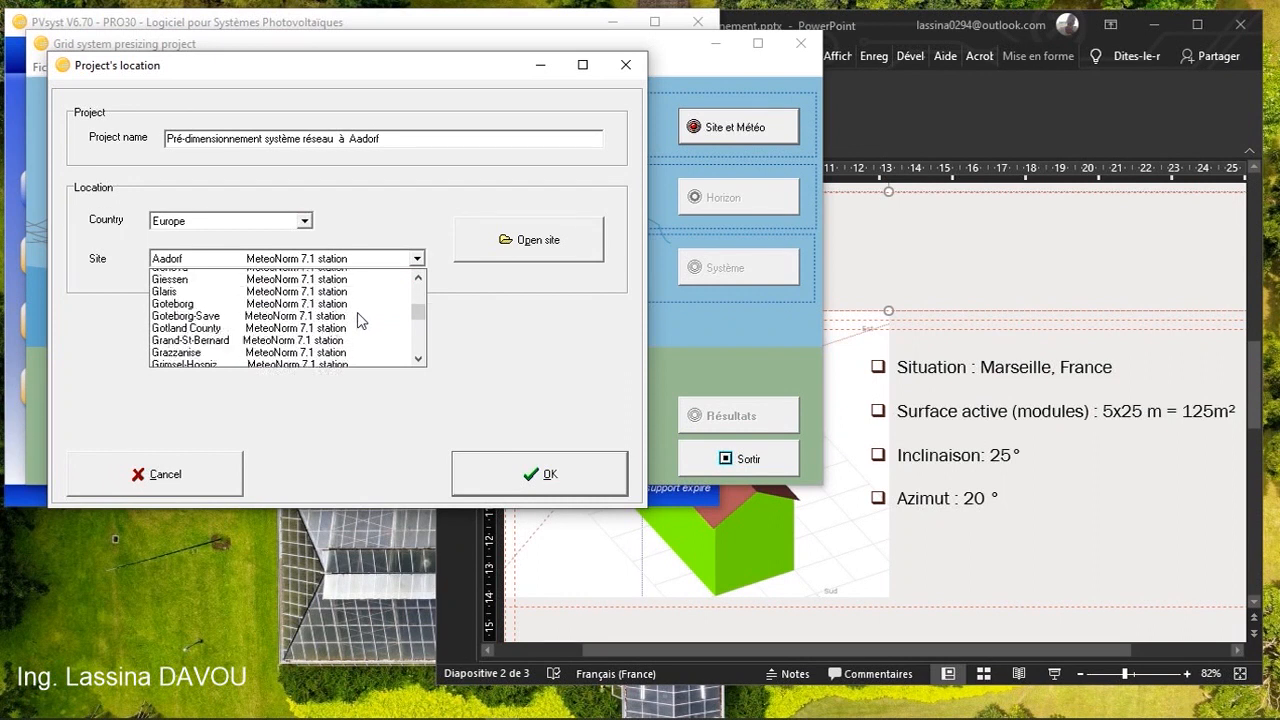
scroll(360, 318, "down", 12)
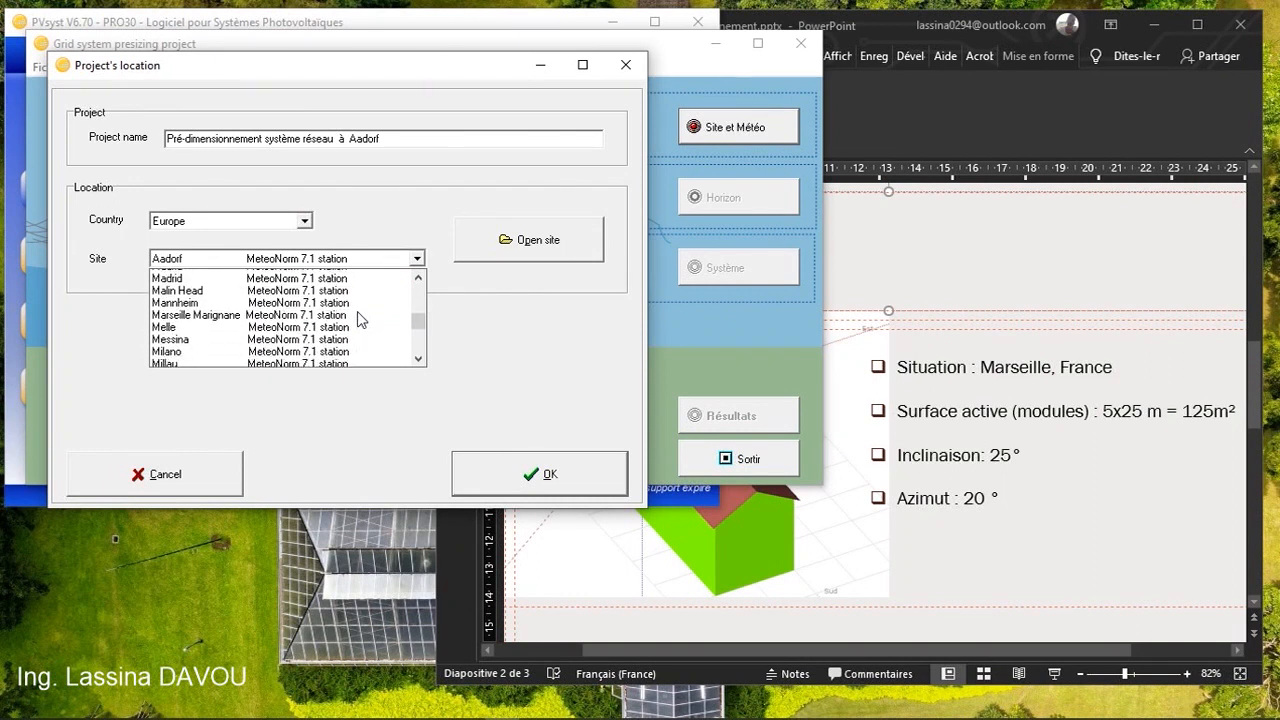
scroll(300, 315, "up", 2)
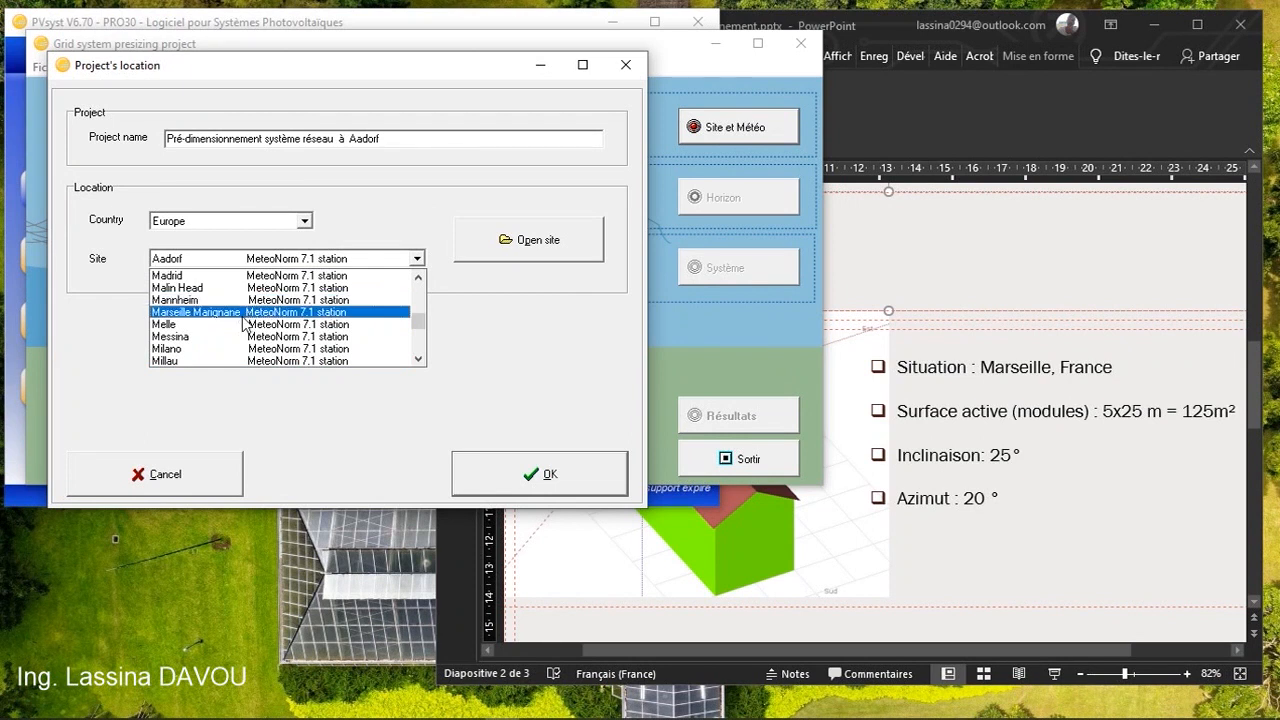
left_click(200, 312)
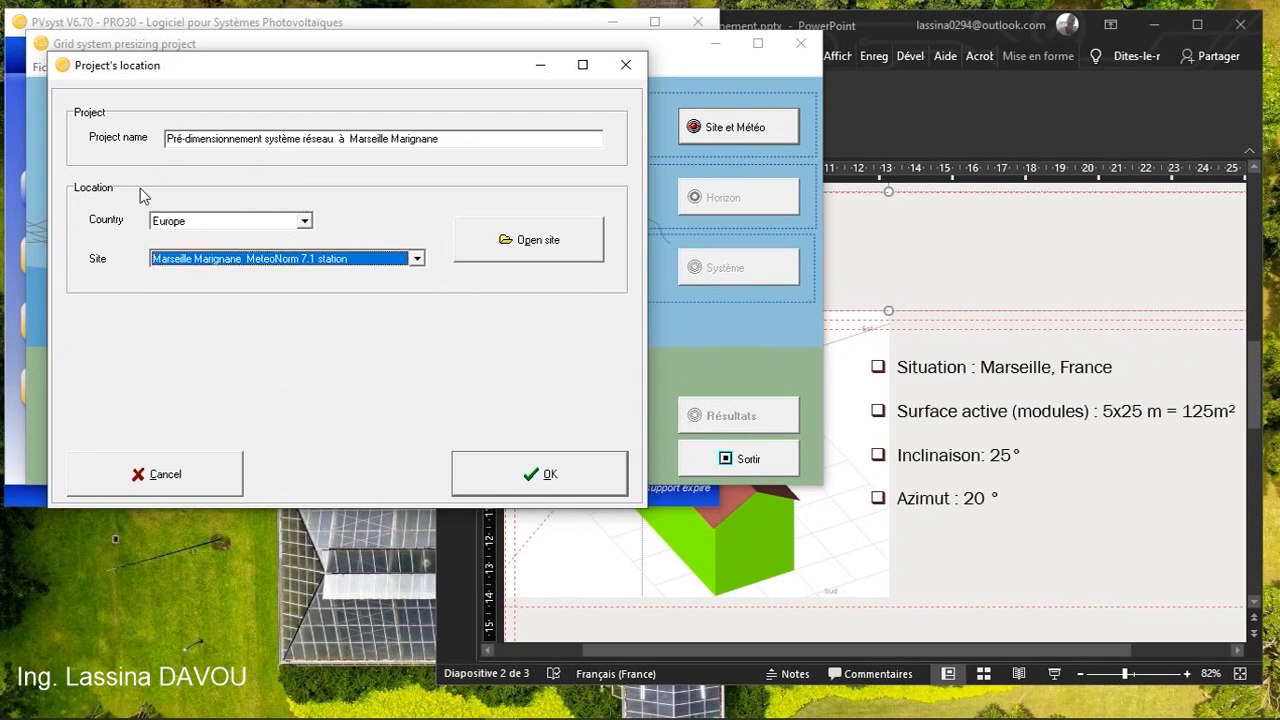
left_click(585, 487)
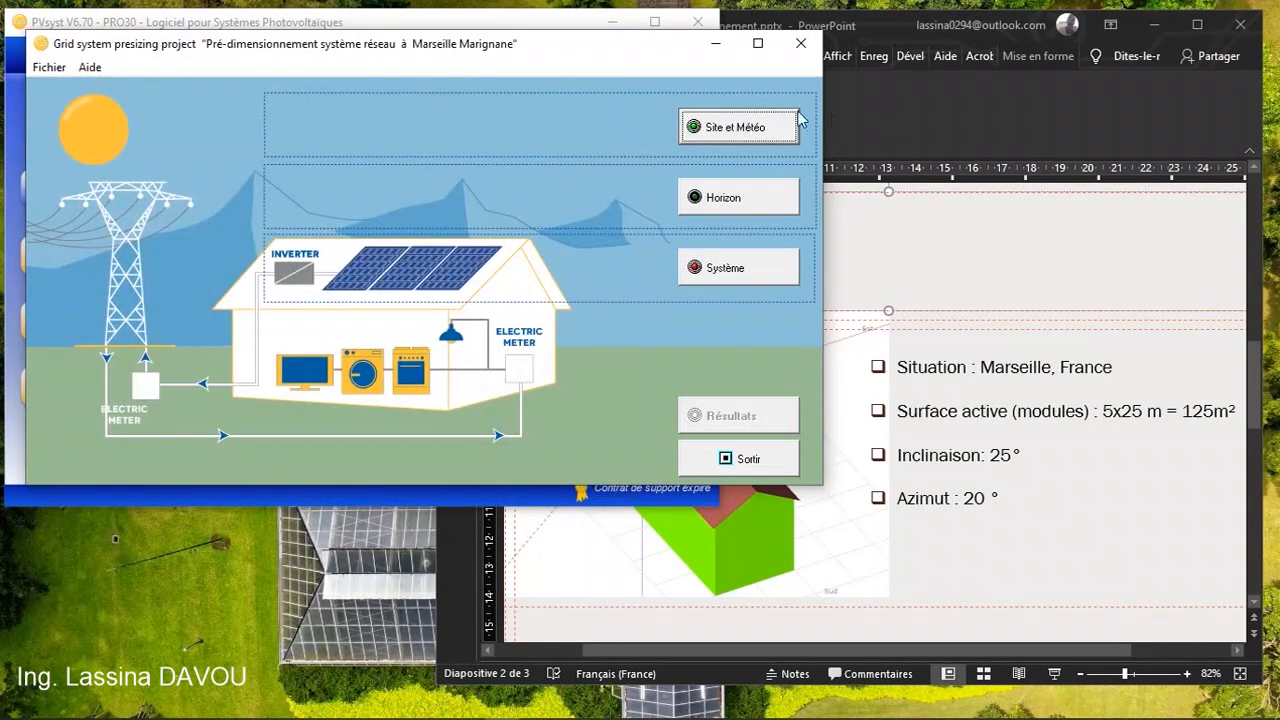
- Reopen the project's location and examine the geographic site parameters of Marseille Marignane, including its country setting
left_click(750, 128)
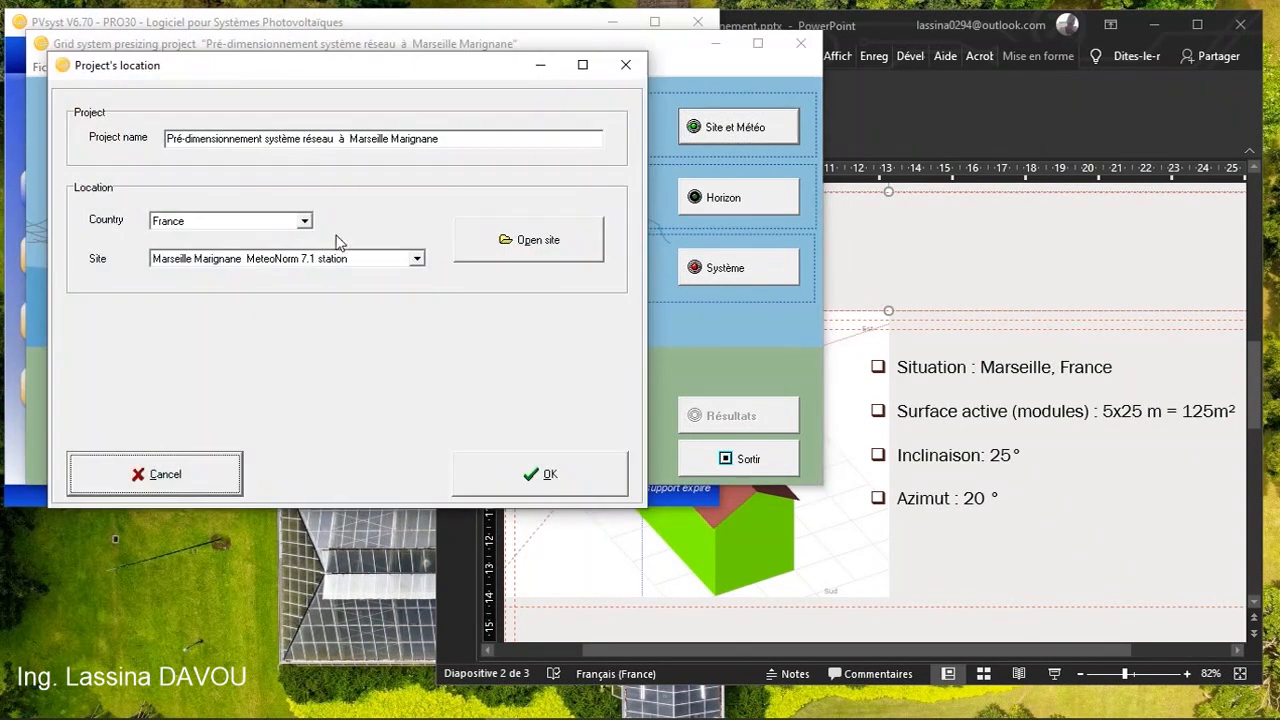
left_click(508, 250)
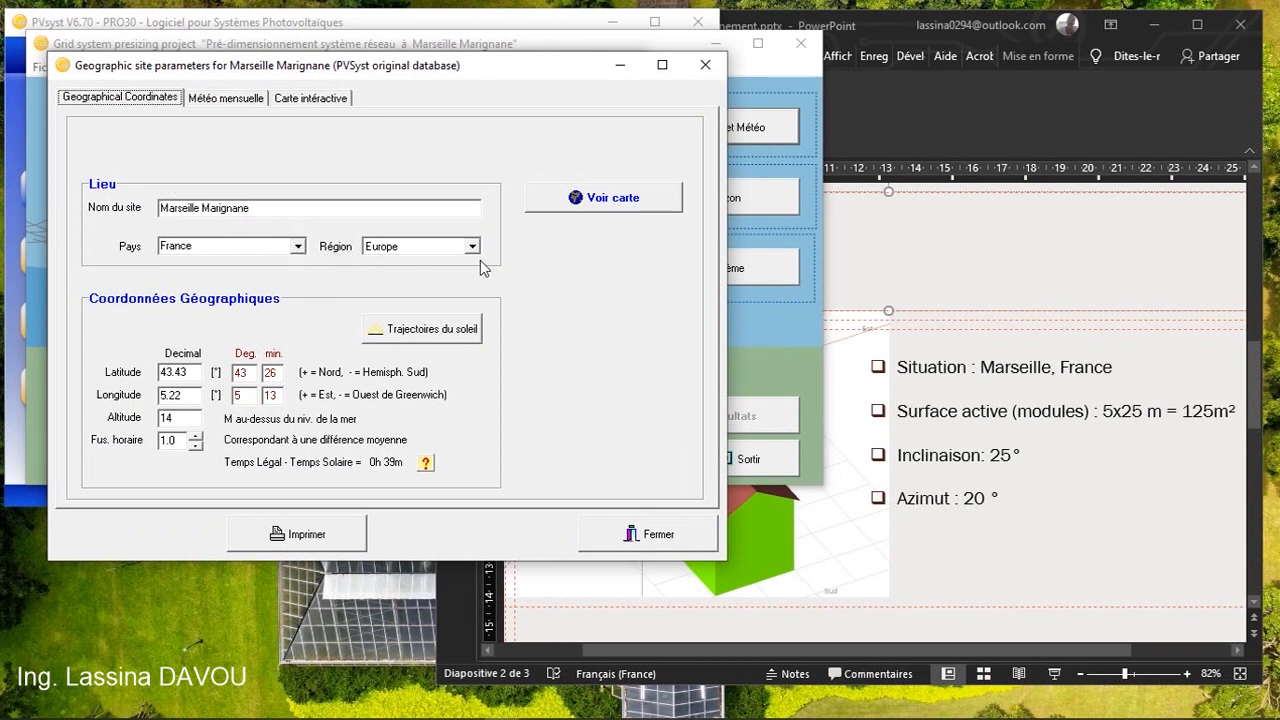
left_click(298, 247)
left_click(299, 248)
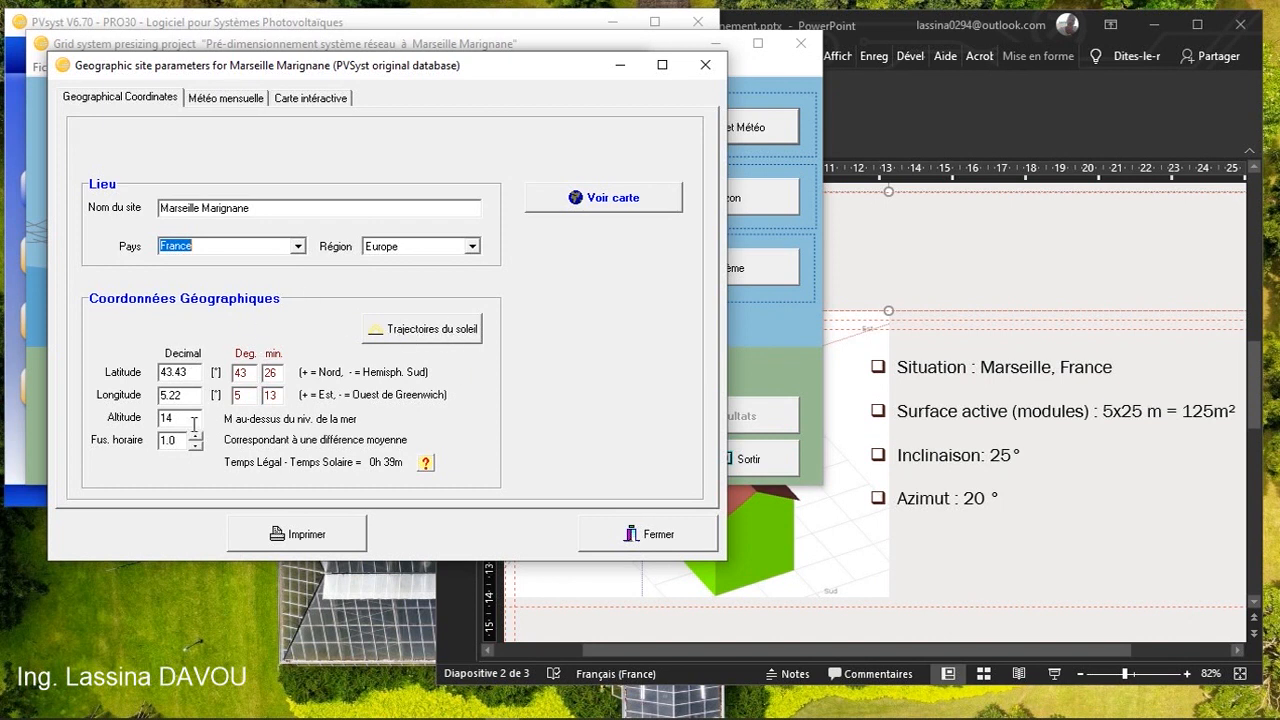
- View the site's sun path diagram in polar and rectangular coordinates and close it
left_click(440, 335)
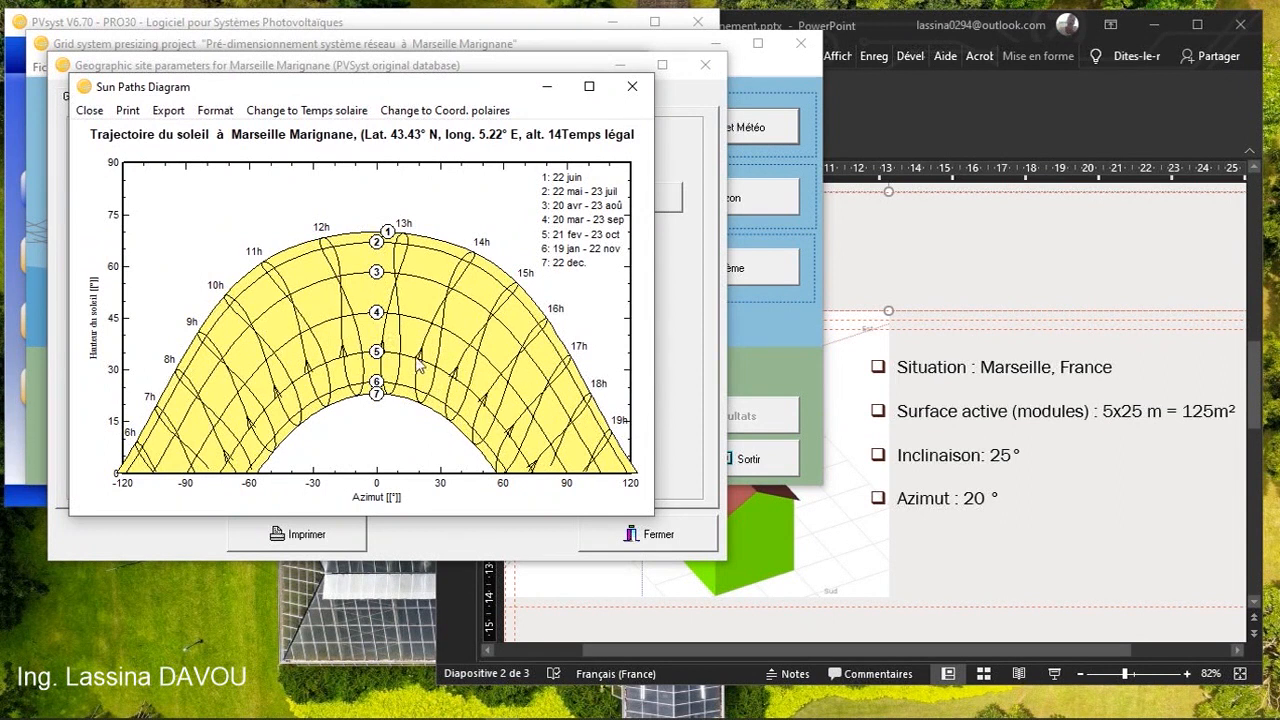
left_click(470, 112)
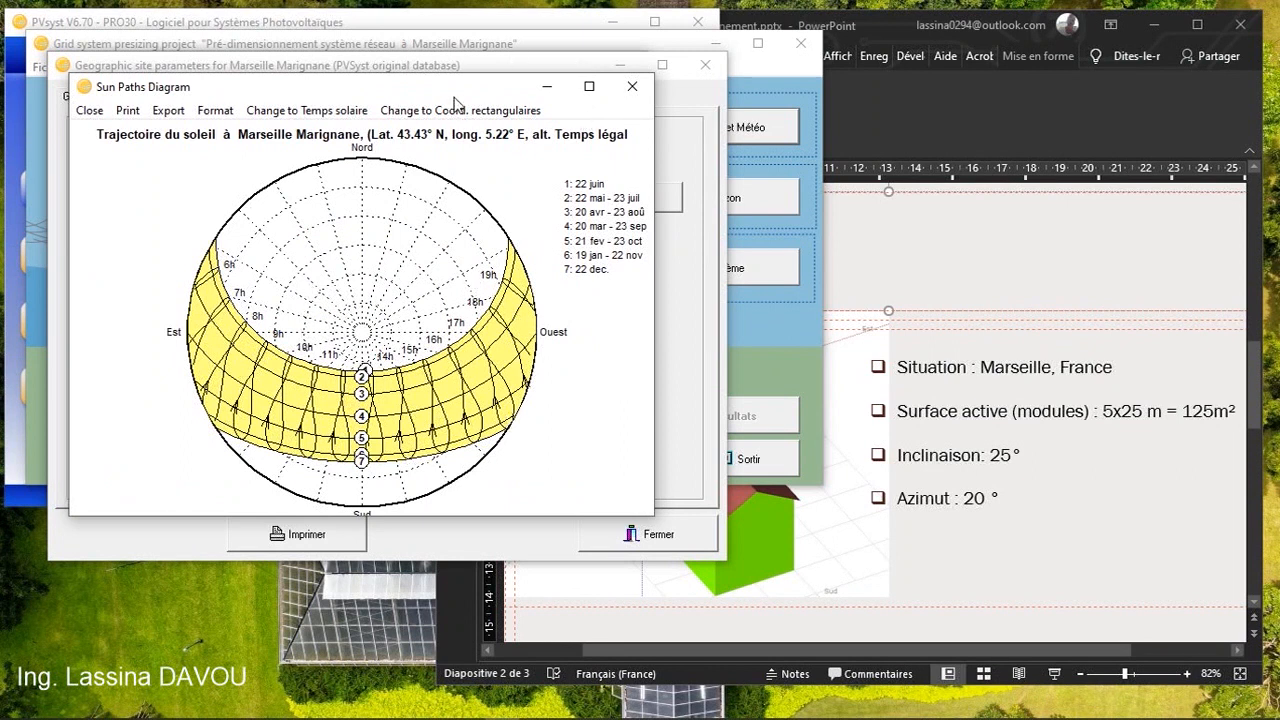
left_click(462, 110)
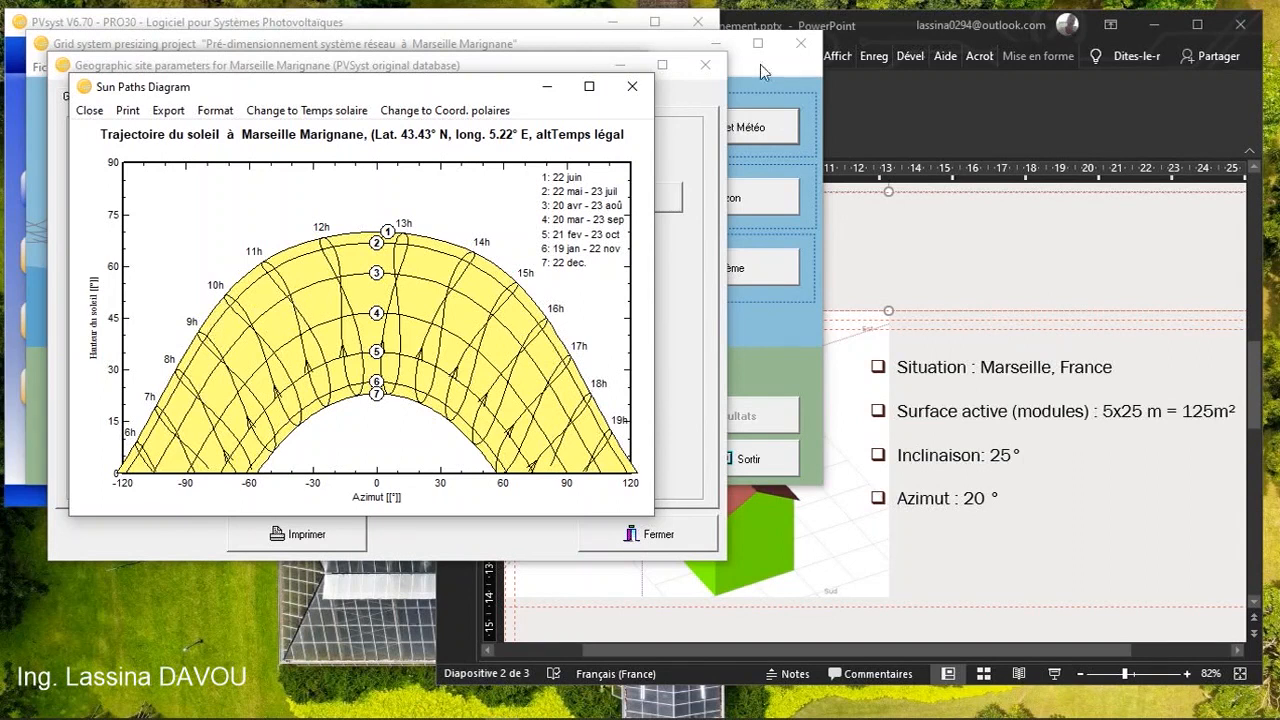
left_click(641, 87)
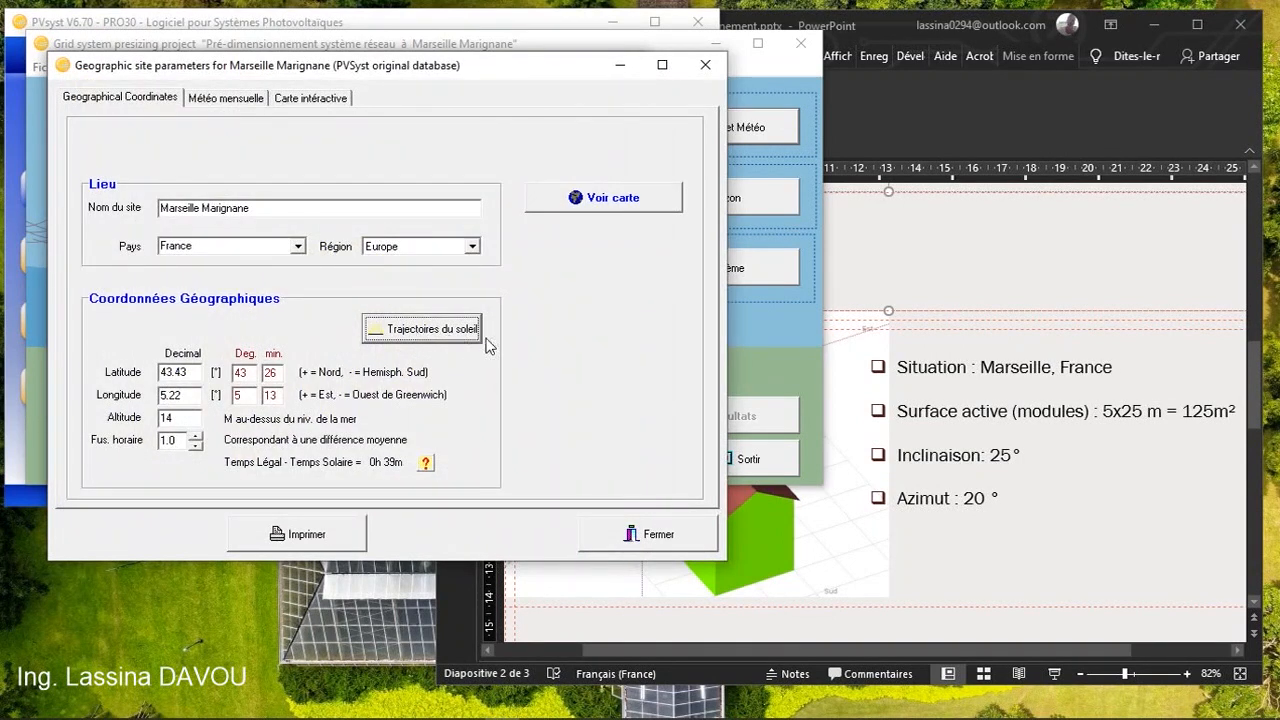
- Examine the site's monthly weather data with irradiation in kWh/m².jr, and return to the presizing project overview
left_click(225, 99)
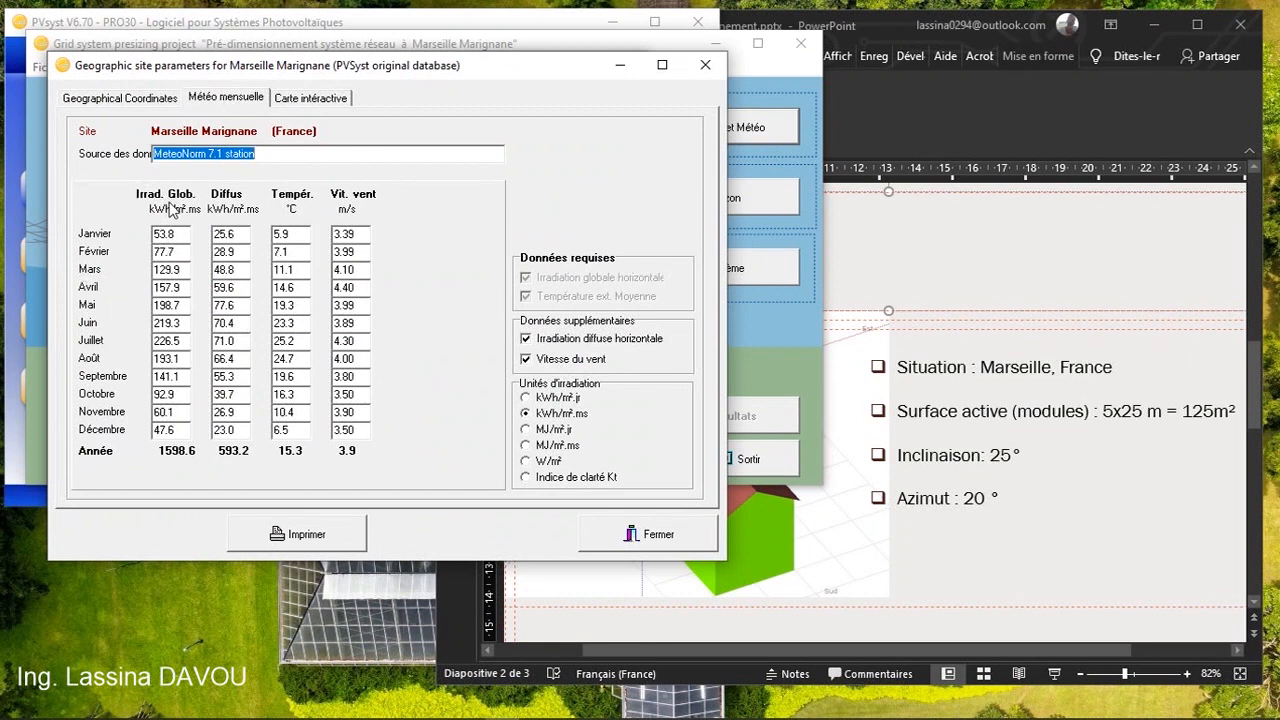
left_click(553, 398)
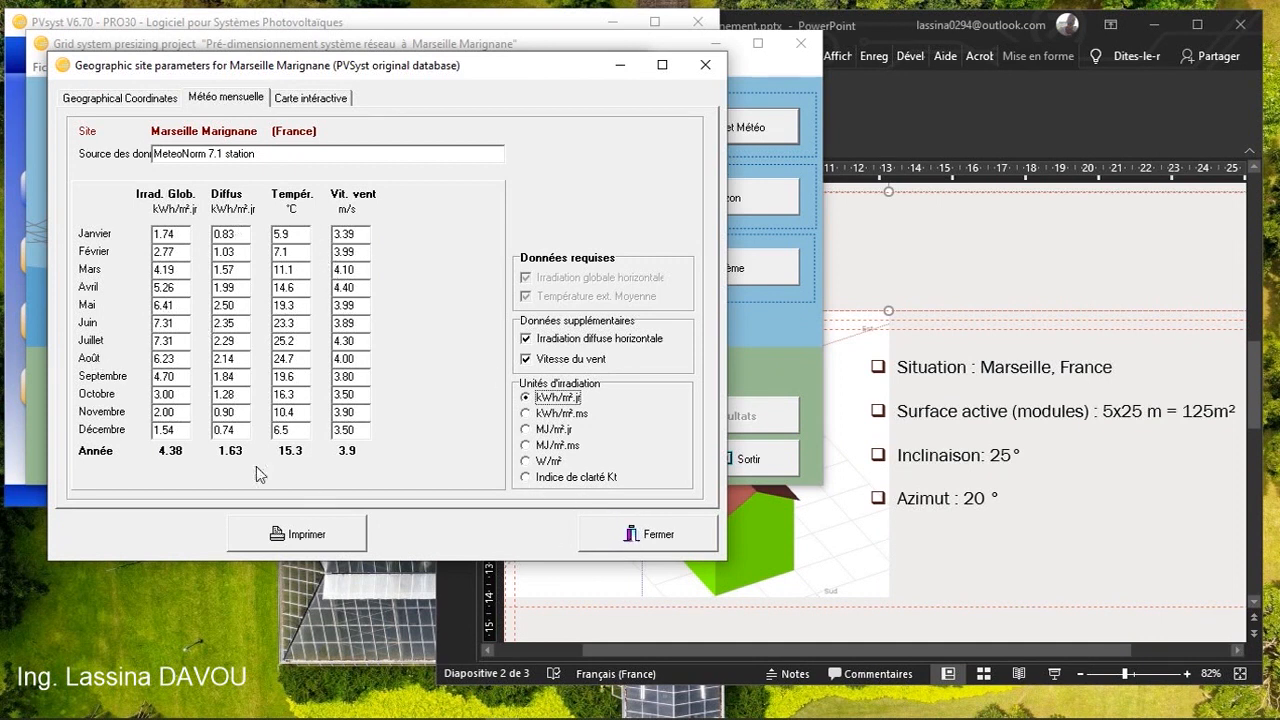
left_click(632, 537)
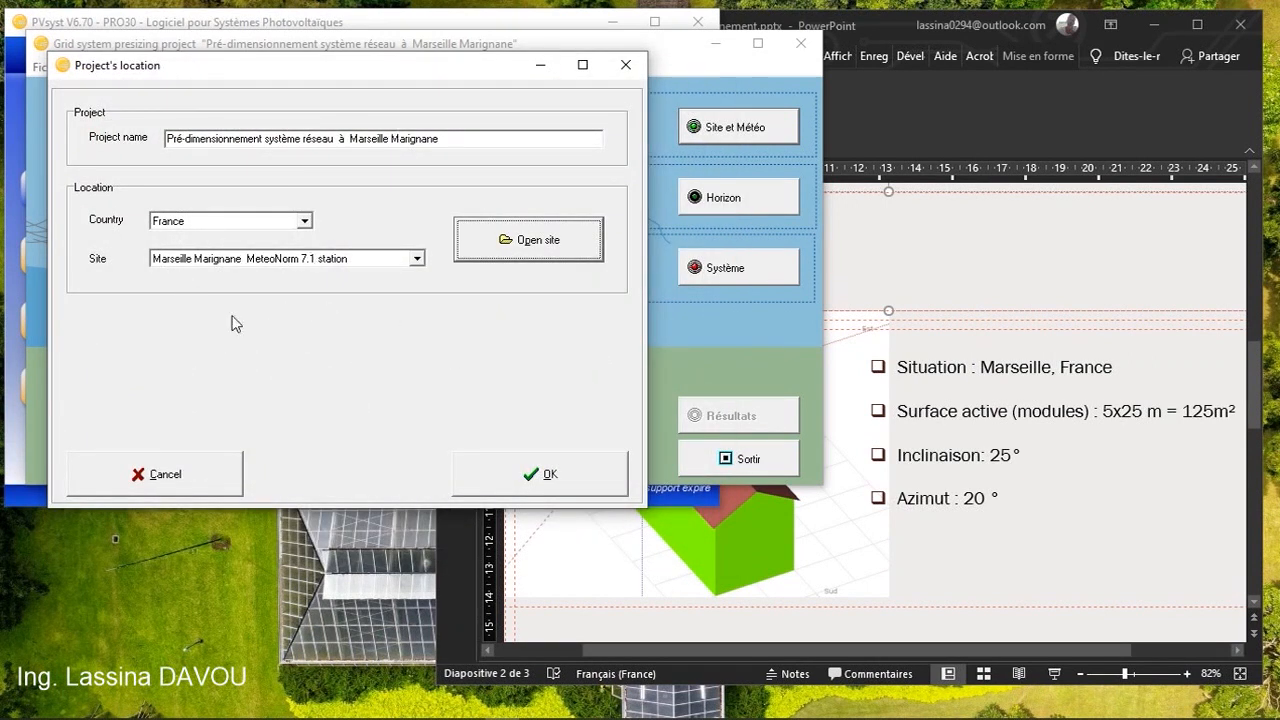
left_click(557, 470)
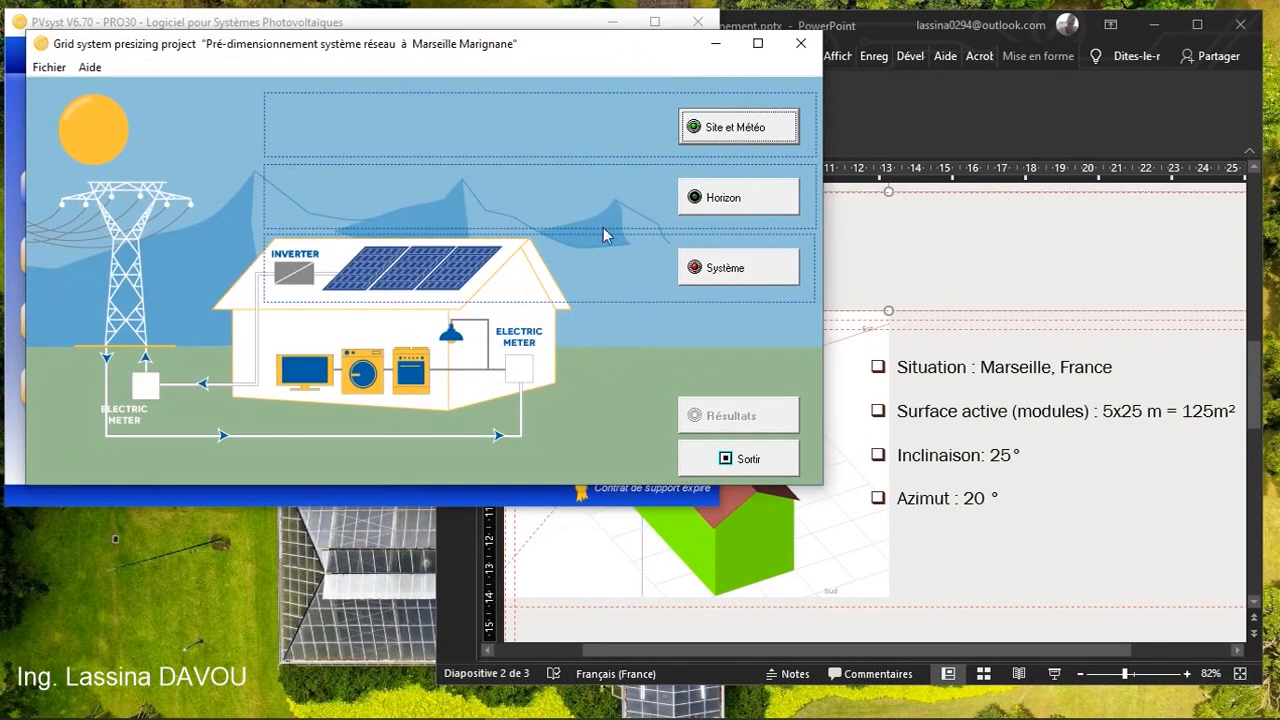
- Open the project's horizon definition and check which internal PVsyst horizon profiles can be imported, without choosing one
left_click(742, 199)
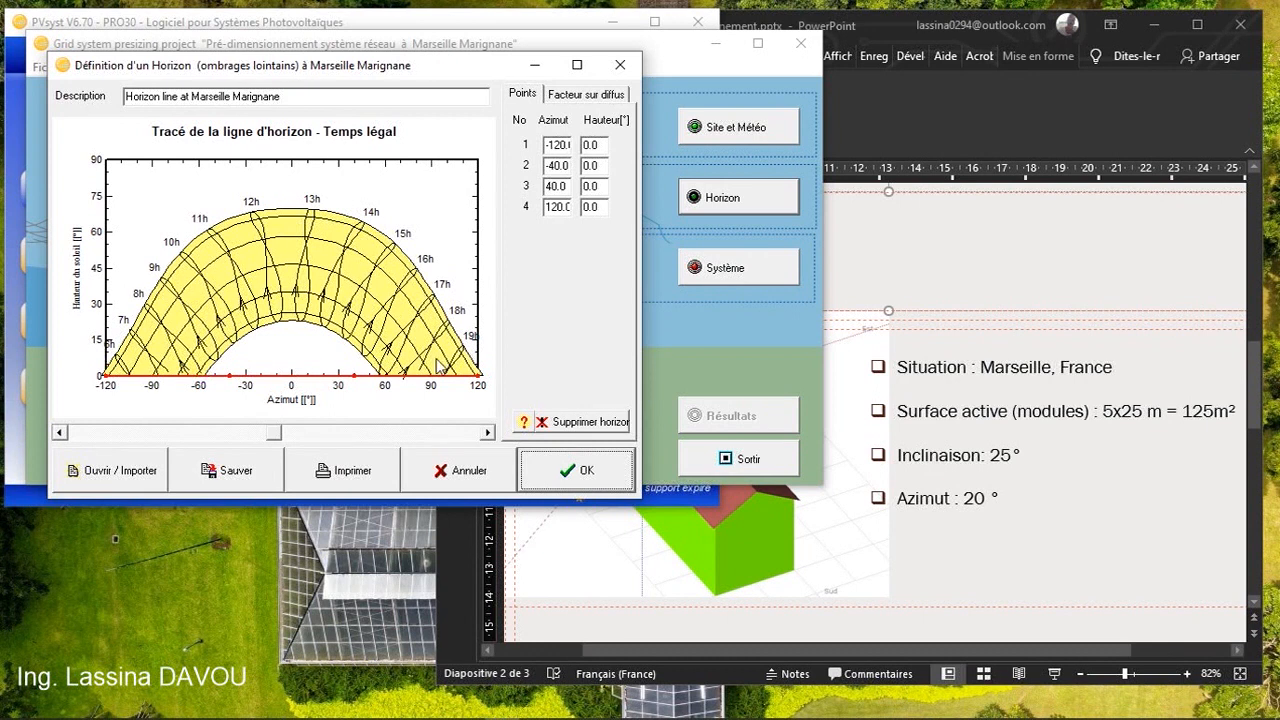
left_click(104, 476)
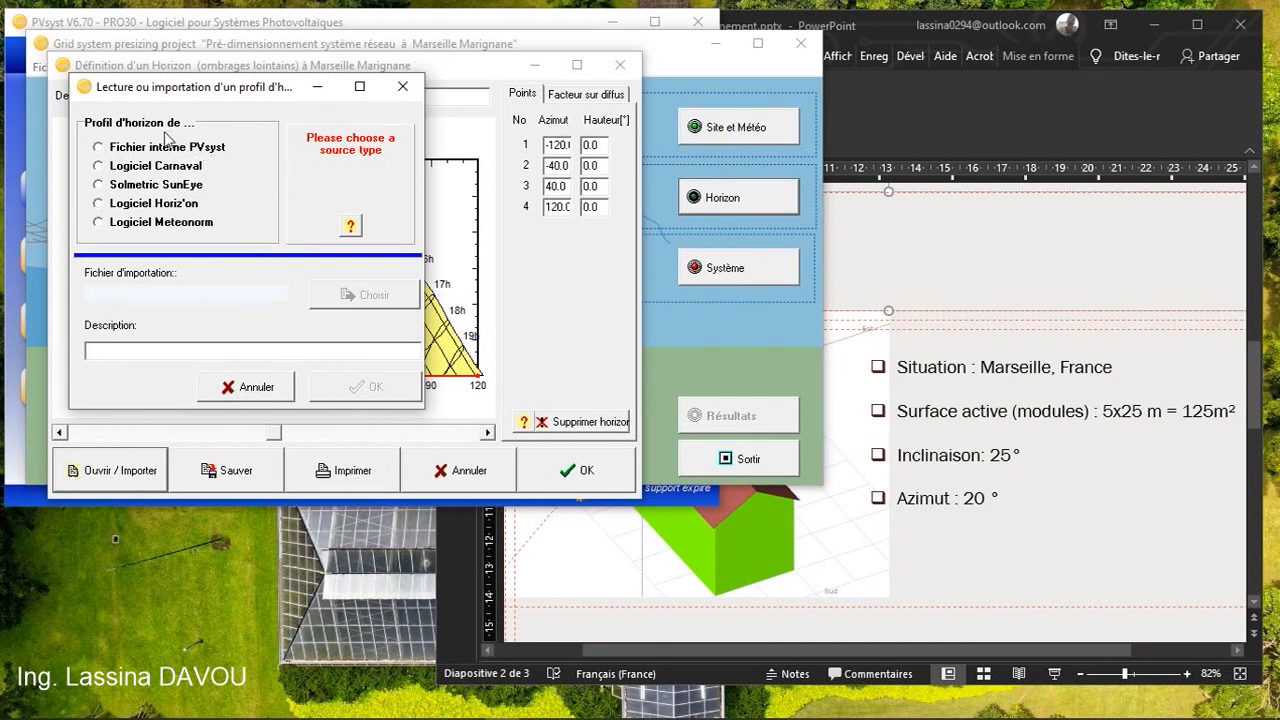
left_click(126, 151)
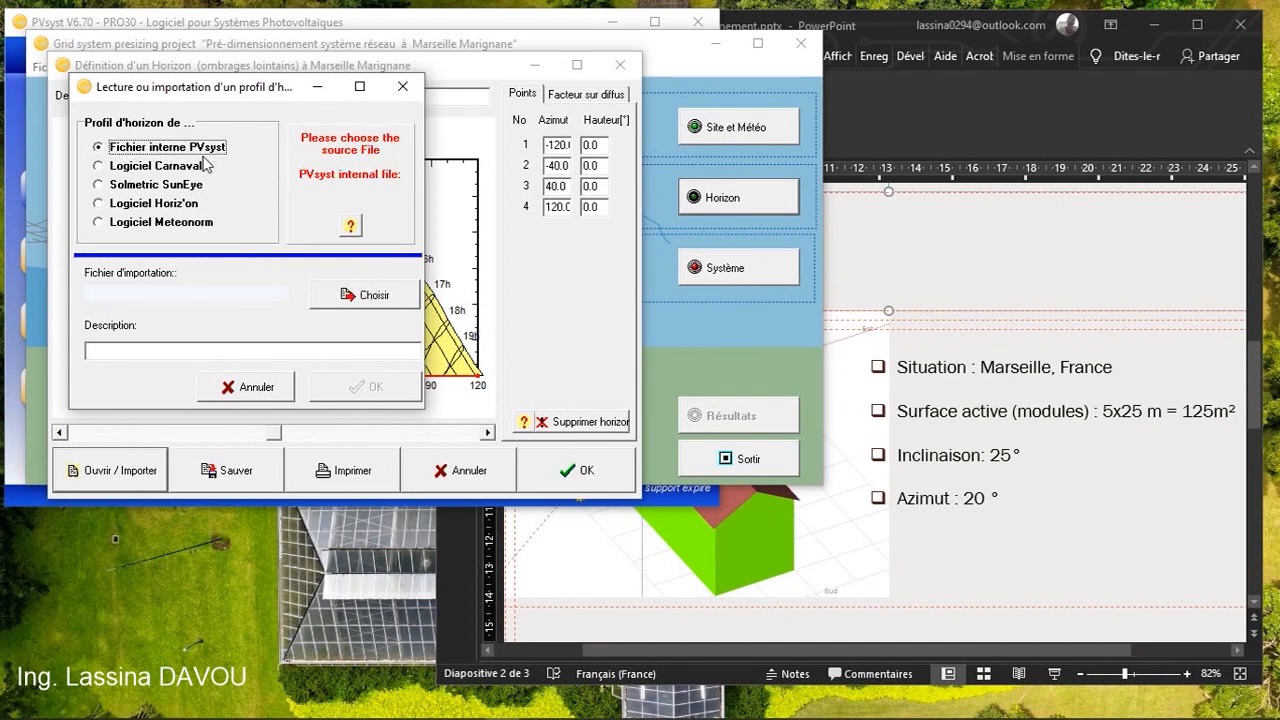
left_click(366, 295)
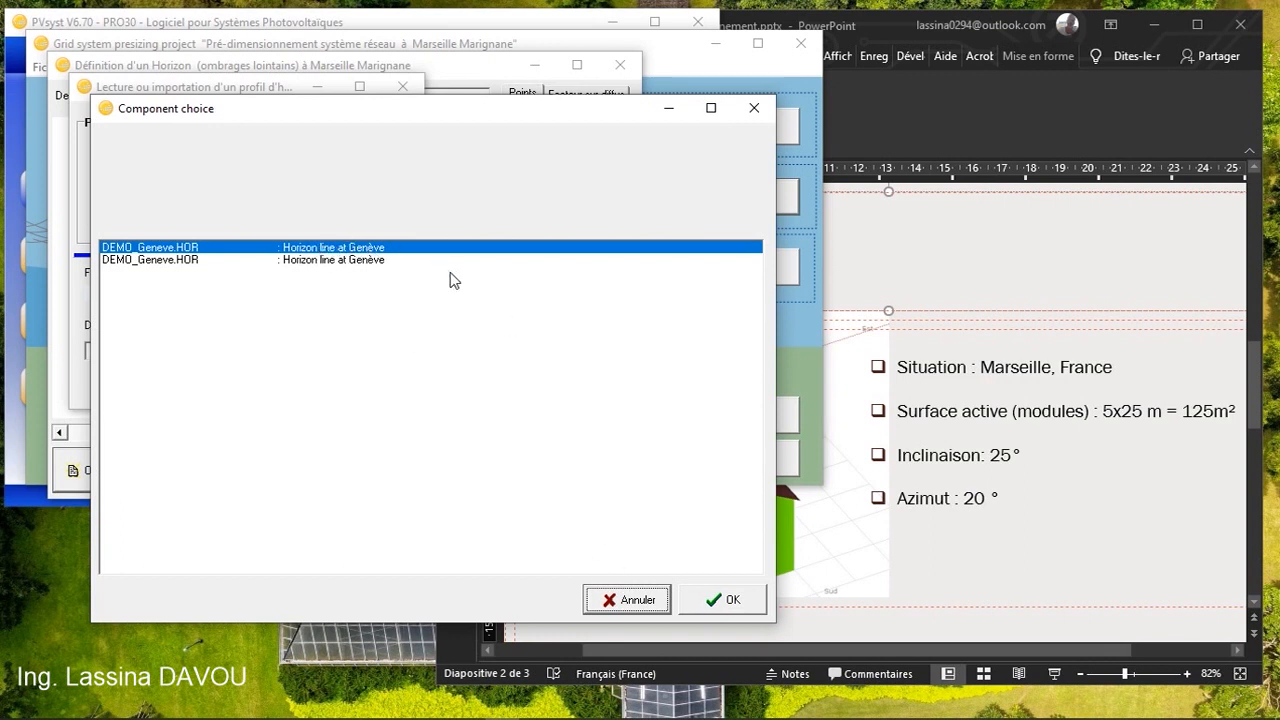
left_click(622, 601)
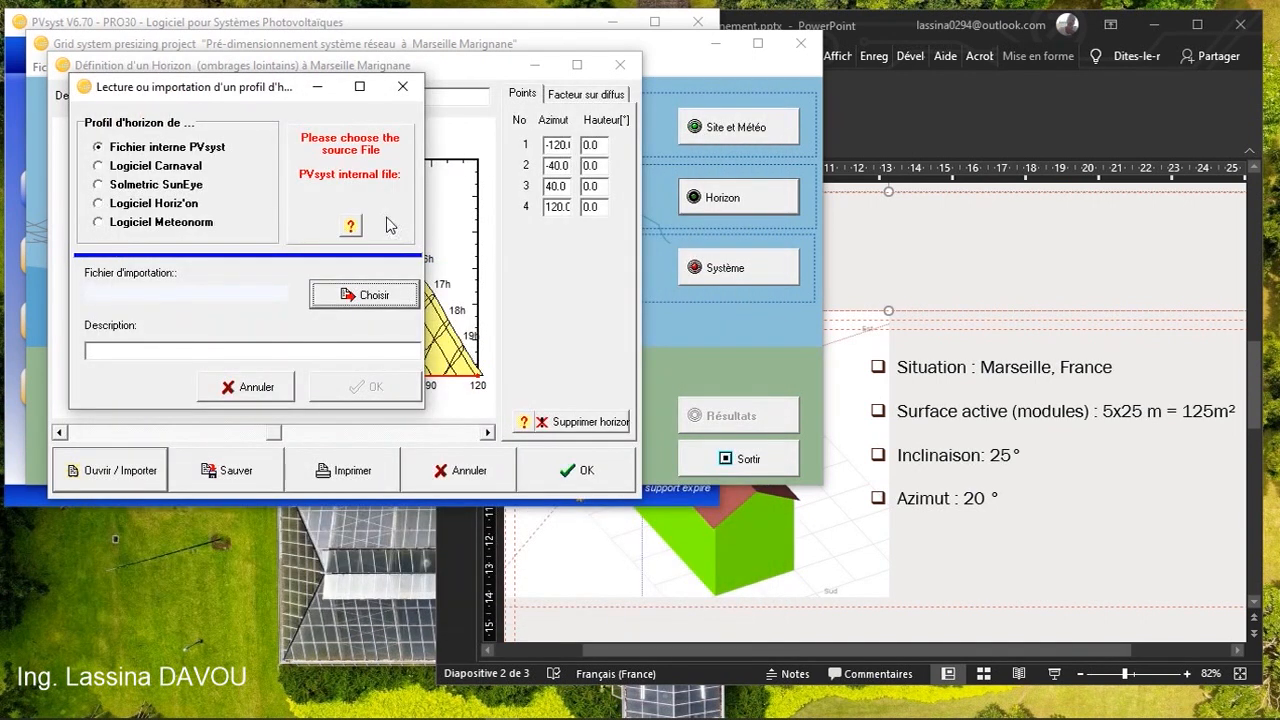
- Review the Carnaval, SunEye, Horiz'on and Meteonorm sources for a horizon profile and leave the import without loading a file
left_click(130, 170)
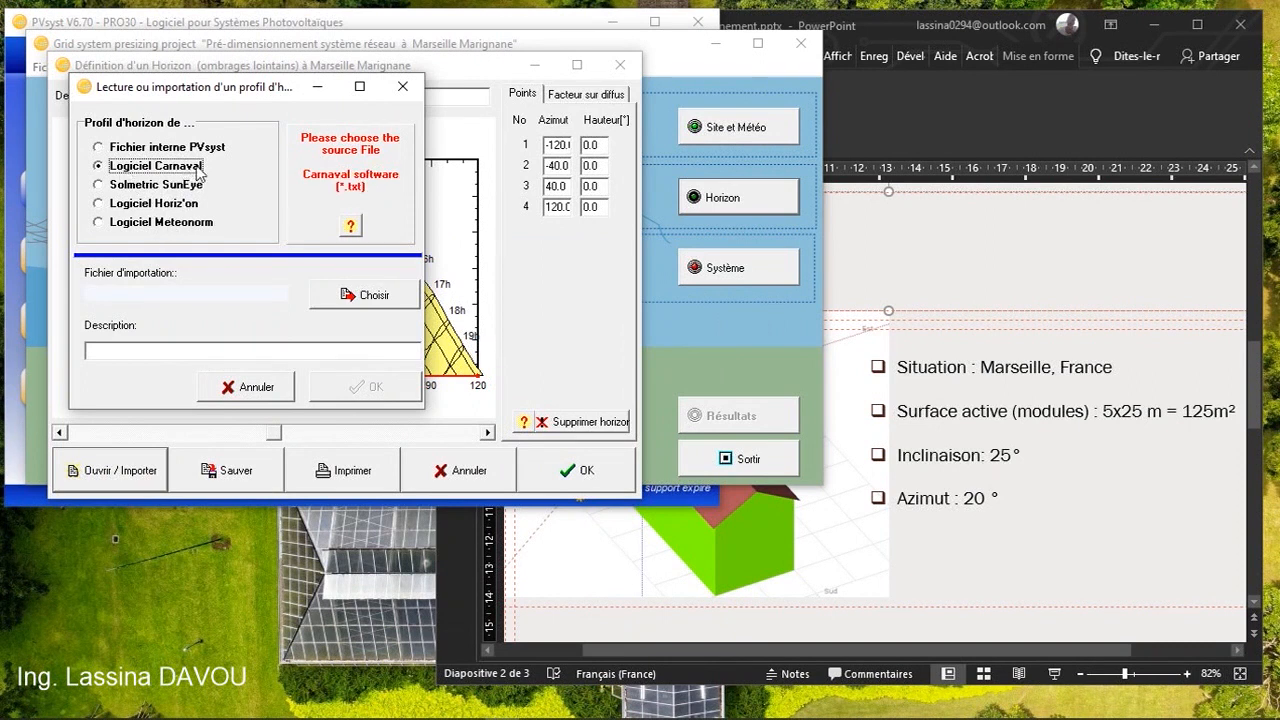
left_click(164, 189)
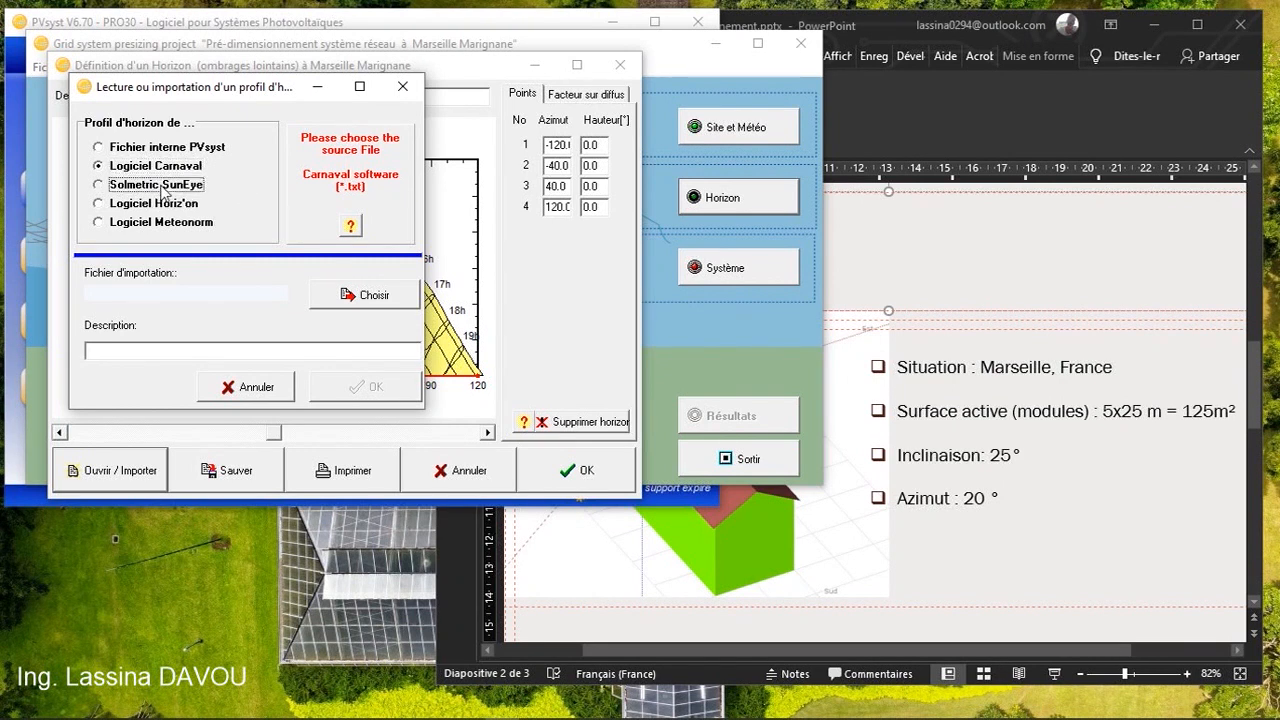
left_click(146, 207)
left_click(133, 230)
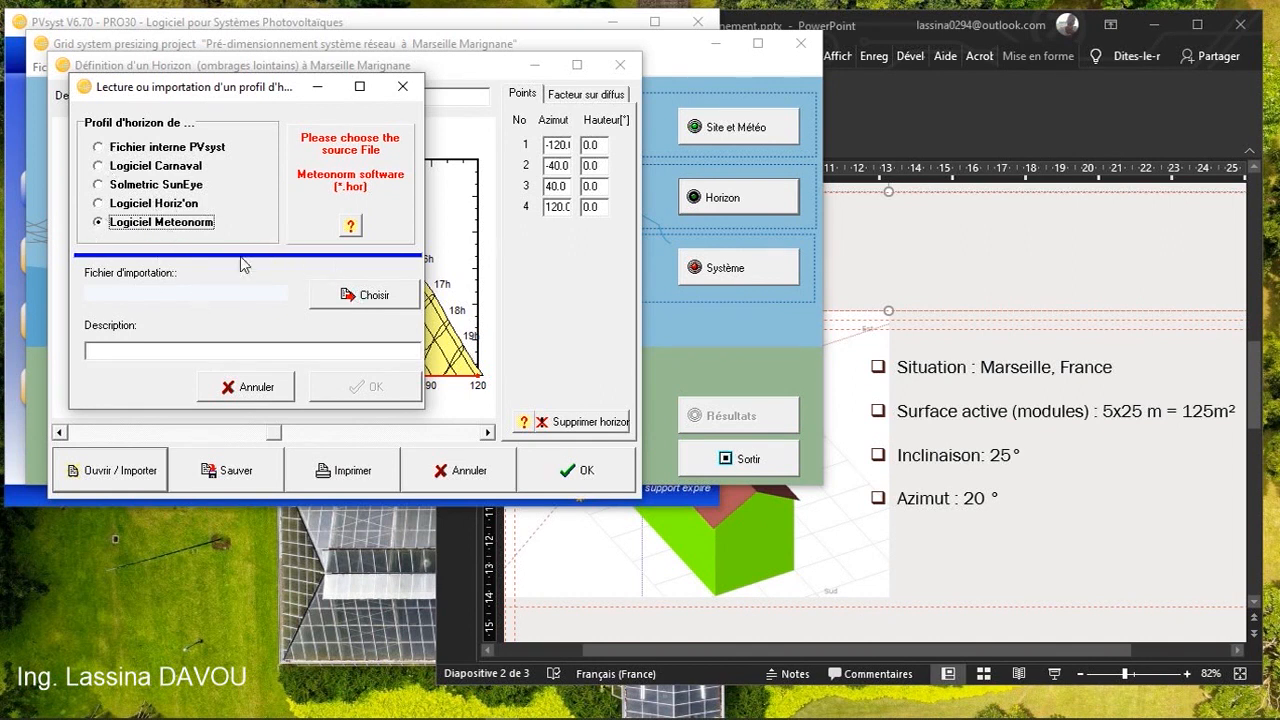
left_click(372, 295)
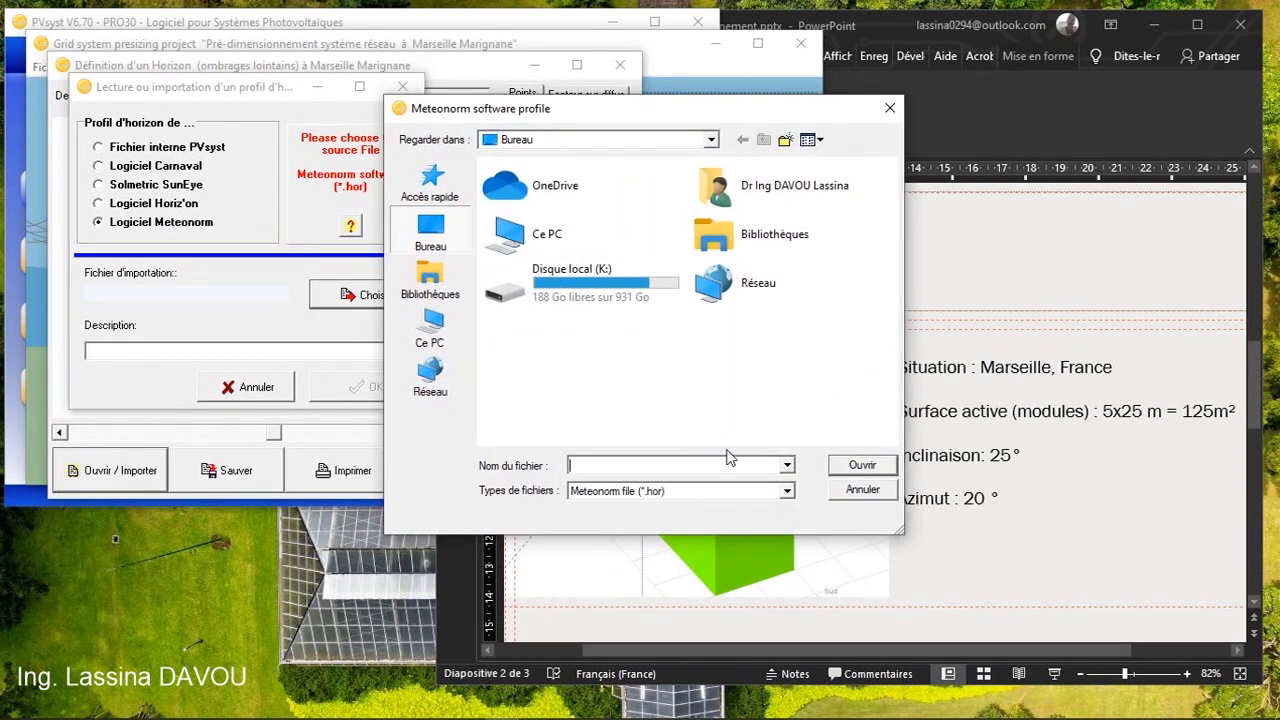
left_click(858, 490)
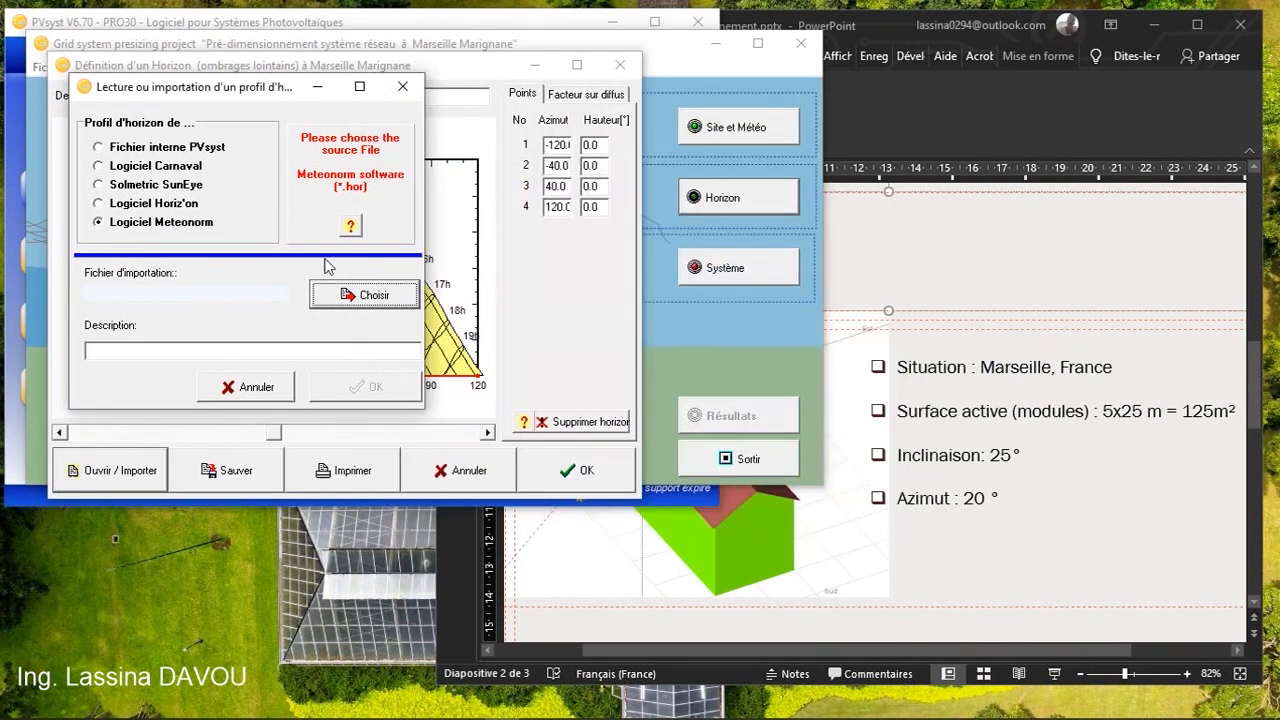
left_click(278, 388)
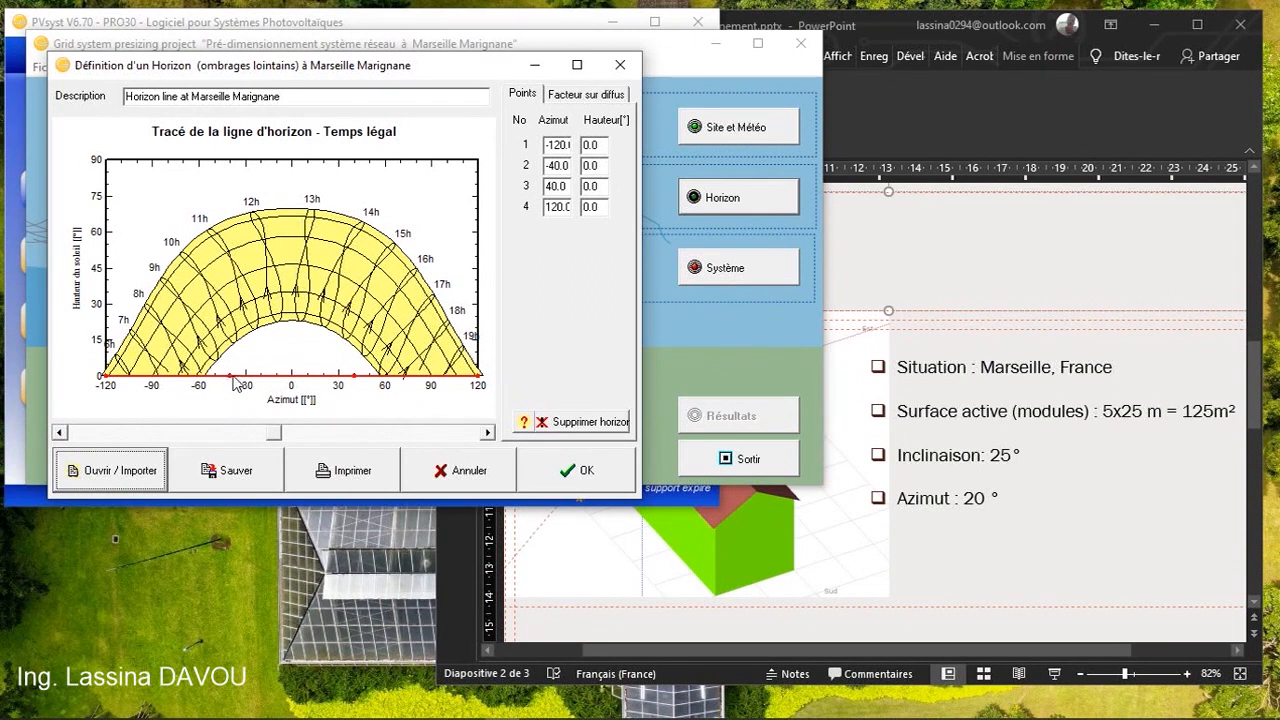
- Try reshaping the horizon line by hand, moving its first two points and adding two more, and delete that custom horizon
mouse_move(231, 376)
left_mouse_down()
mouse_move(235, 348)
mouse_move(237, 390)
mouse_move(238, 336)
left_mouse_up()
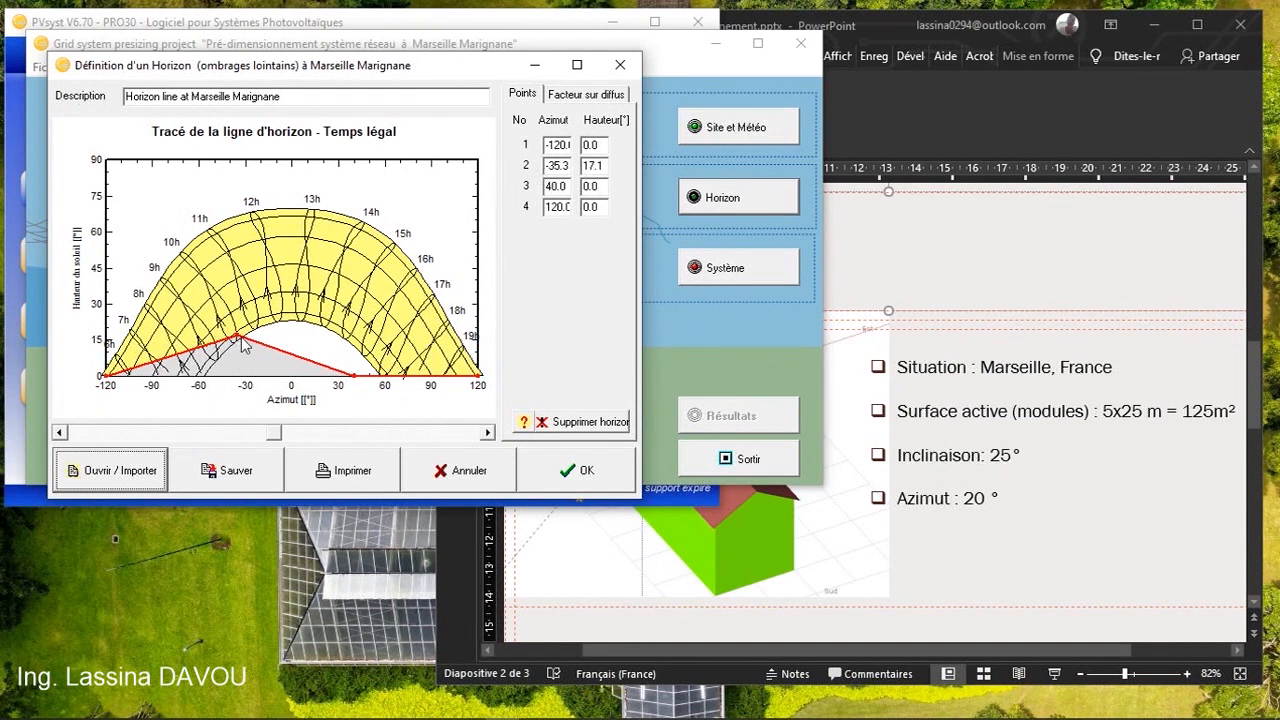
left_click_drag(240, 342, 286, 338)
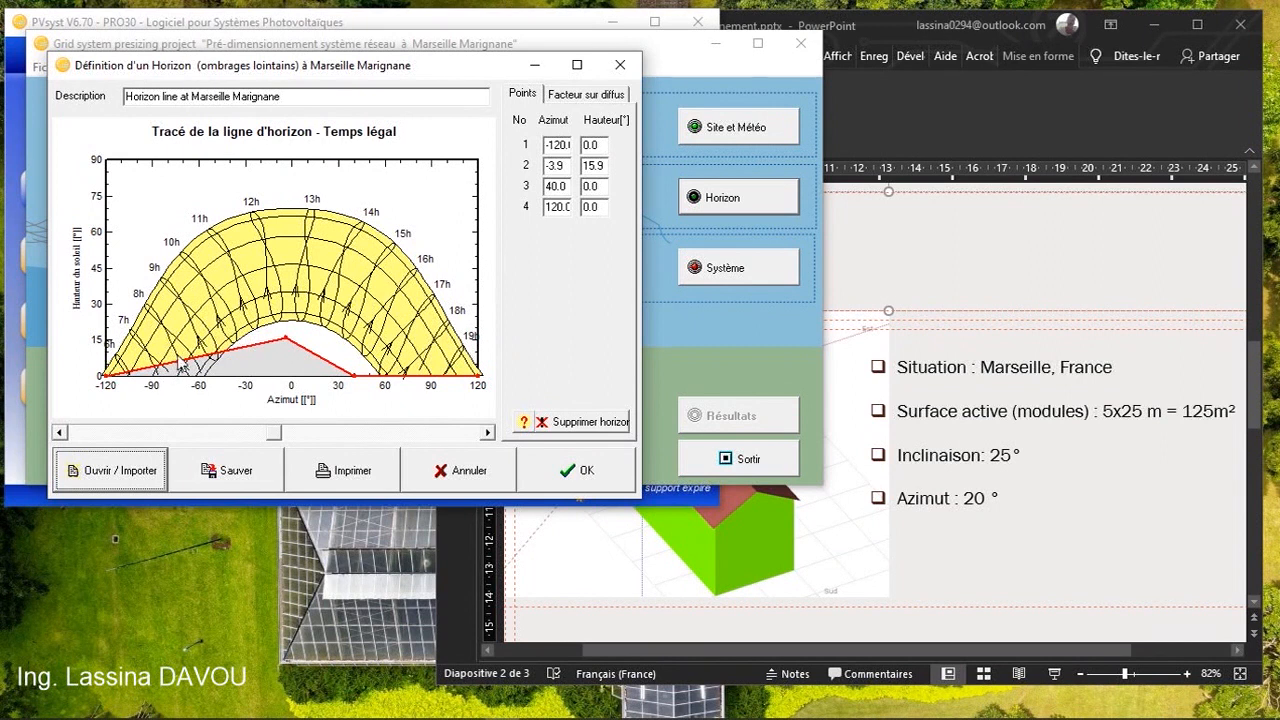
left_click(323, 345)
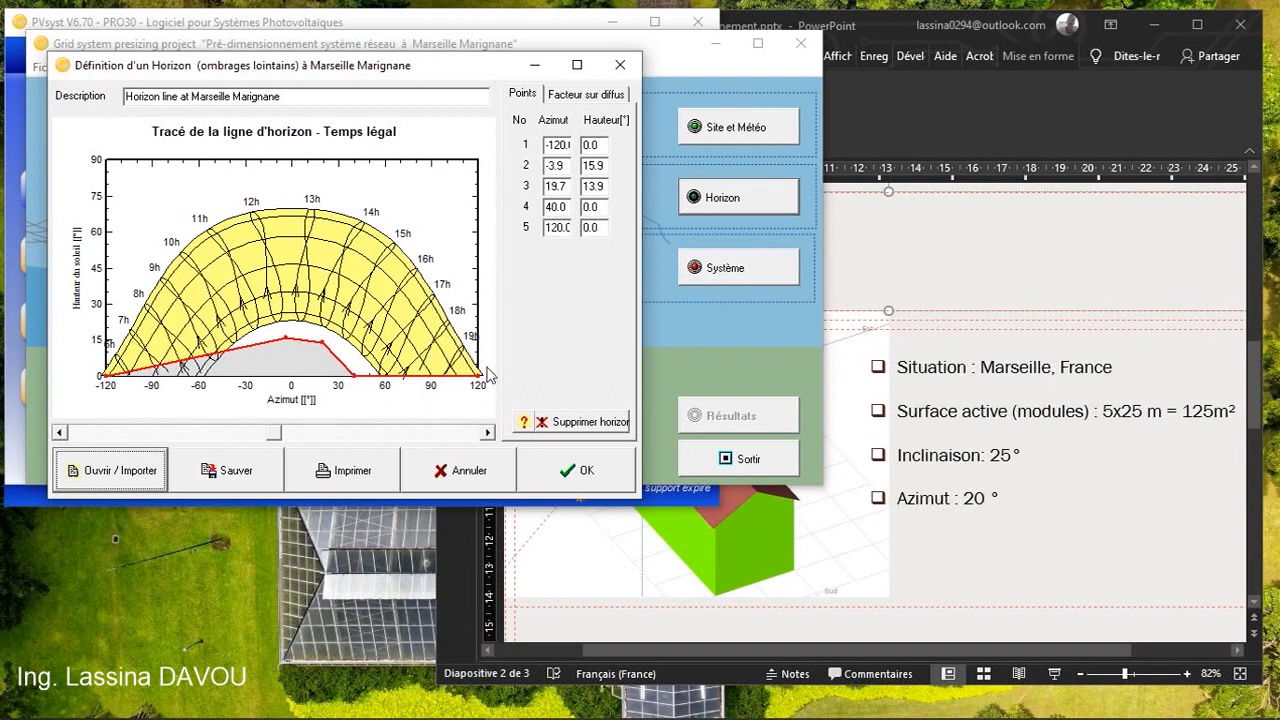
left_click(181, 349)
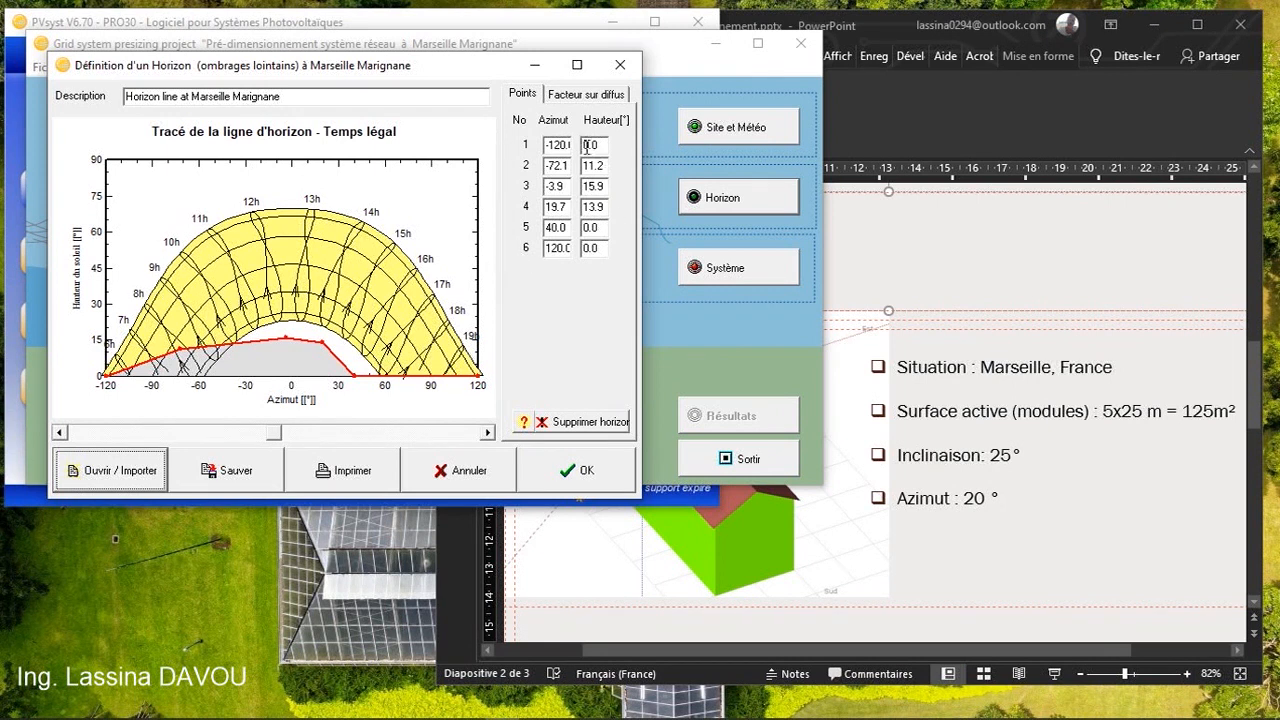
left_click_drag(107, 382, 123, 328)
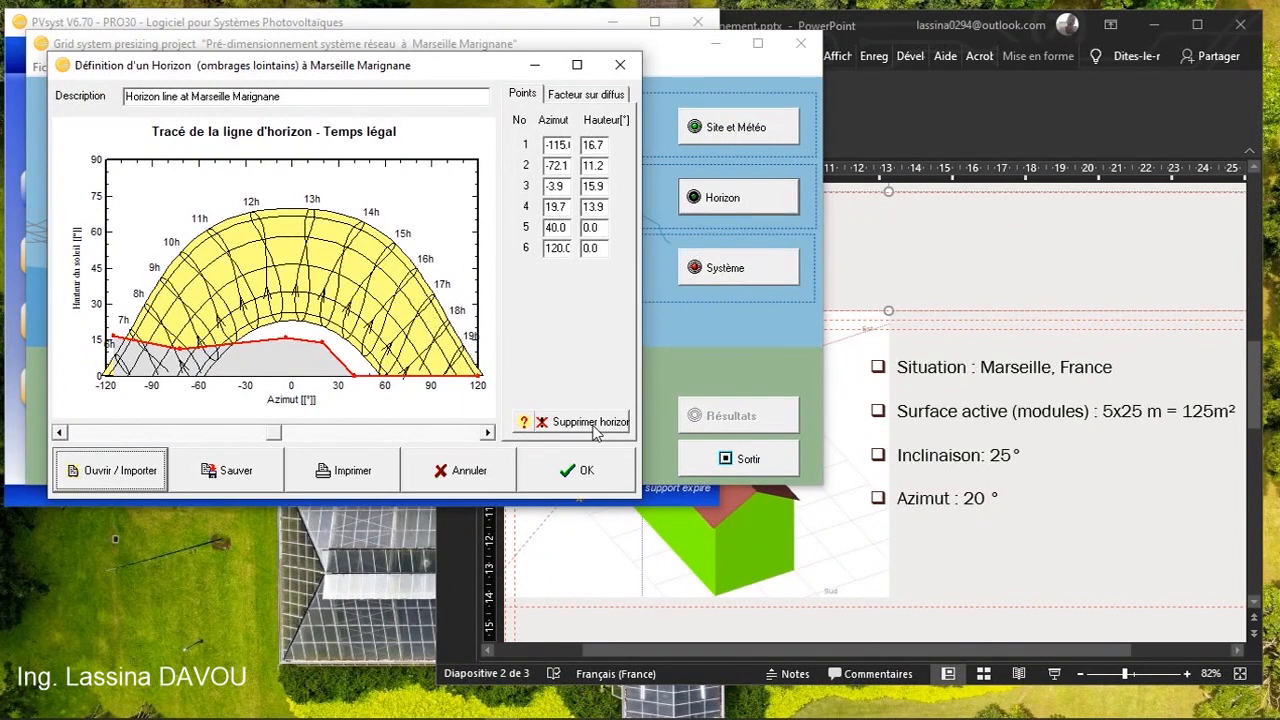
left_click(592, 422)
left_click(683, 421)
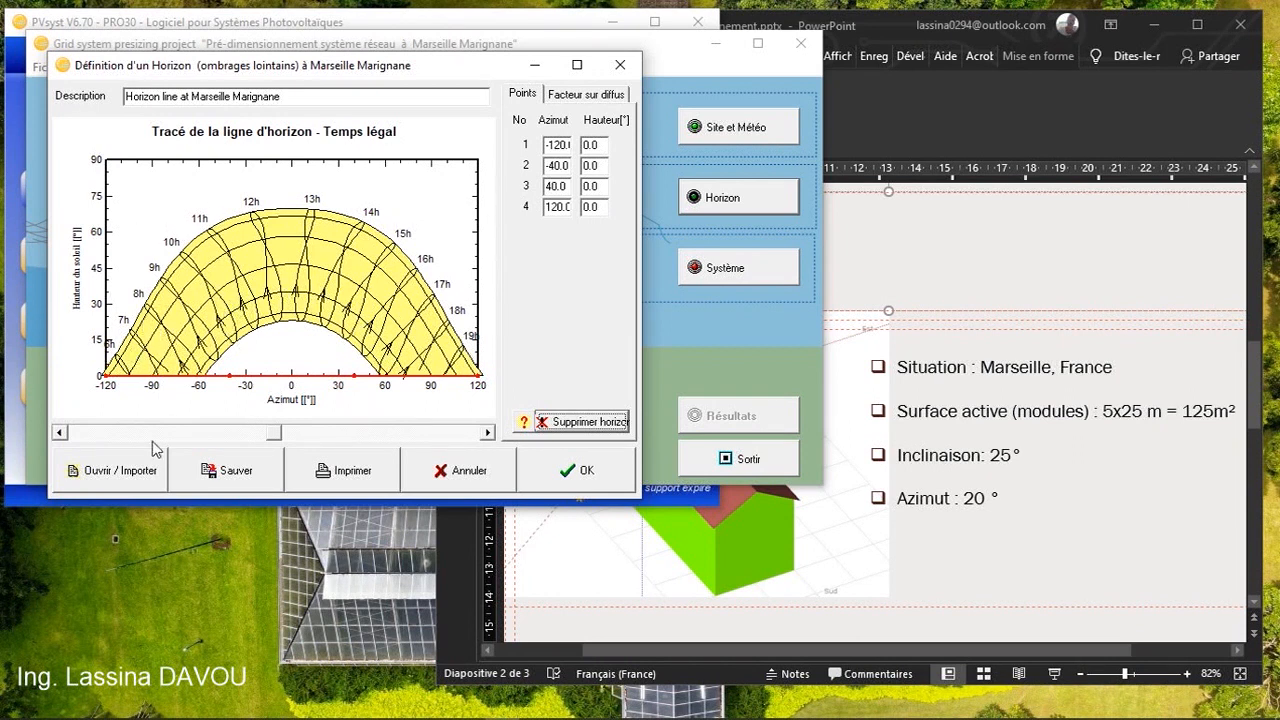
- Import the internal PVsyst horizon profile DEMO_Geneve.HOR and accept it as the project's horizon
left_click(128, 478)
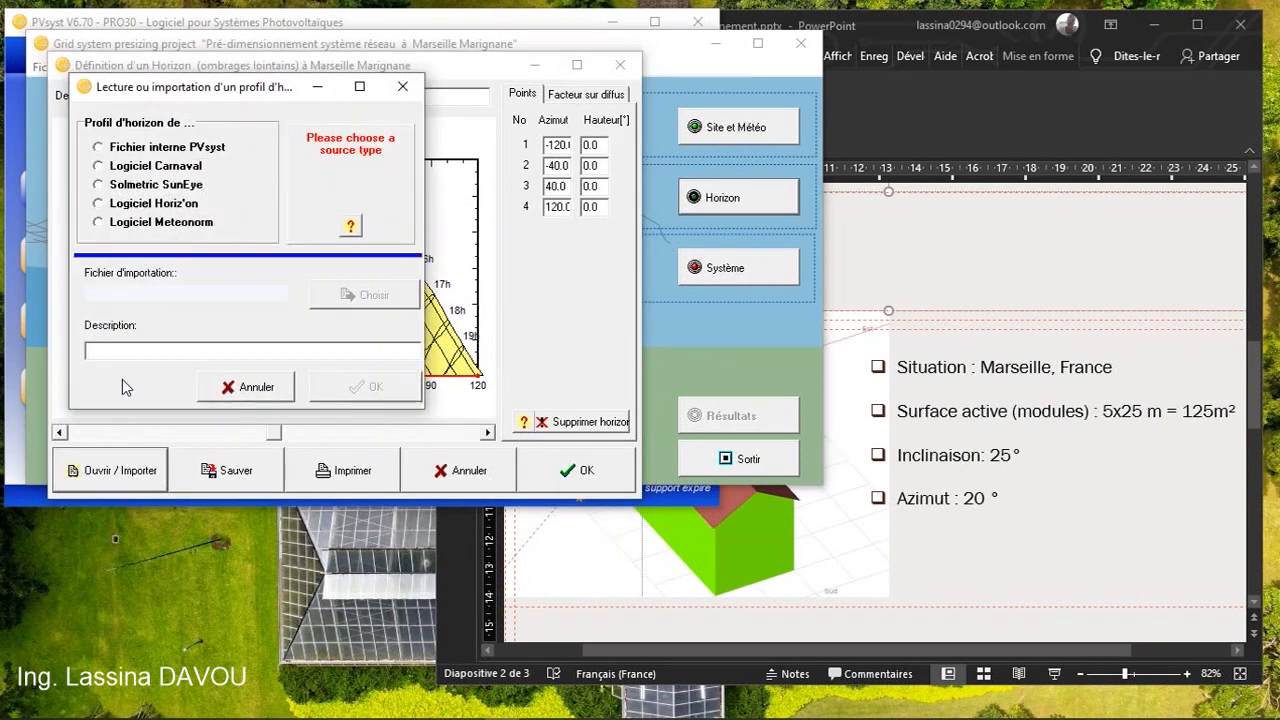
left_click(133, 150)
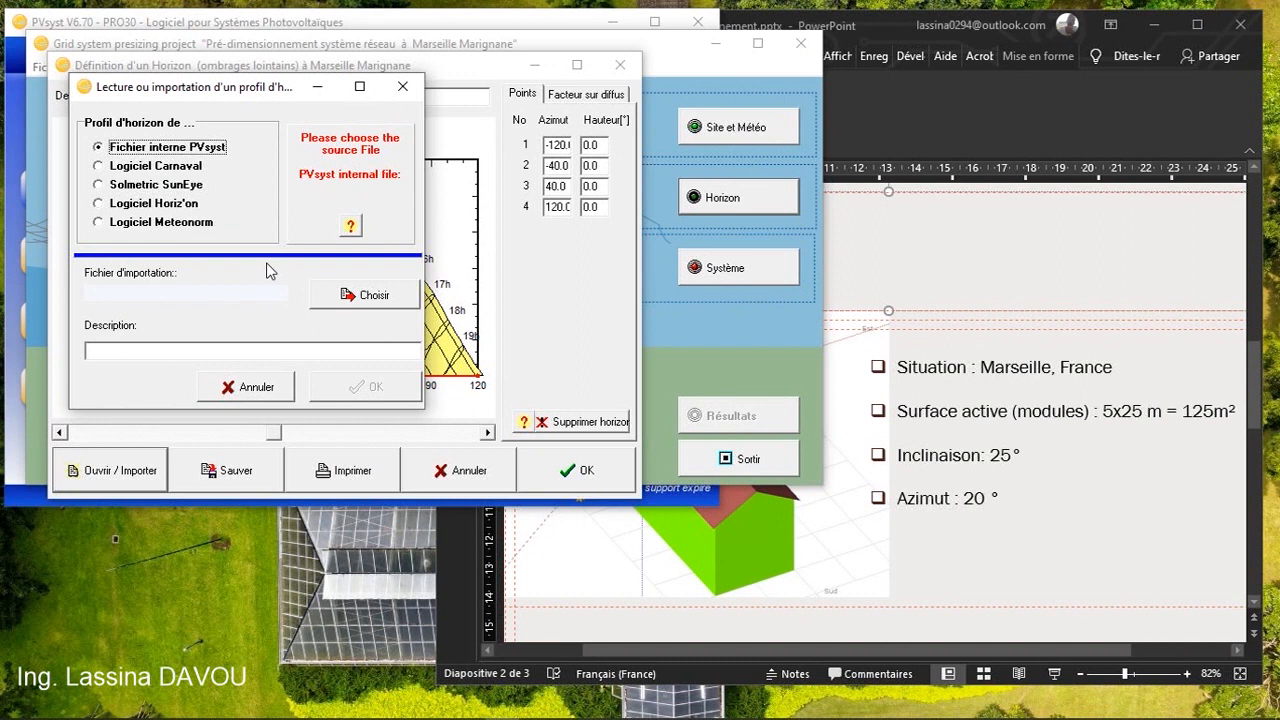
left_click(348, 292)
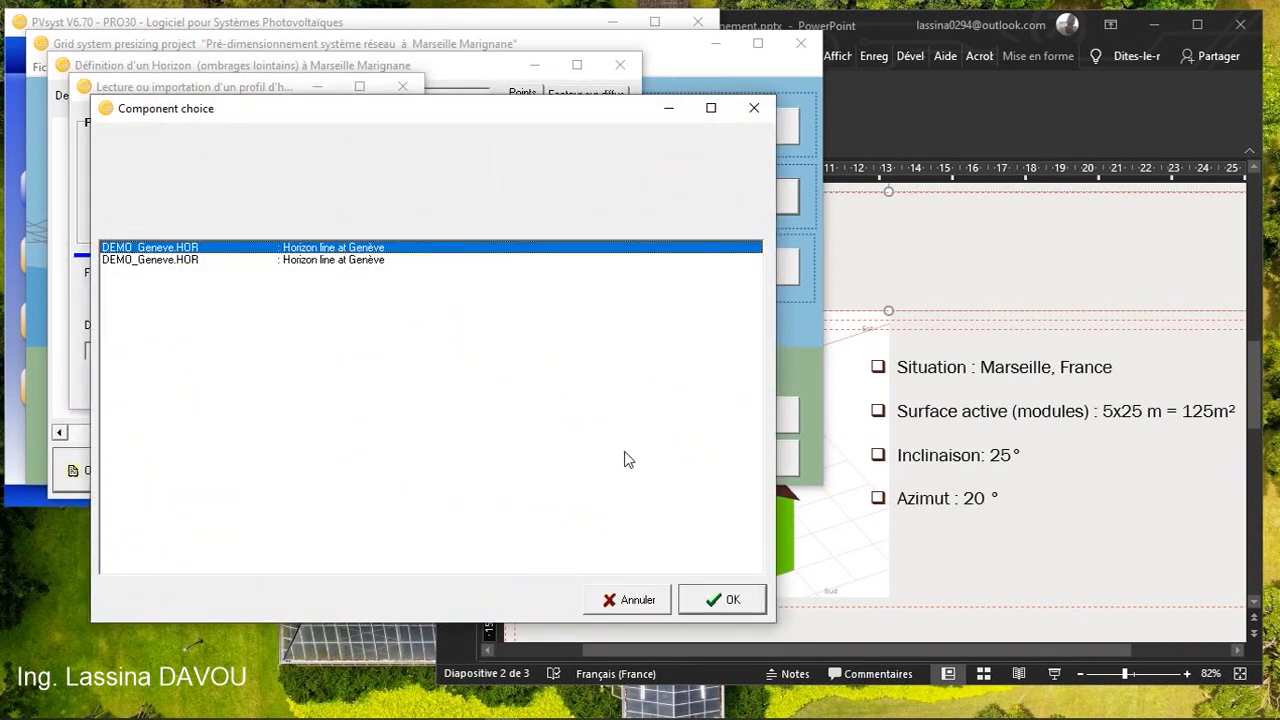
left_click(720, 600)
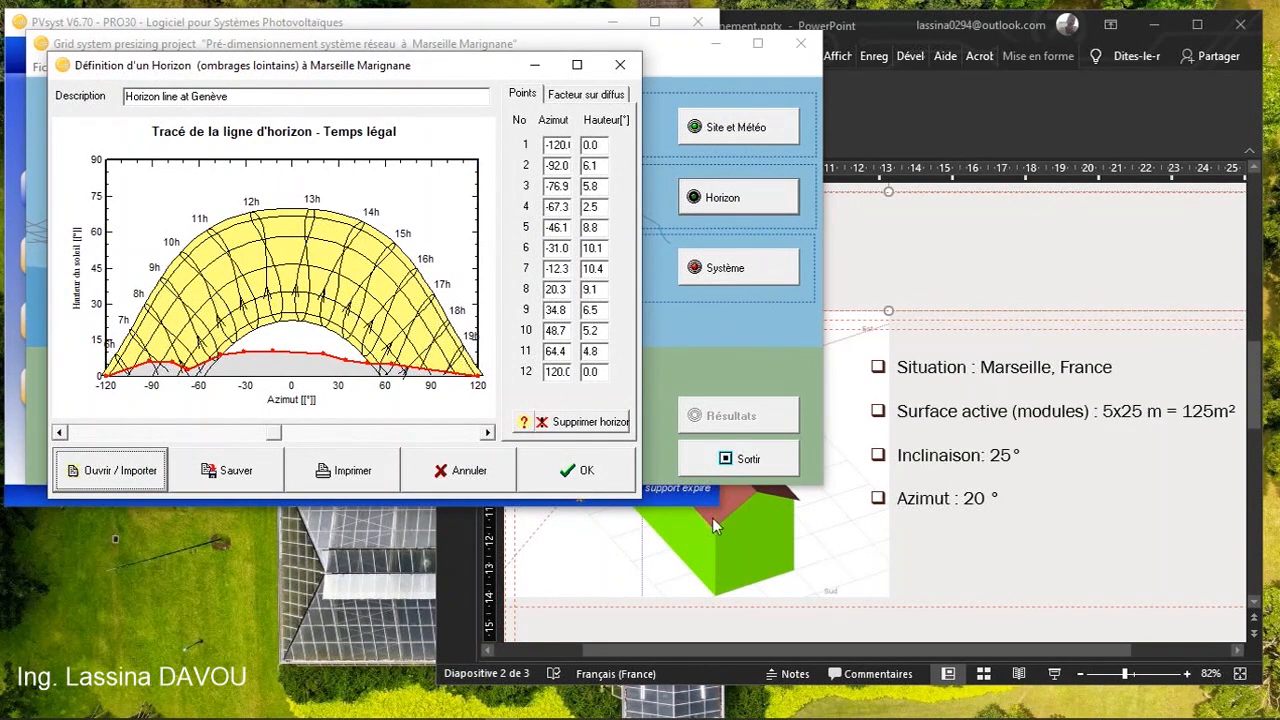
left_click(580, 471)
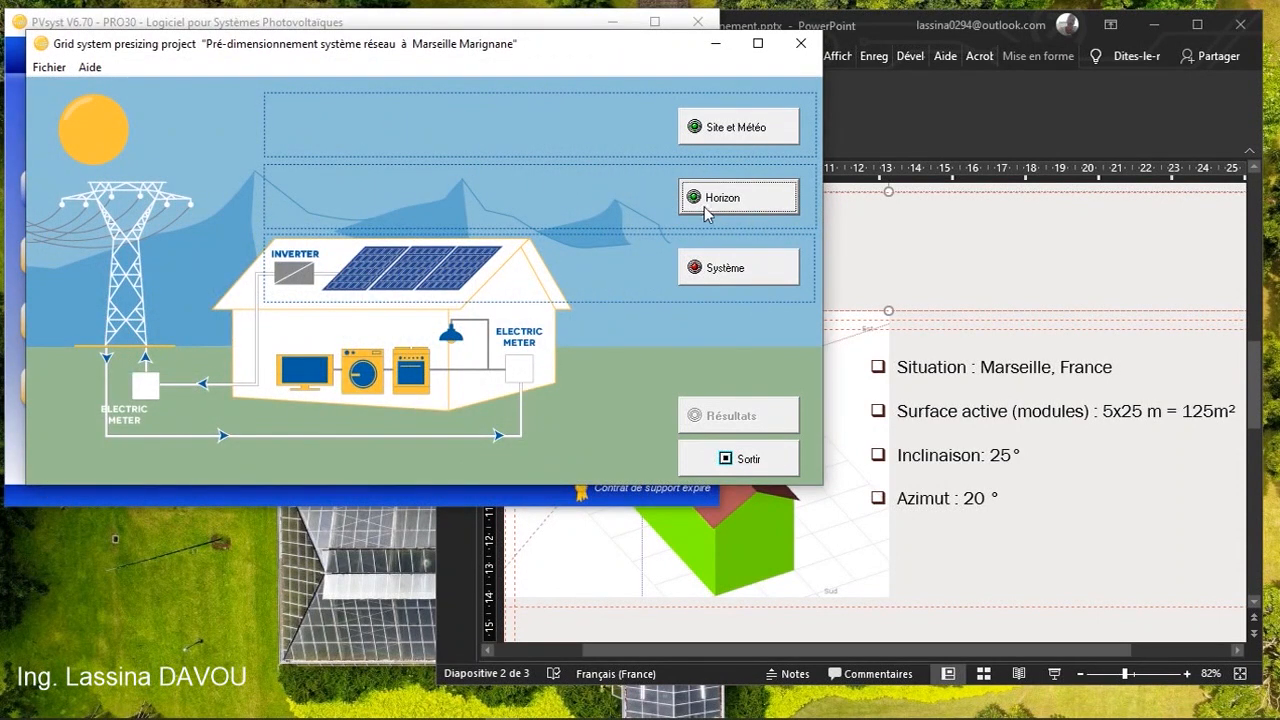
- Open the system specification and compare sizing the array by active area, nominal power and annual yield
left_click(736, 275)
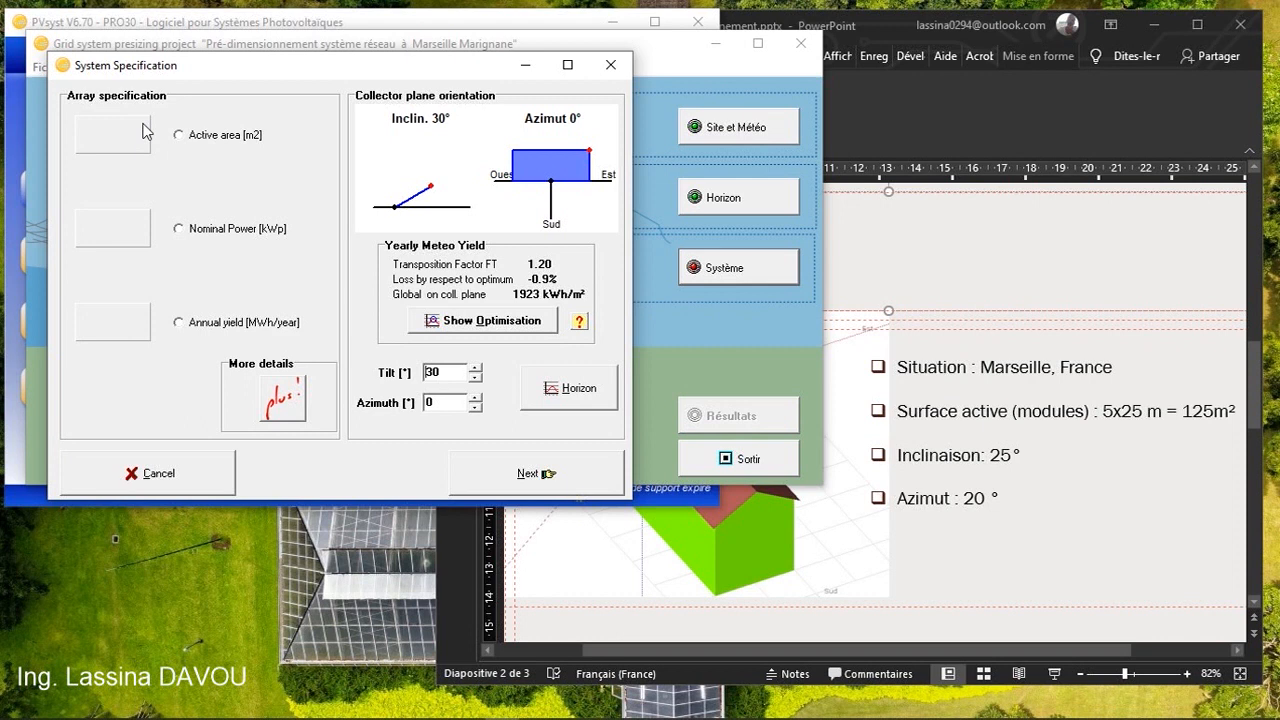
left_click(212, 138)
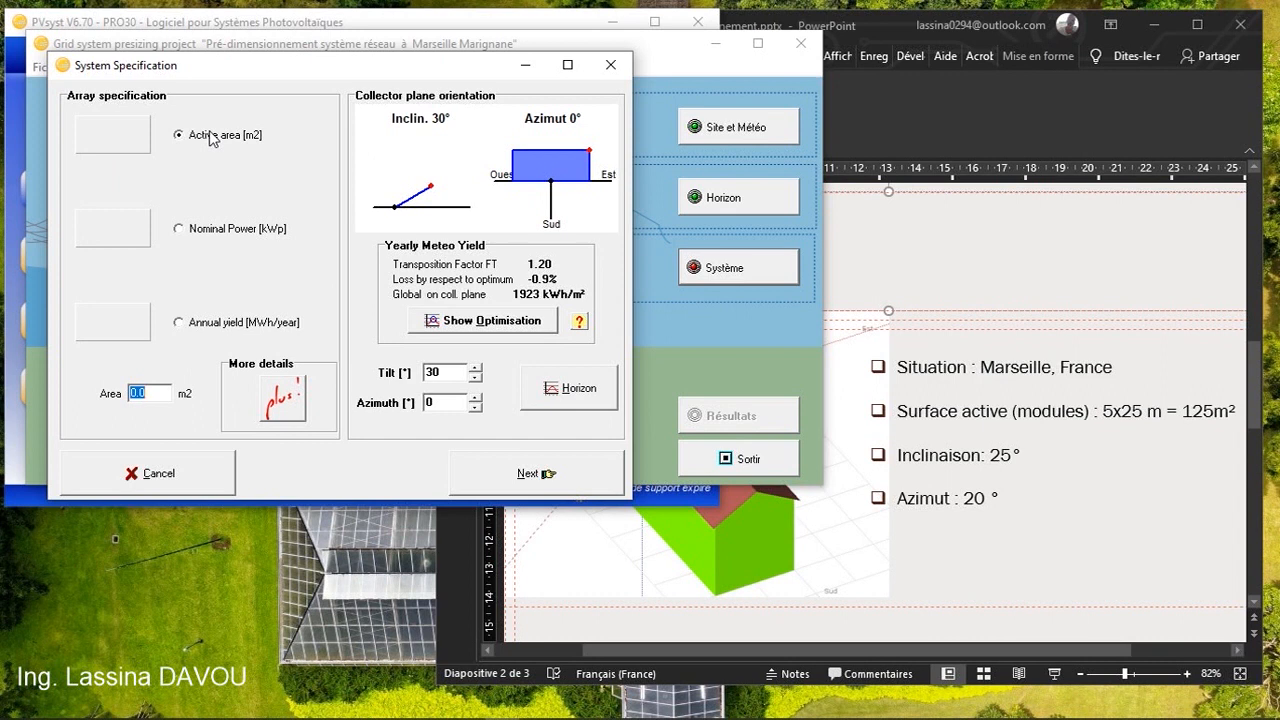
left_click(231, 240)
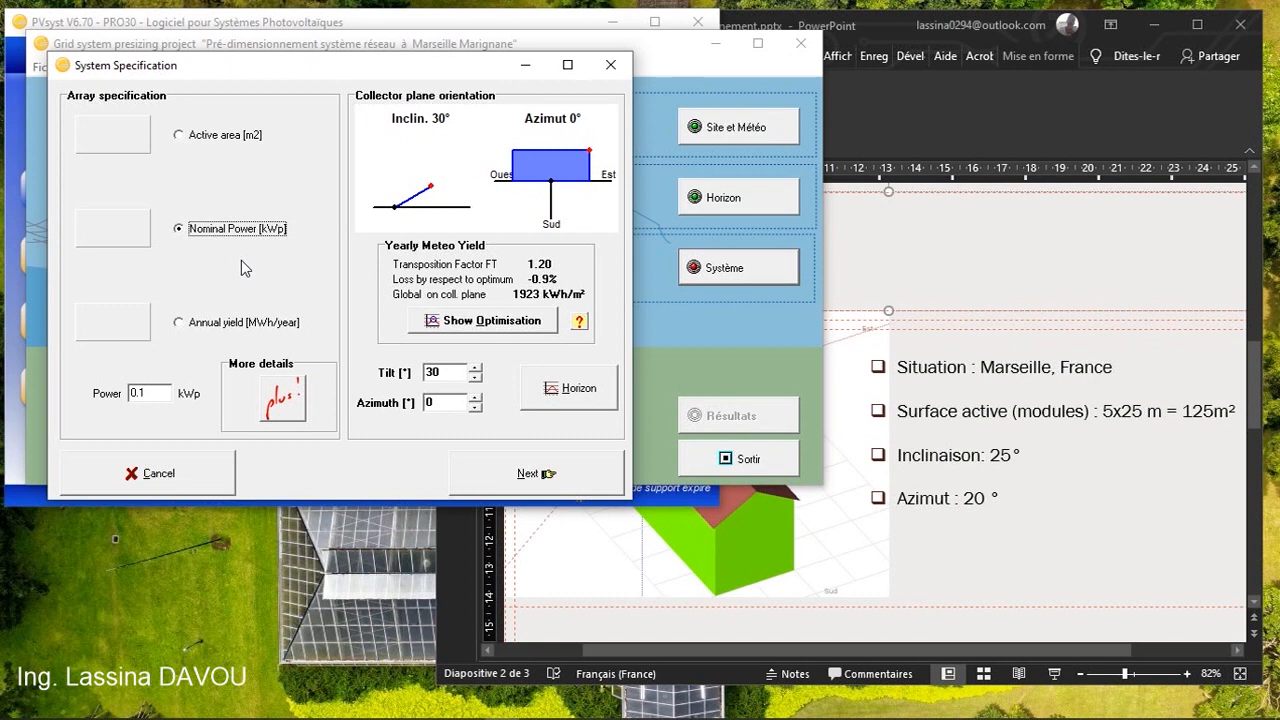
left_click(187, 326)
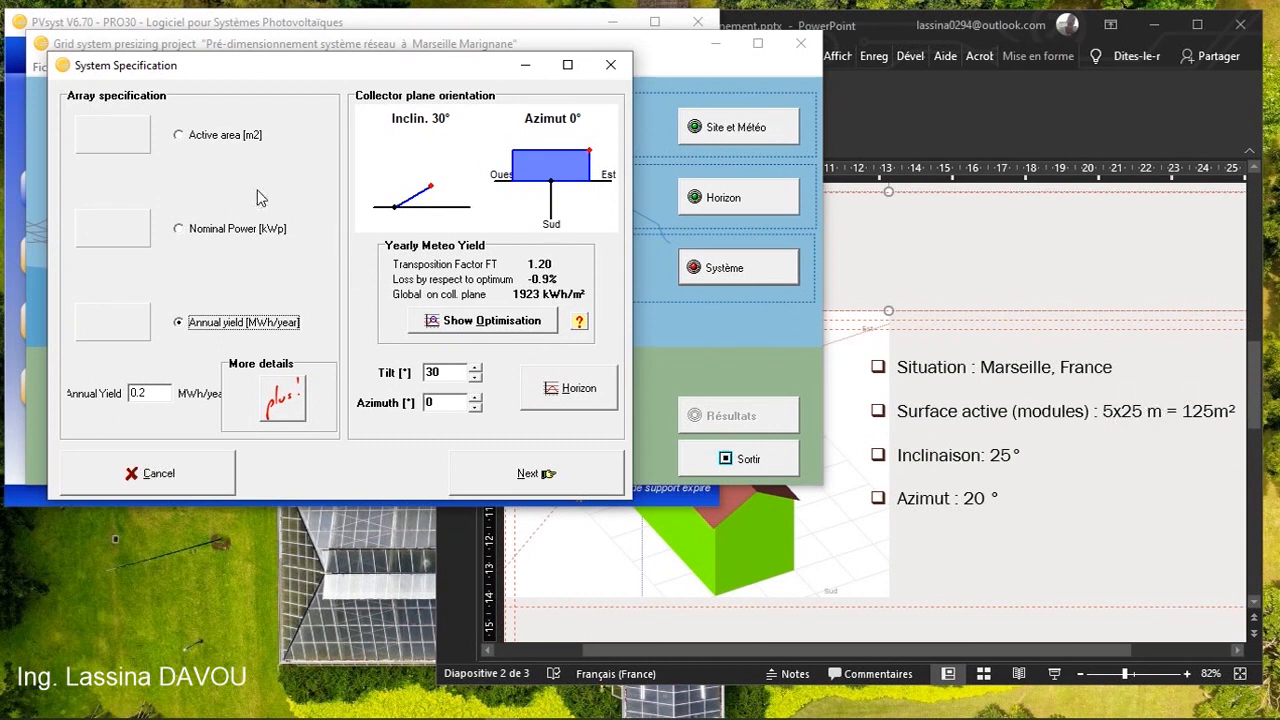
- Size the array by an active area of 125 m² with 25° tilt and 20° azimuth, and check its horizon diagram
left_click(222, 144)
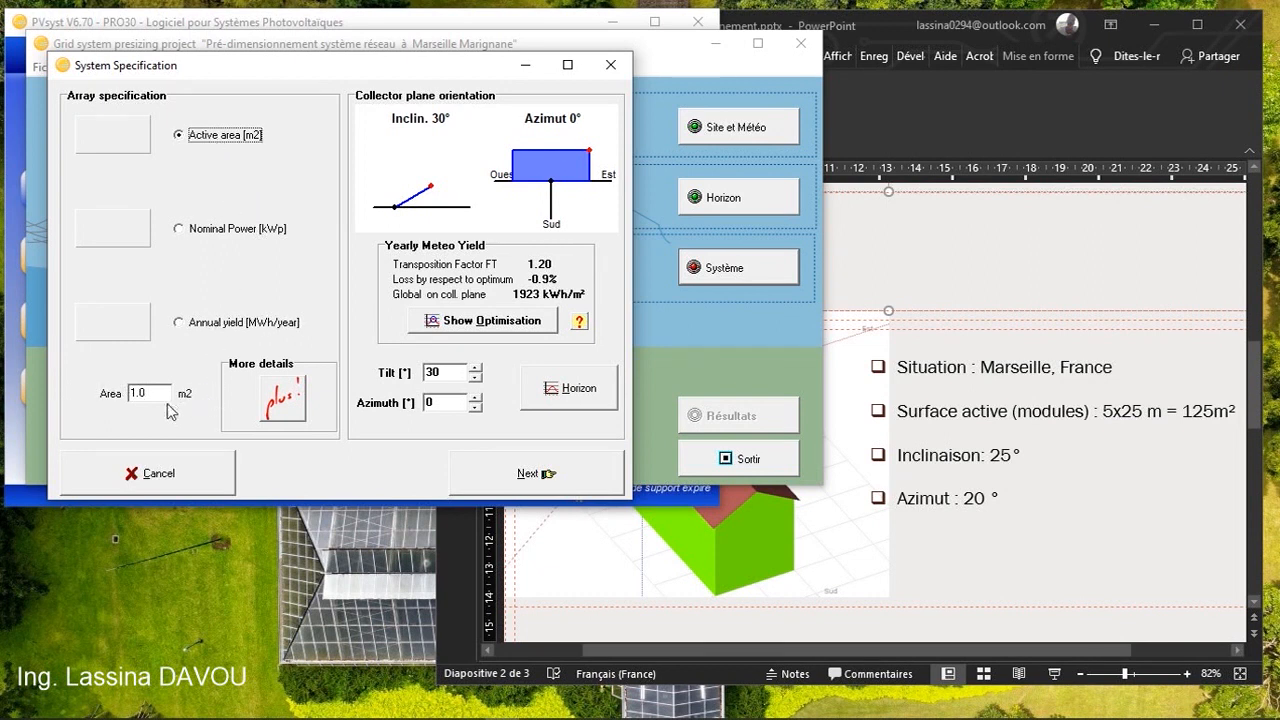
left_click_drag(159, 398, 48, 380)
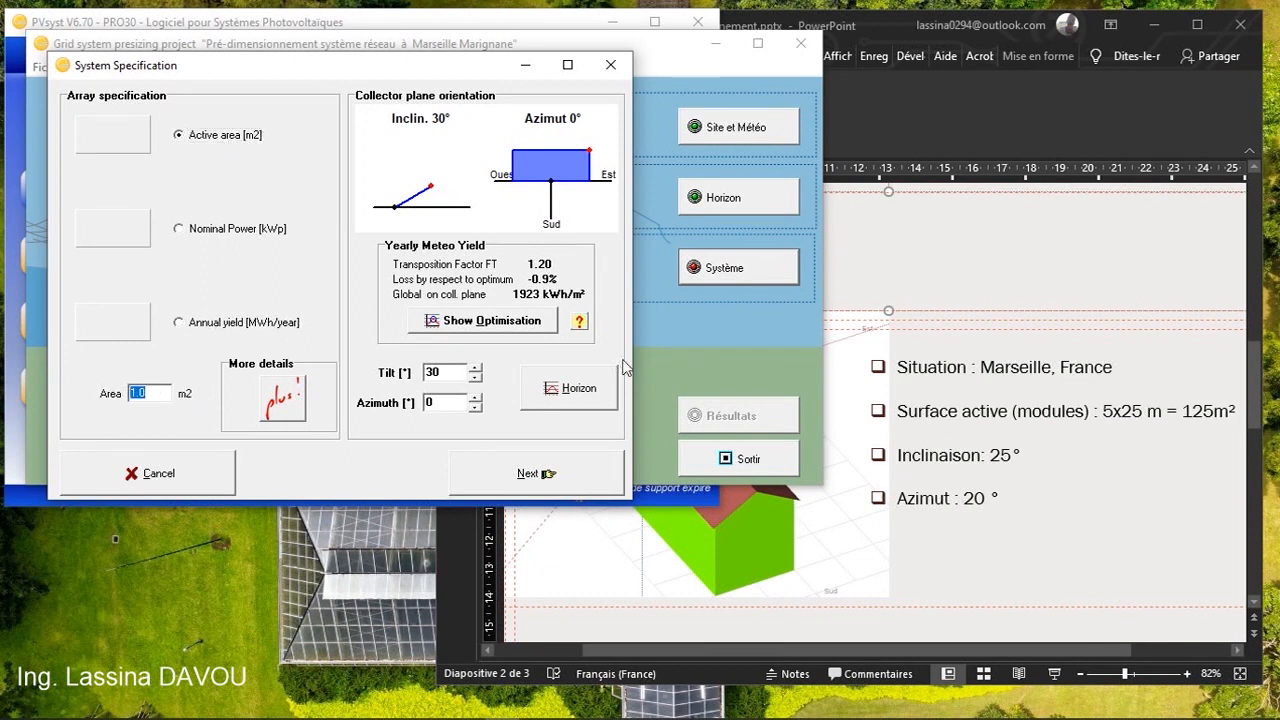
type("125")
left_click_drag(448, 372, 405, 372)
type("25")
key("Tab")
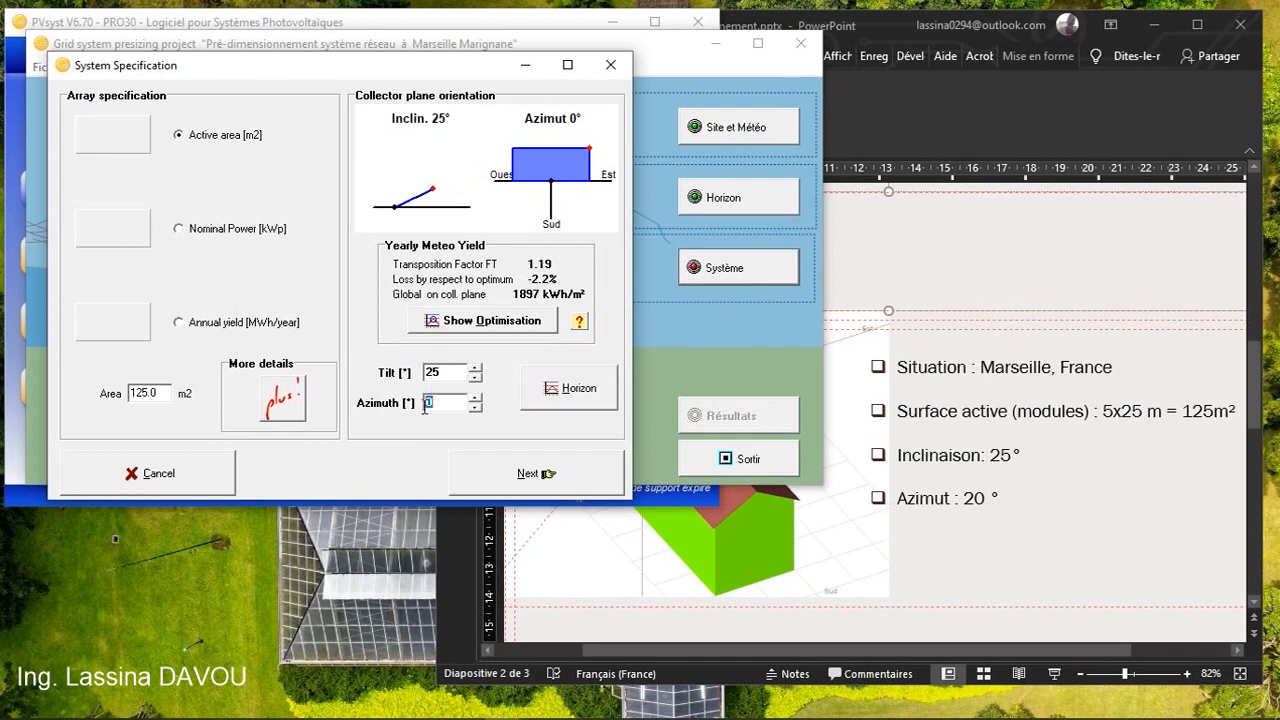
type("20")
left_click(557, 392)
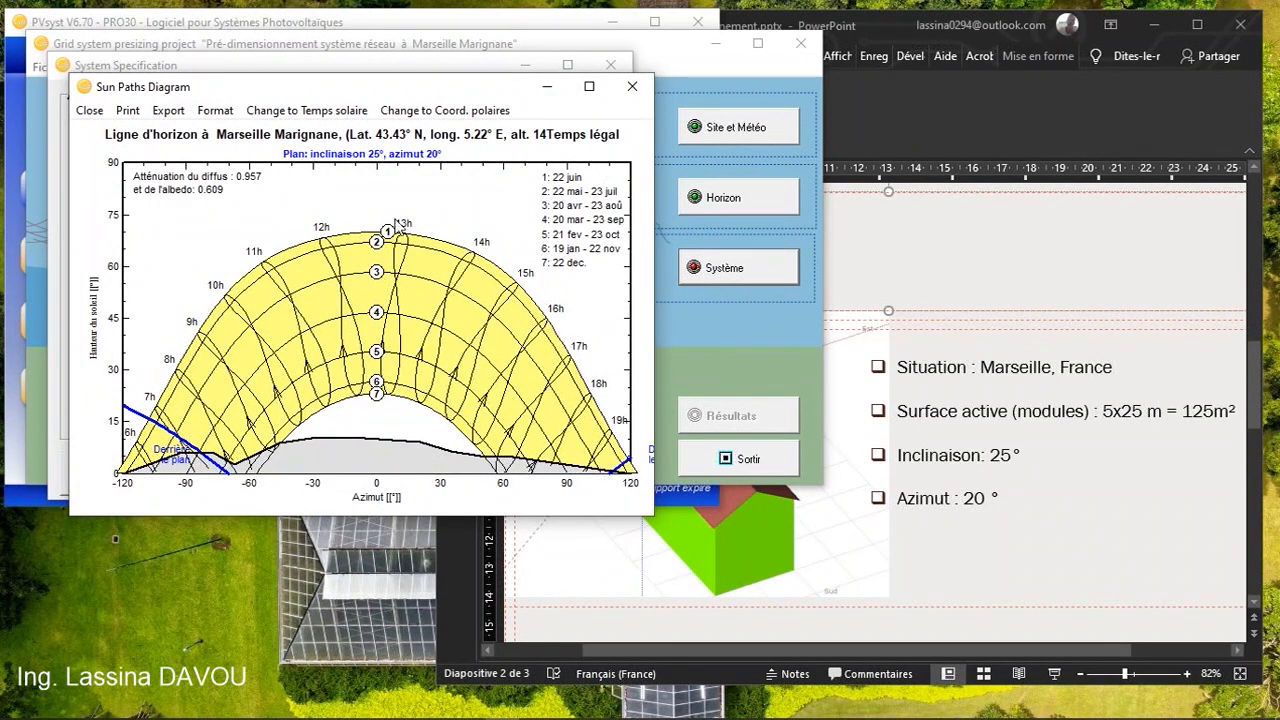
left_click(632, 86)
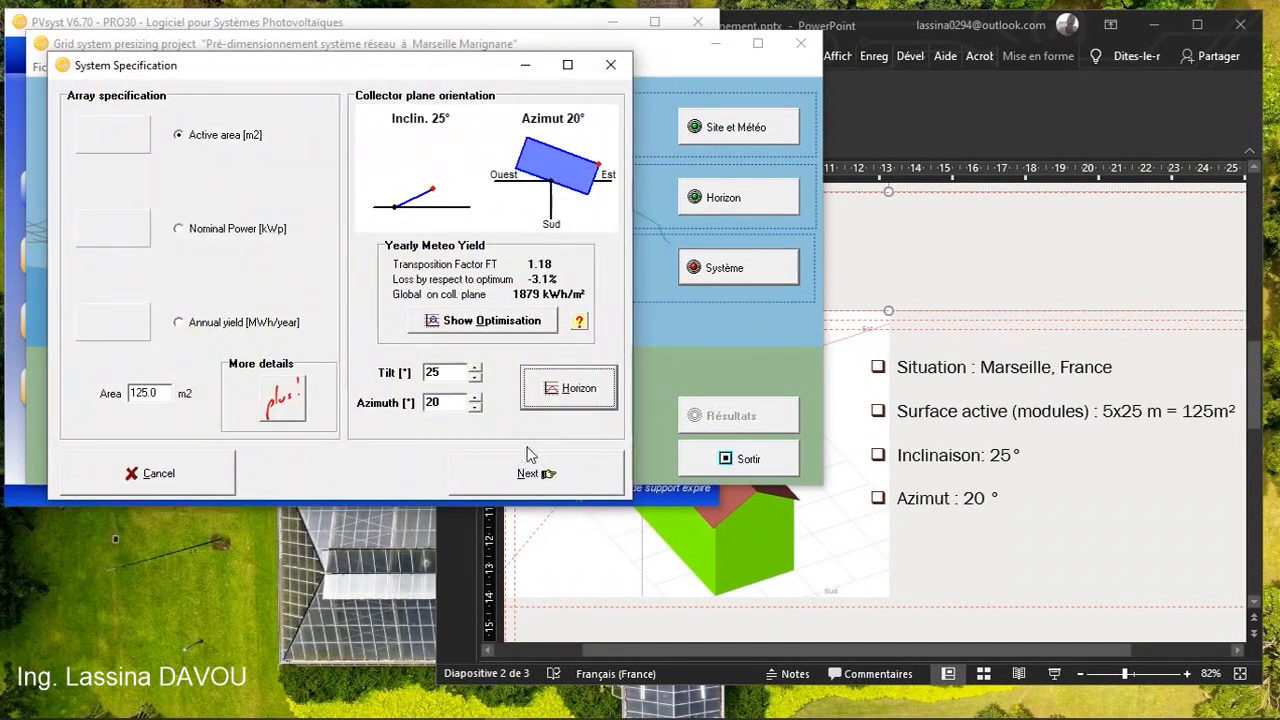
- Choose standard modules with facade or tilt roof mounting, checking the choice against the farm building on the PowerPoint slide
left_click(530, 478)
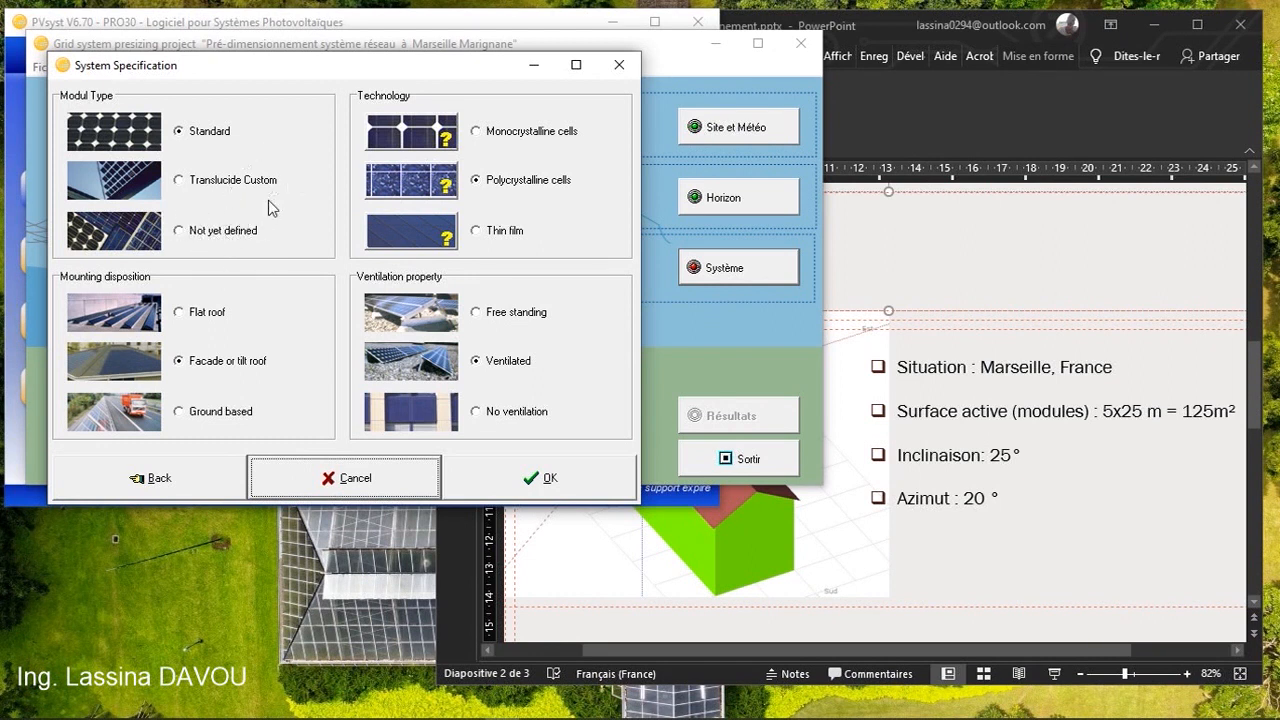
left_click(182, 132)
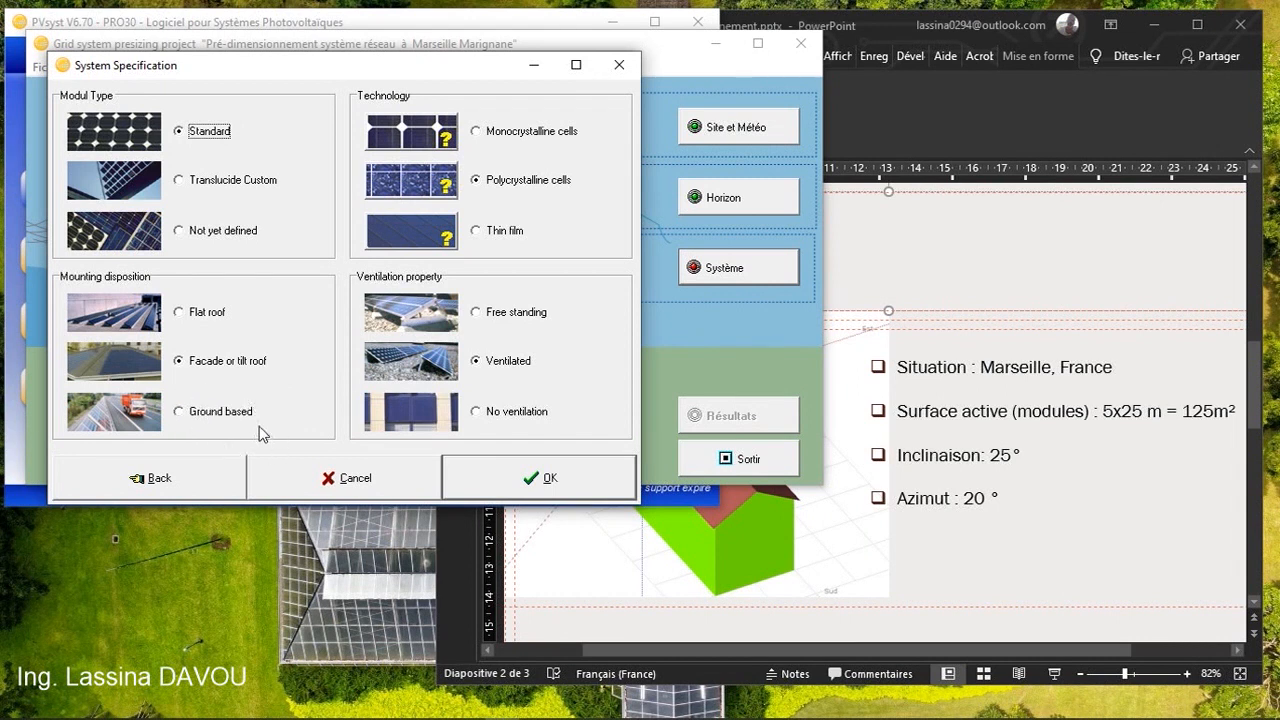
left_click(192, 315)
left_click(203, 368)
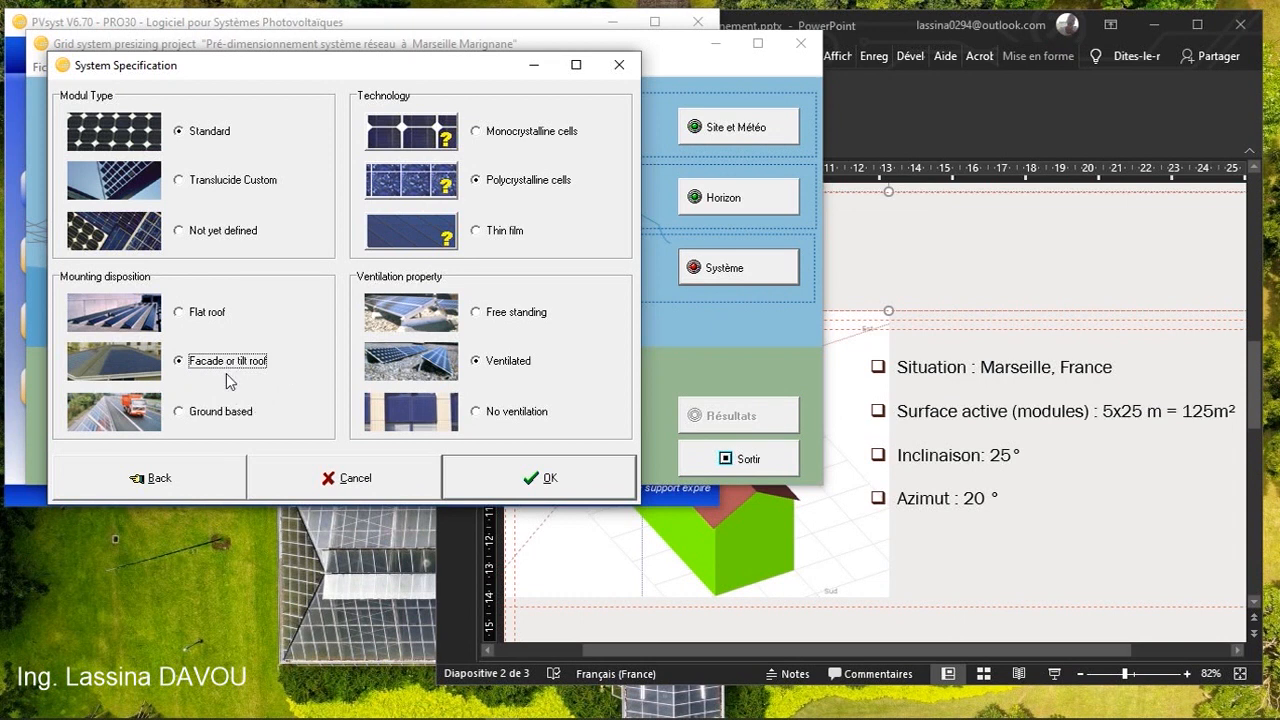
left_click(970, 450)
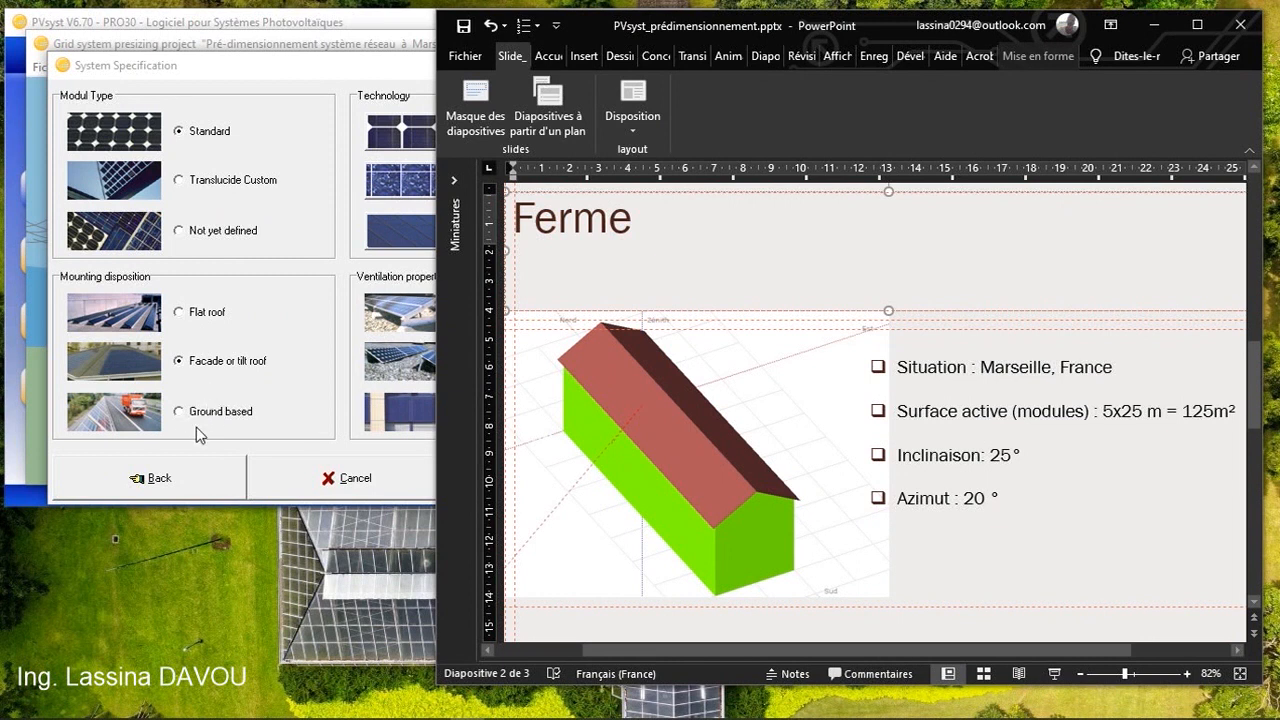
left_click(300, 425)
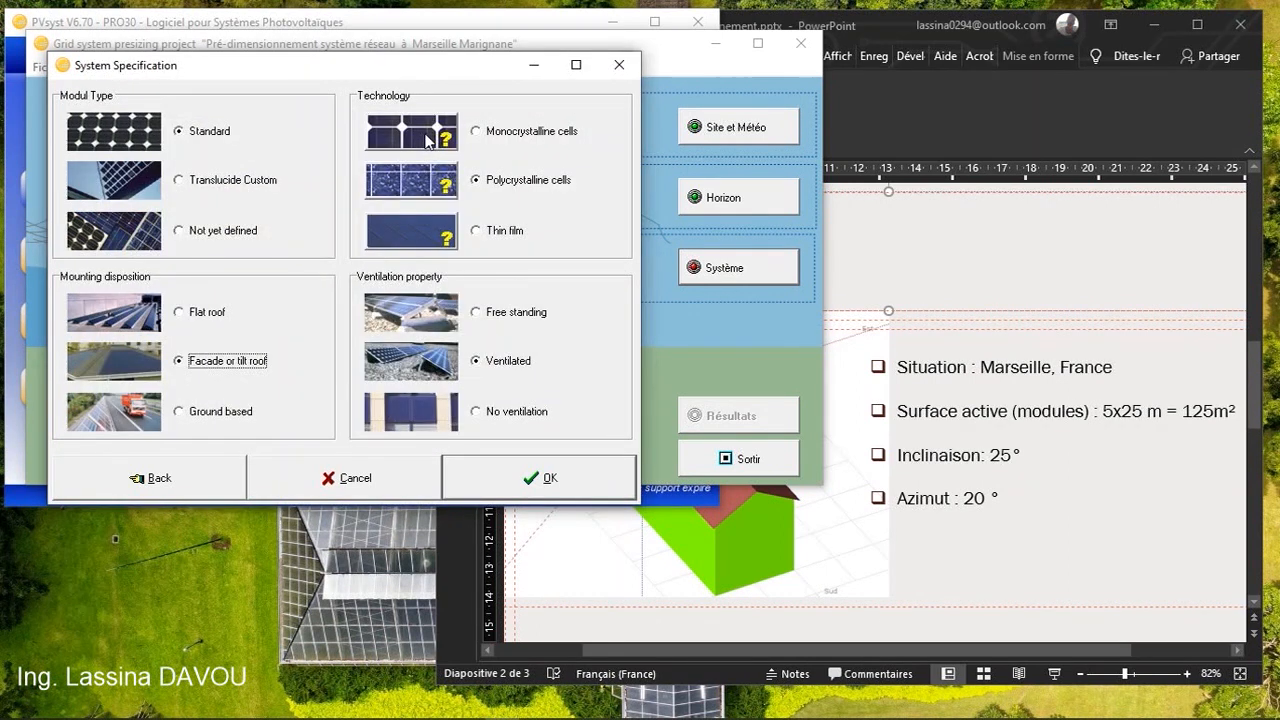
- Review the illustrated help for monocrystalline, polycrystalline and thin film cell technologies
left_click(426, 140)
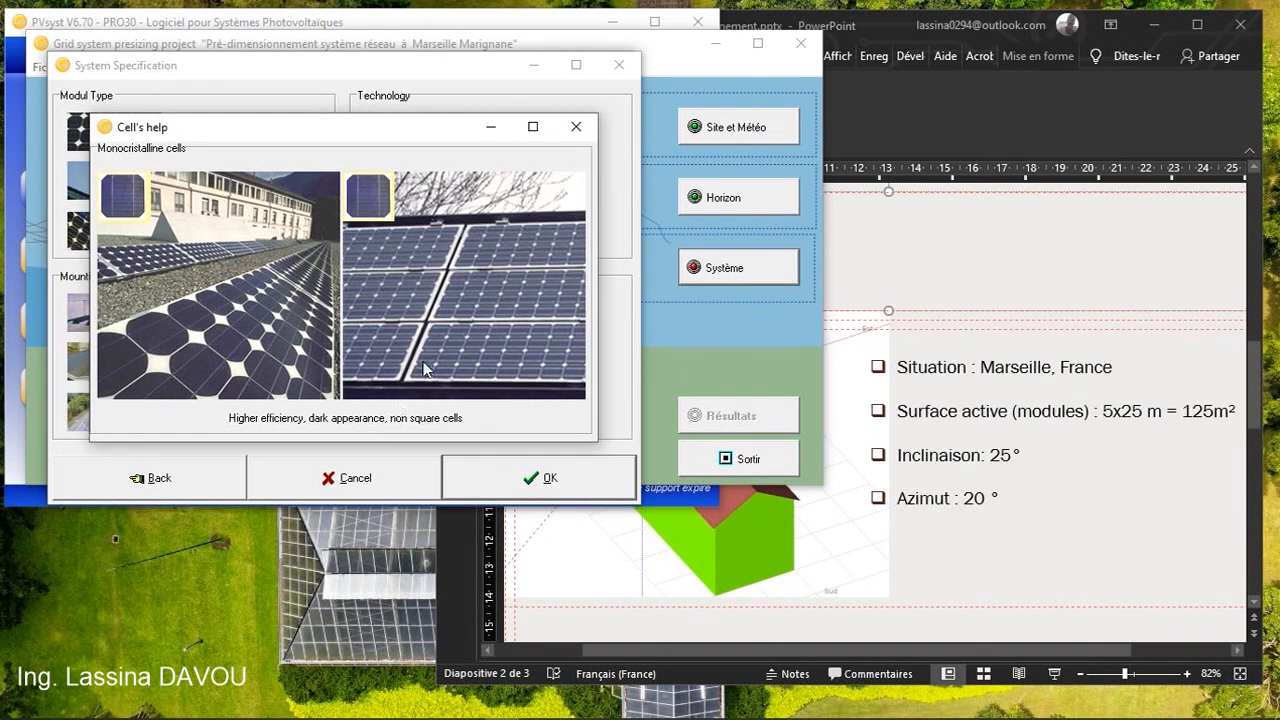
left_click(416, 316)
left_click(432, 185)
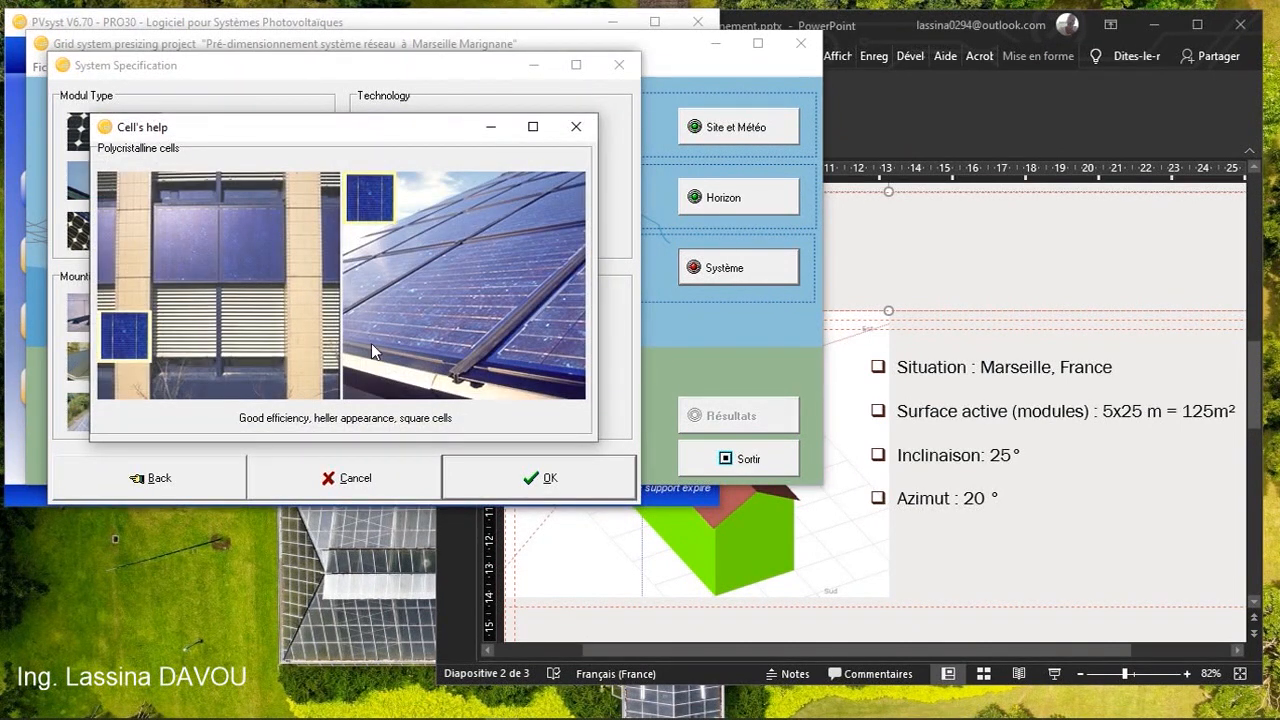
left_click(377, 340)
left_click(410, 229)
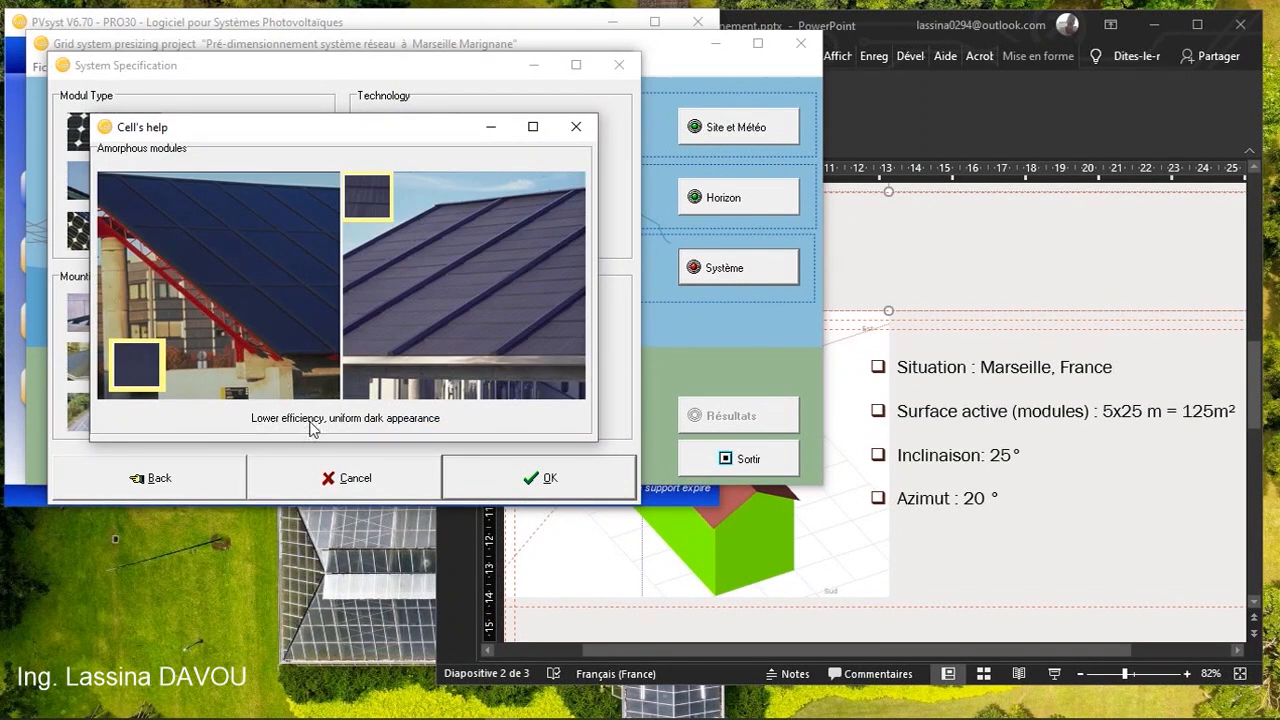
left_click(415, 358)
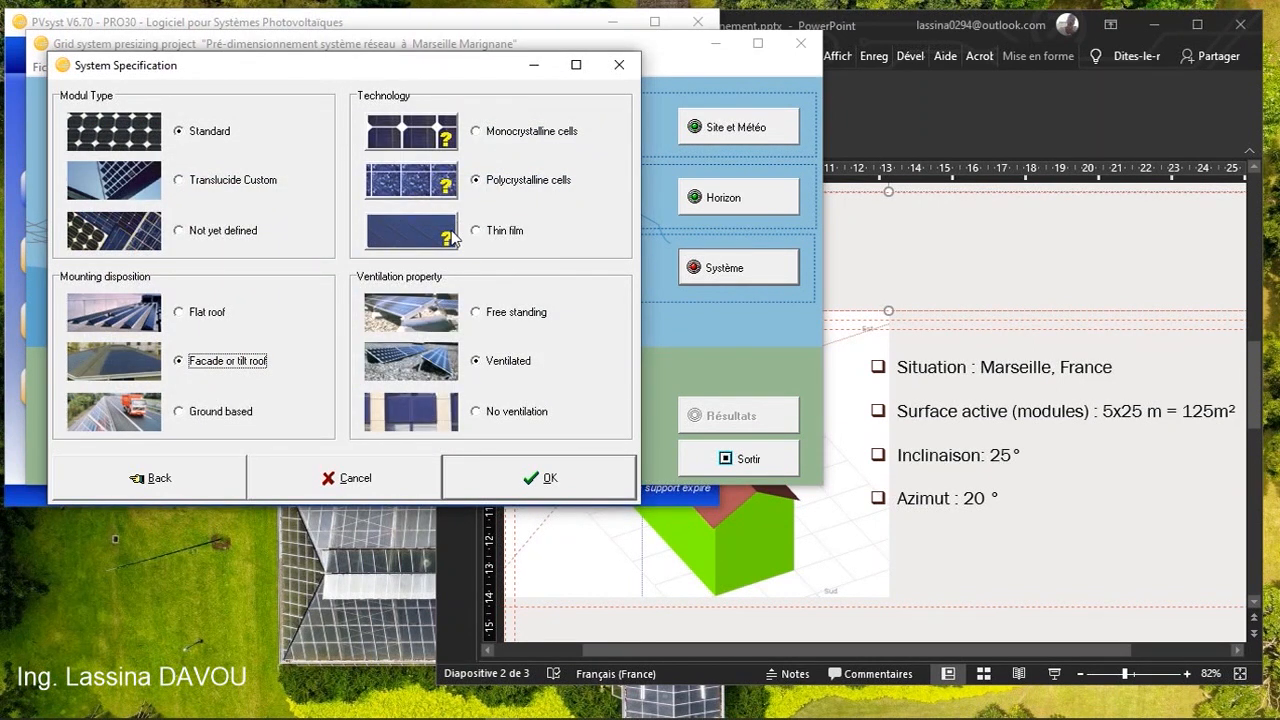
- Set the technology to polycrystalline cells and the ventilation to no ventilation after consulting the roof slide, and validate the system specification
left_click(476, 186)
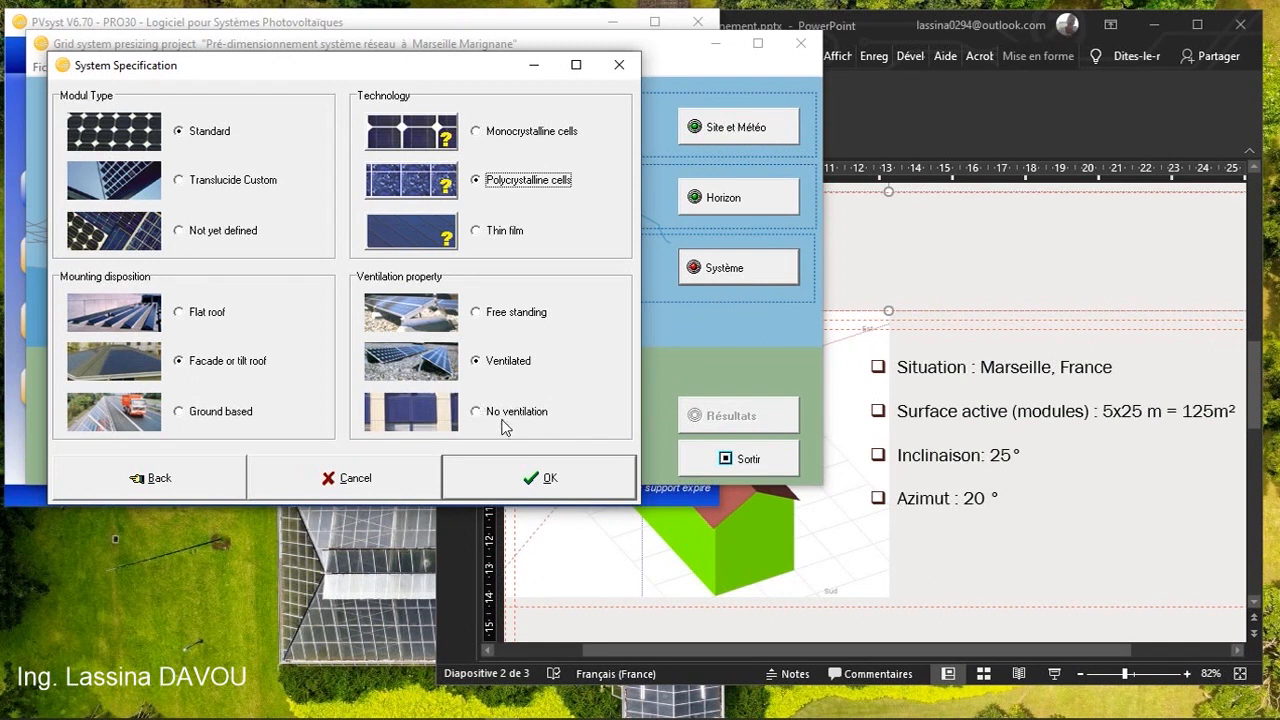
left_click(962, 366)
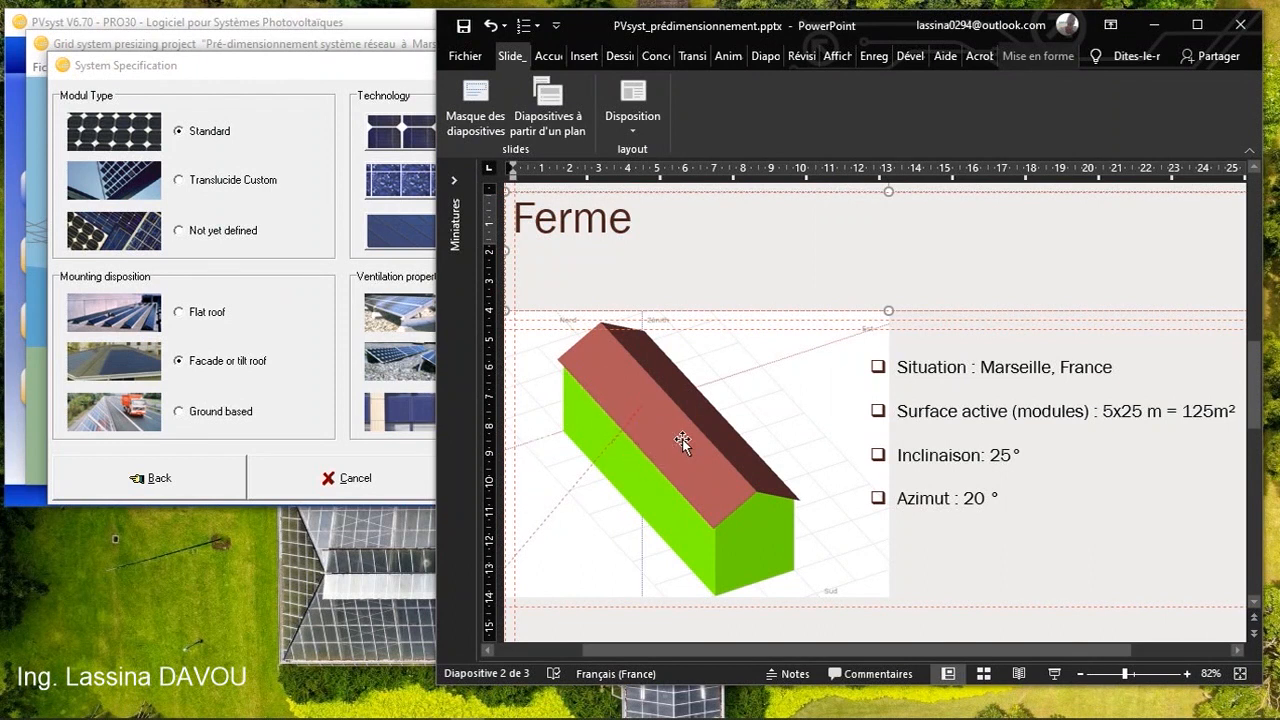
left_click(388, 445)
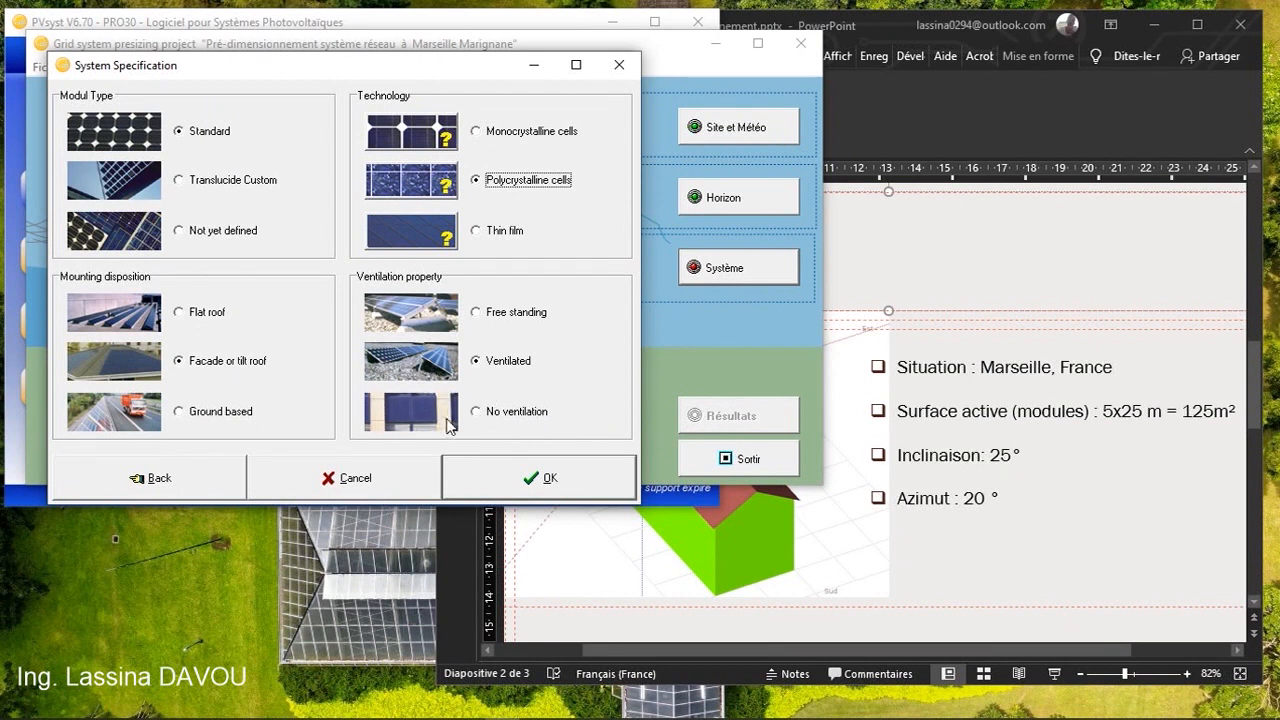
left_click(477, 413)
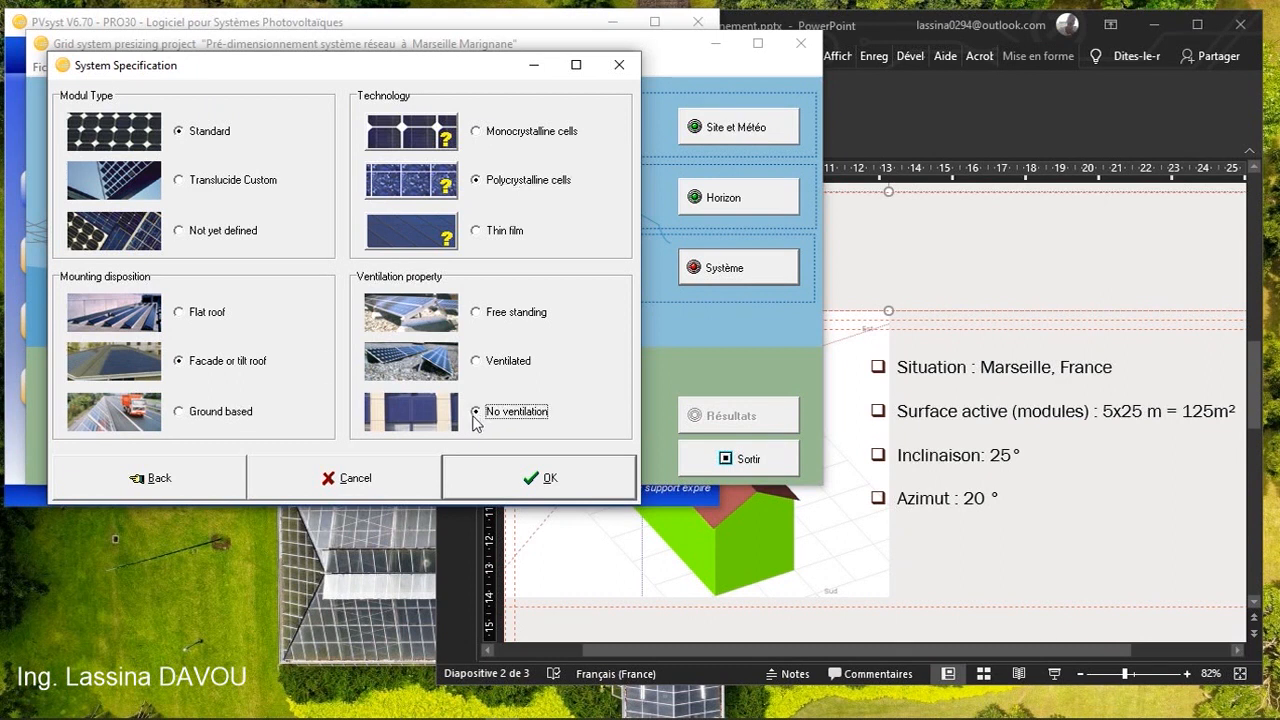
left_click(553, 477)
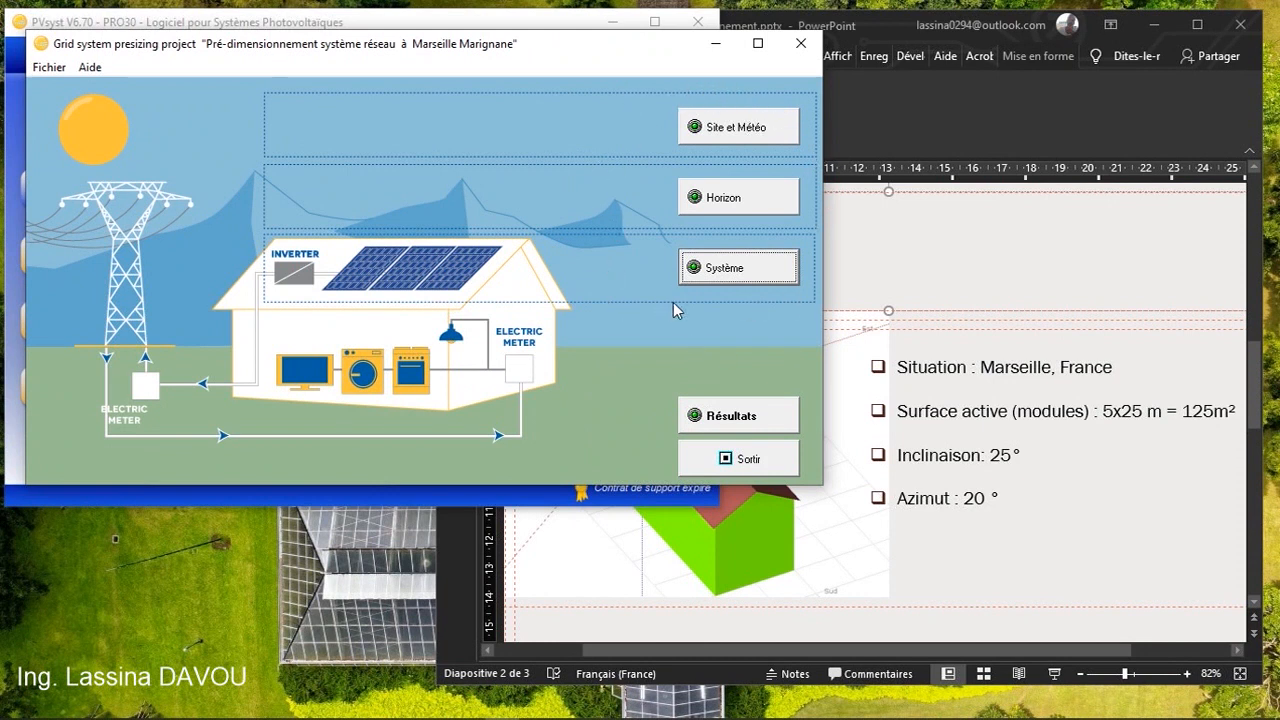
- Open the presizing results and compare the monthly irradiation chart, the system output chart and the monthly values table
left_click(745, 424)
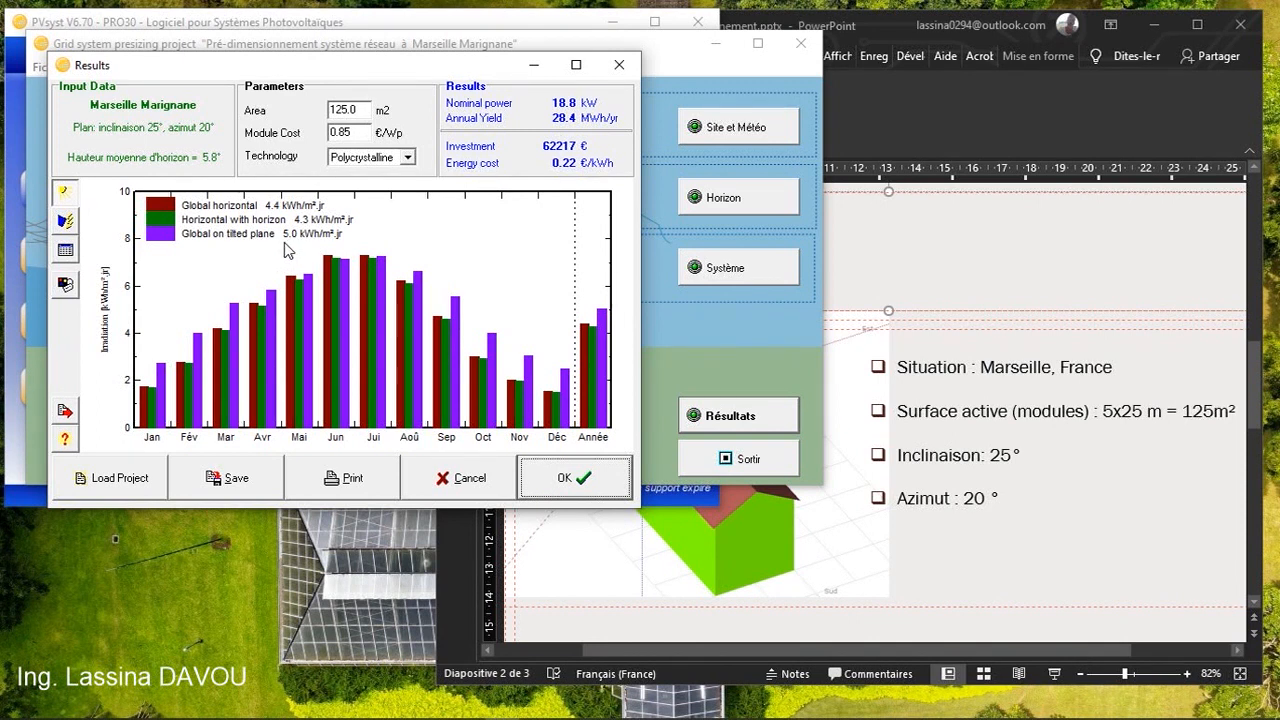
left_click(62, 224)
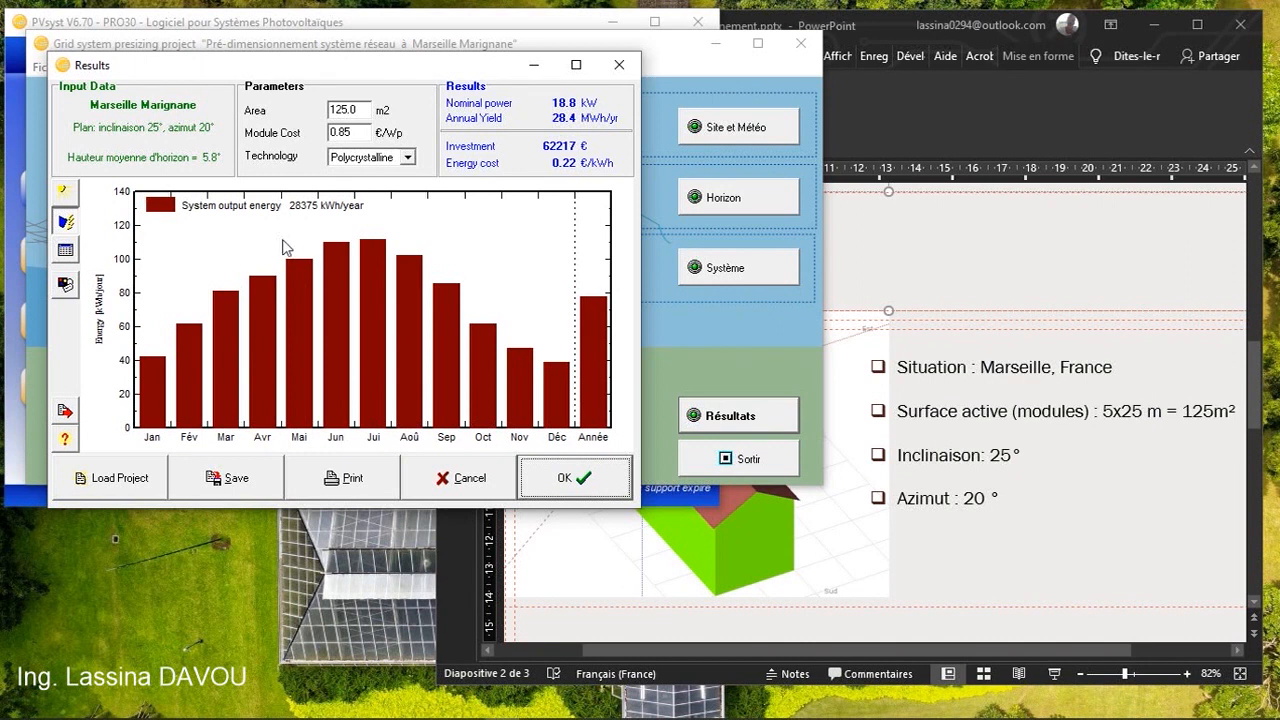
left_click(66, 251)
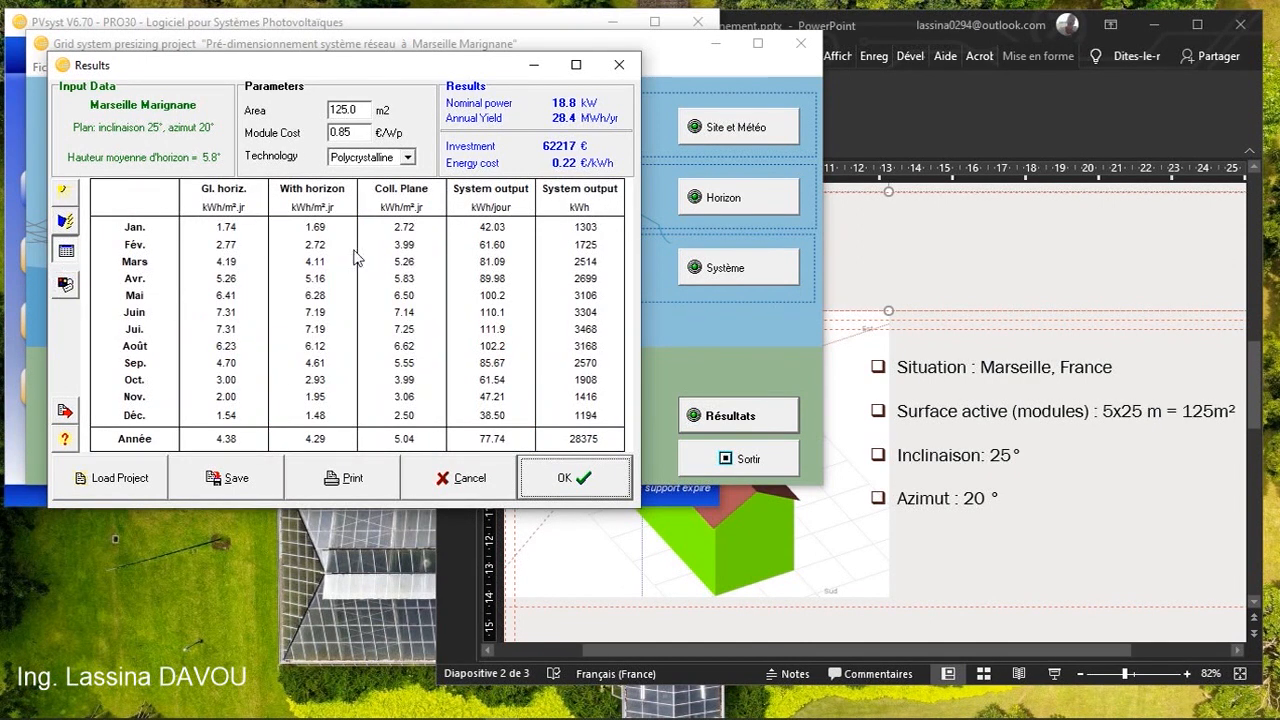
left_click(63, 195)
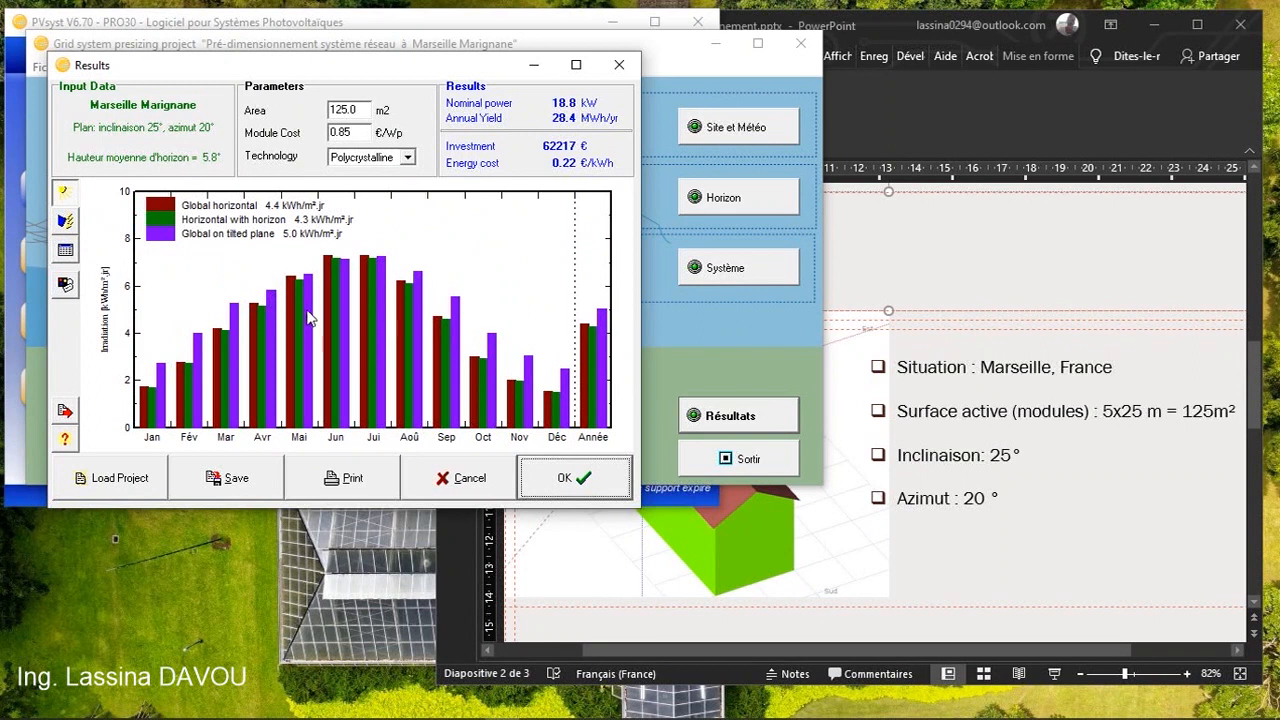
left_click(65, 250)
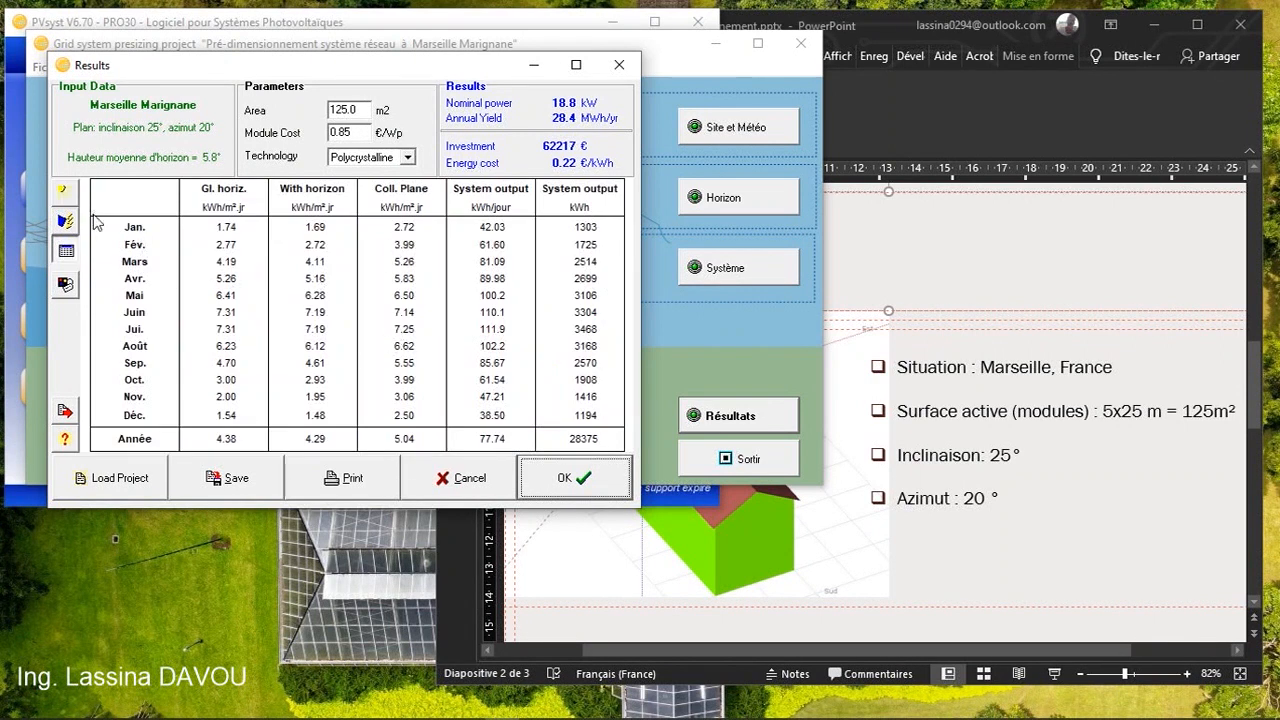
left_click(62, 190)
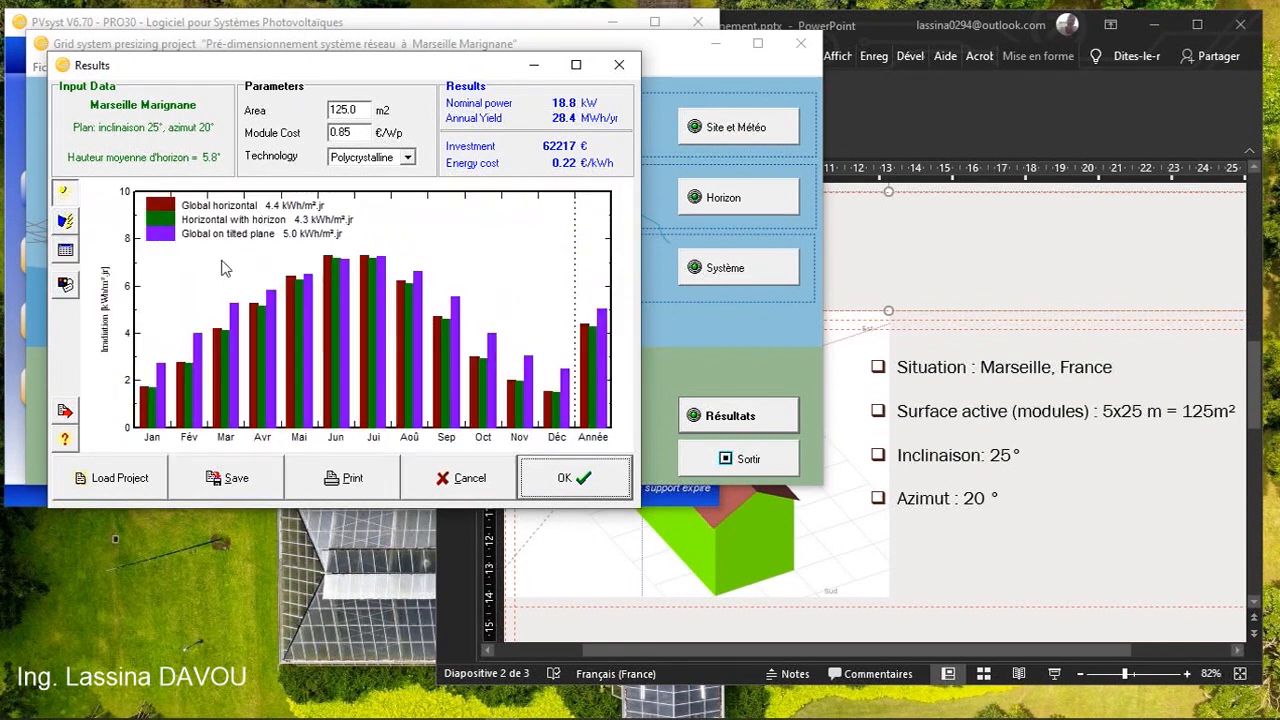
left_click(66, 251)
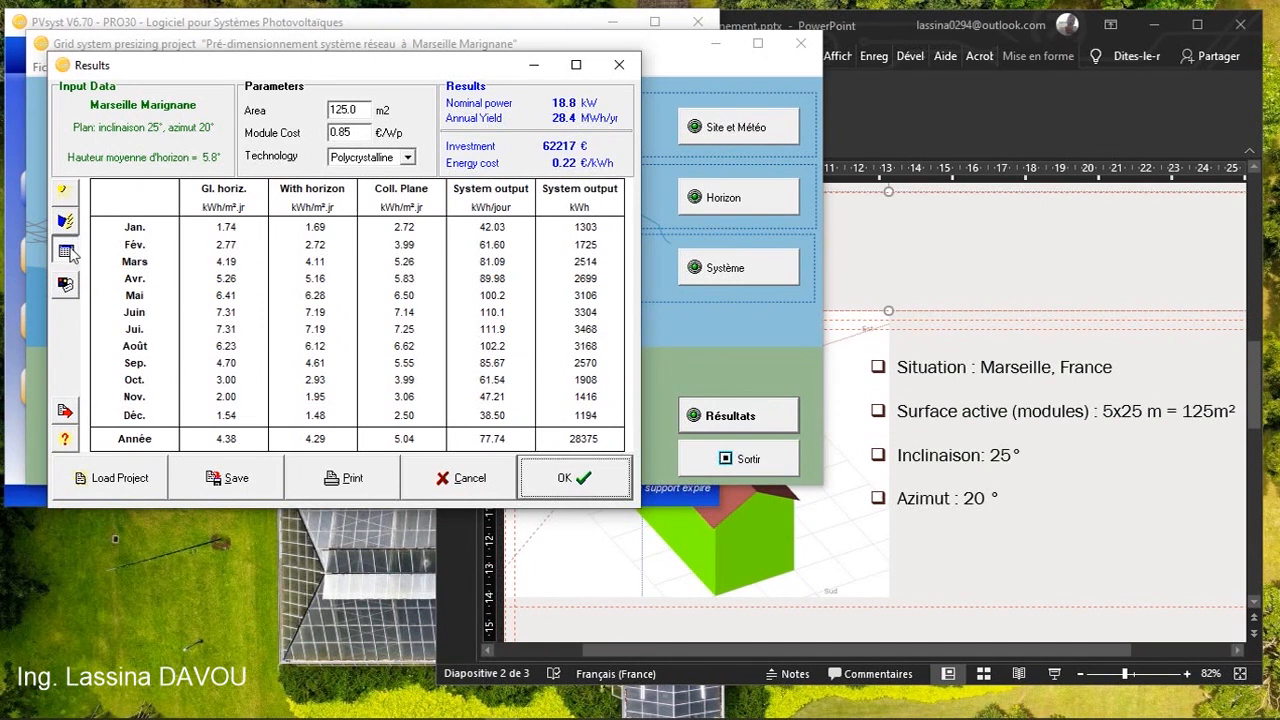
- Examine the gross economic evaluation and its specific pre-sizing cost parameters, keeping the currency on Europa - EURO
left_click(66, 285)
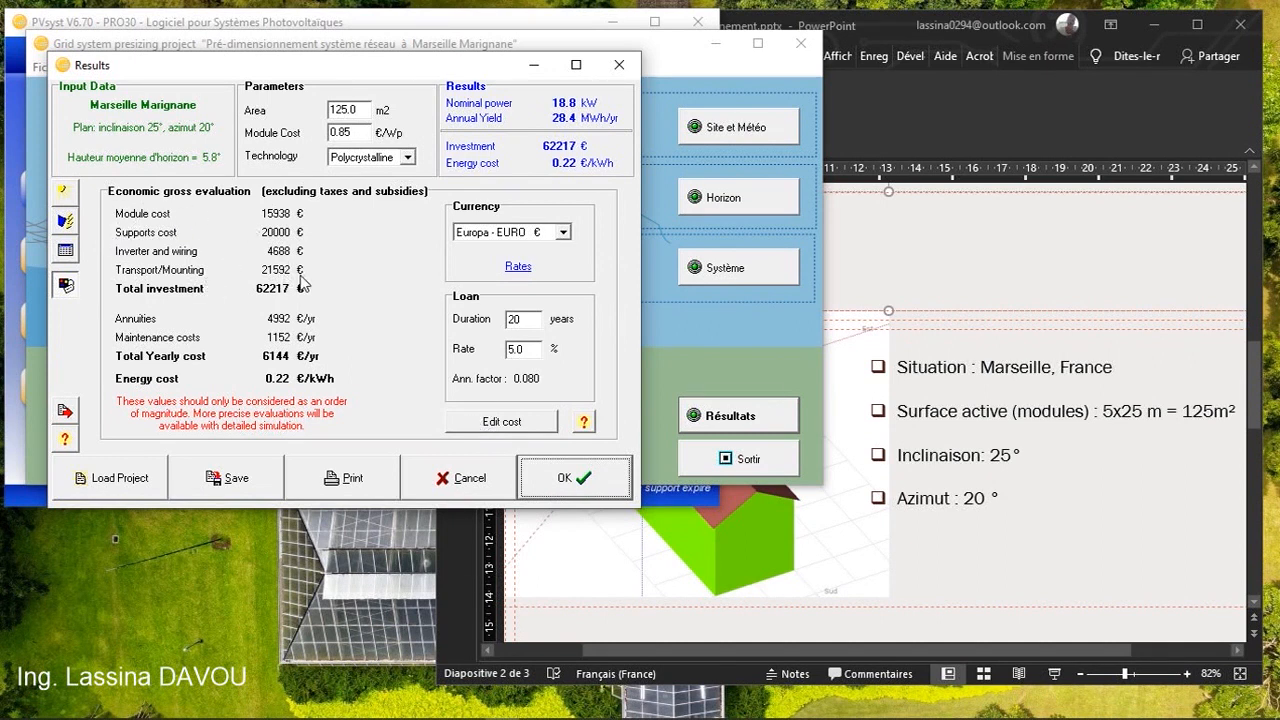
left_click(504, 422)
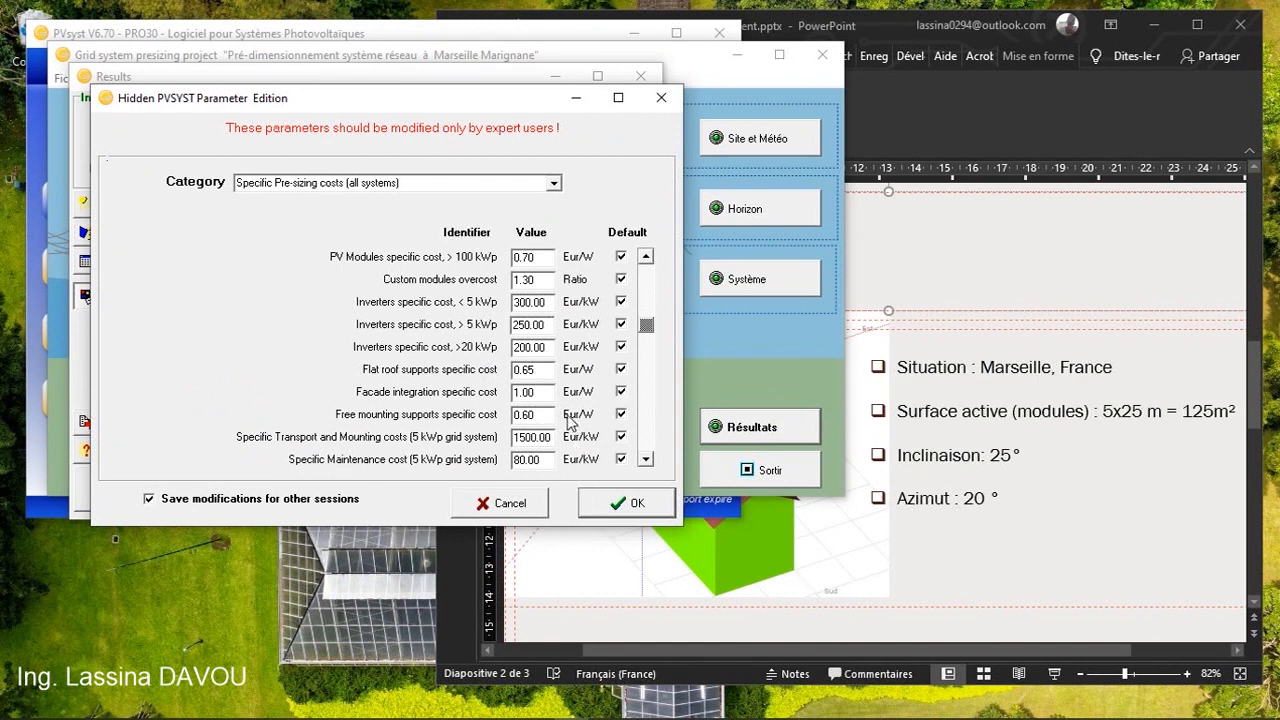
left_click(616, 495)
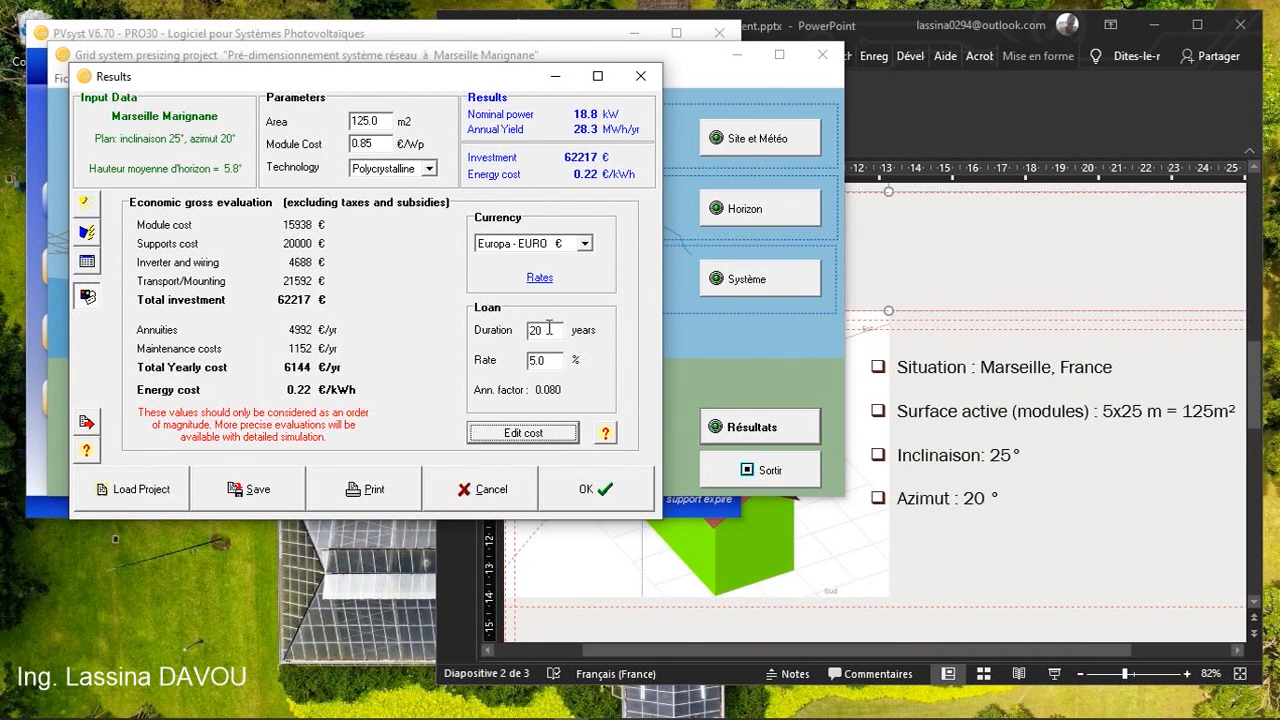
left_click(584, 244)
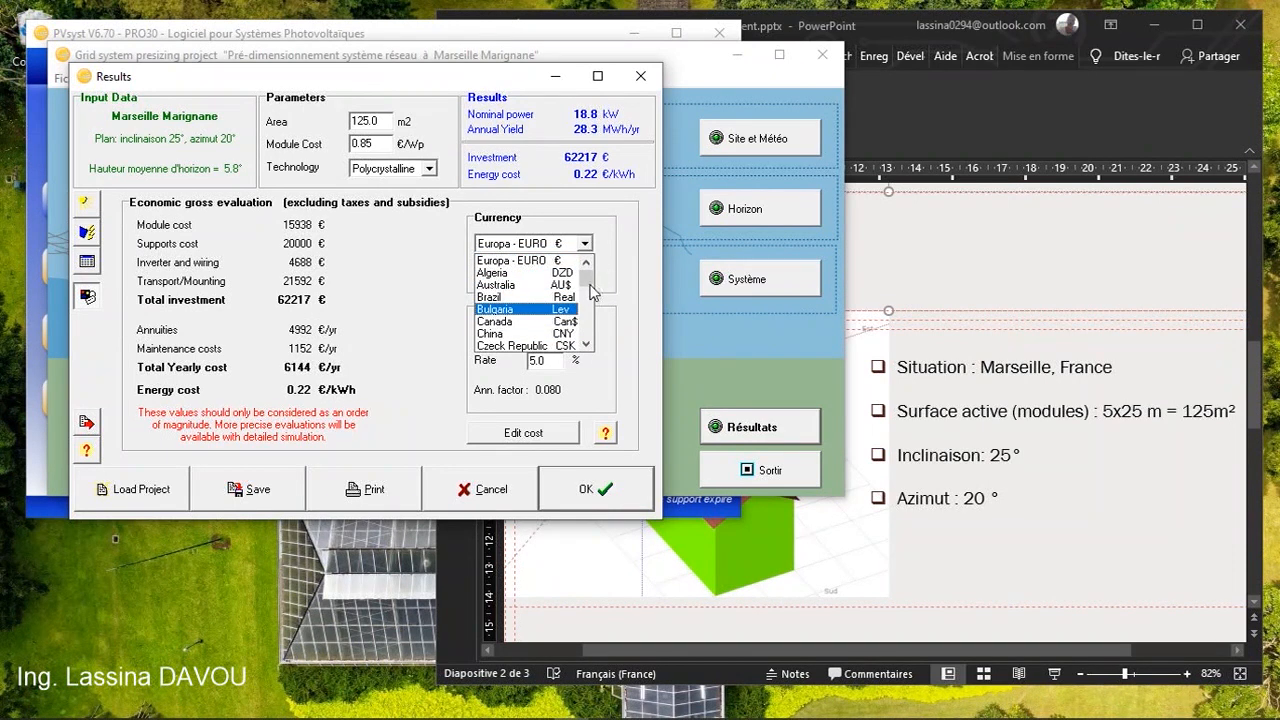
mouse_move(590, 282)
left_mouse_down()
mouse_move(588, 345)
mouse_move(586, 268)
left_mouse_up()
left_click(555, 263)
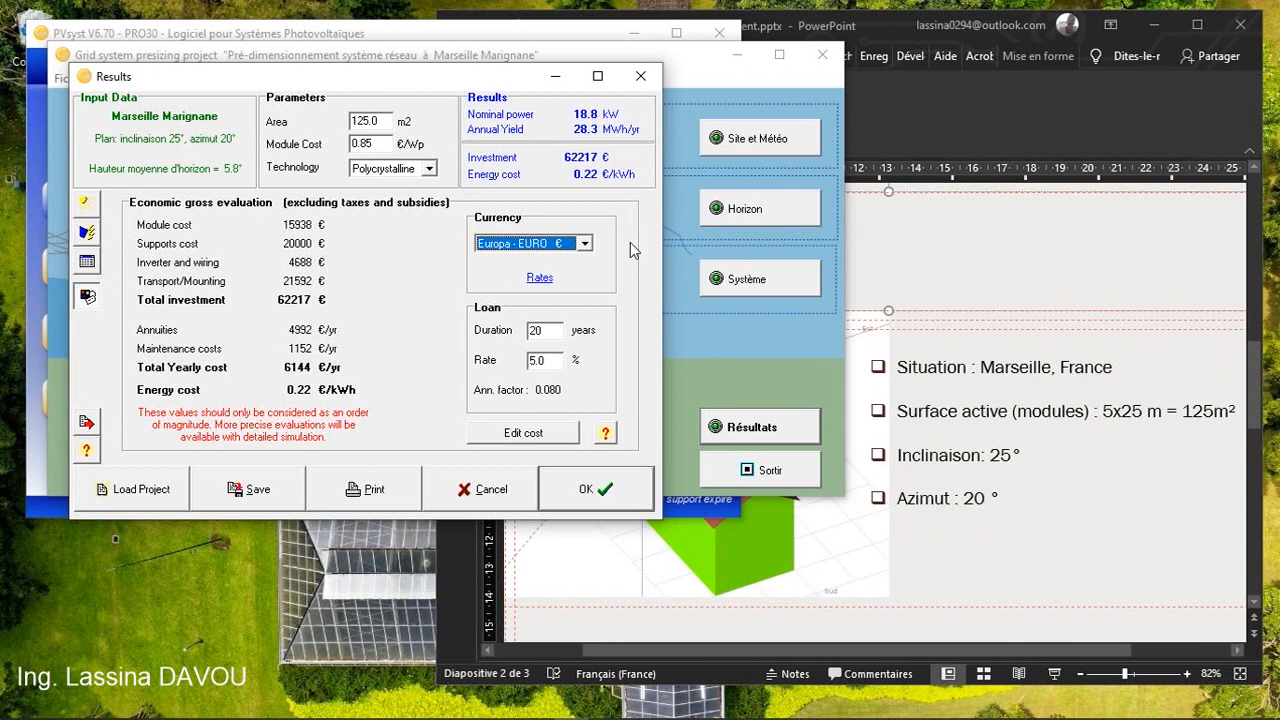
- Open the report's print options, keep the logo displayed and give the header a custom title reading "CEED"
left_click(380, 492)
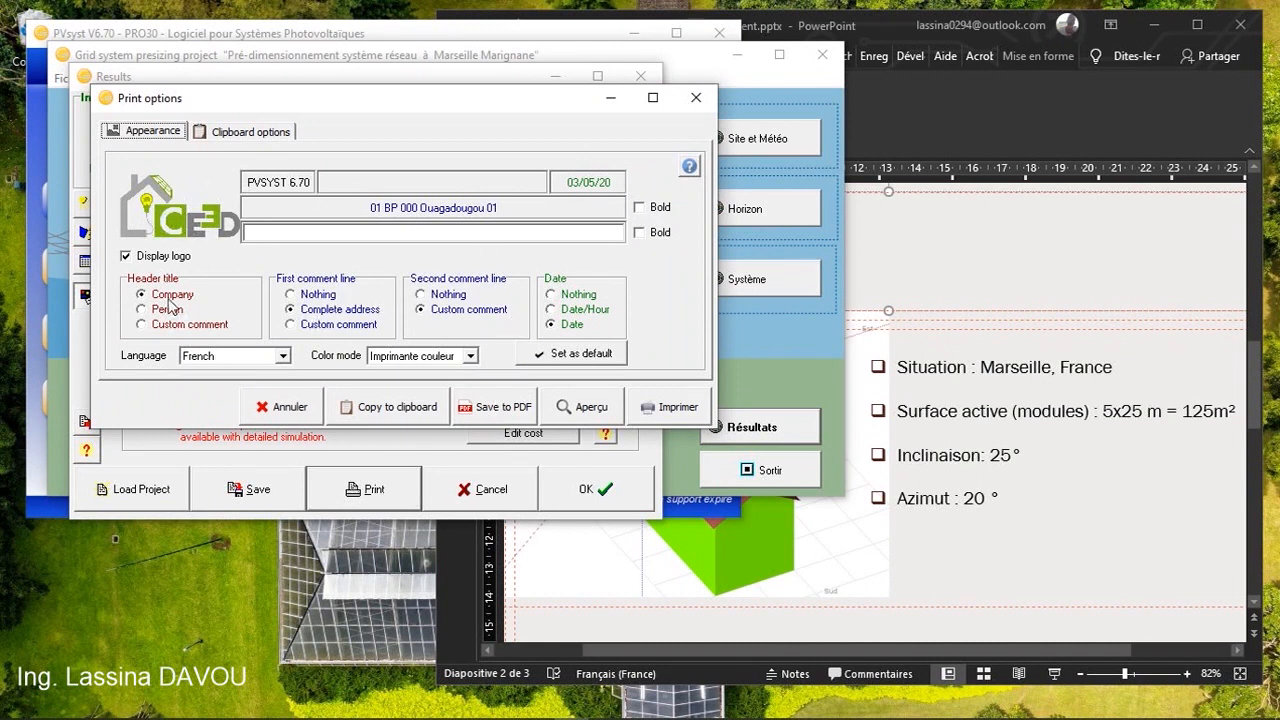
left_click(165, 258)
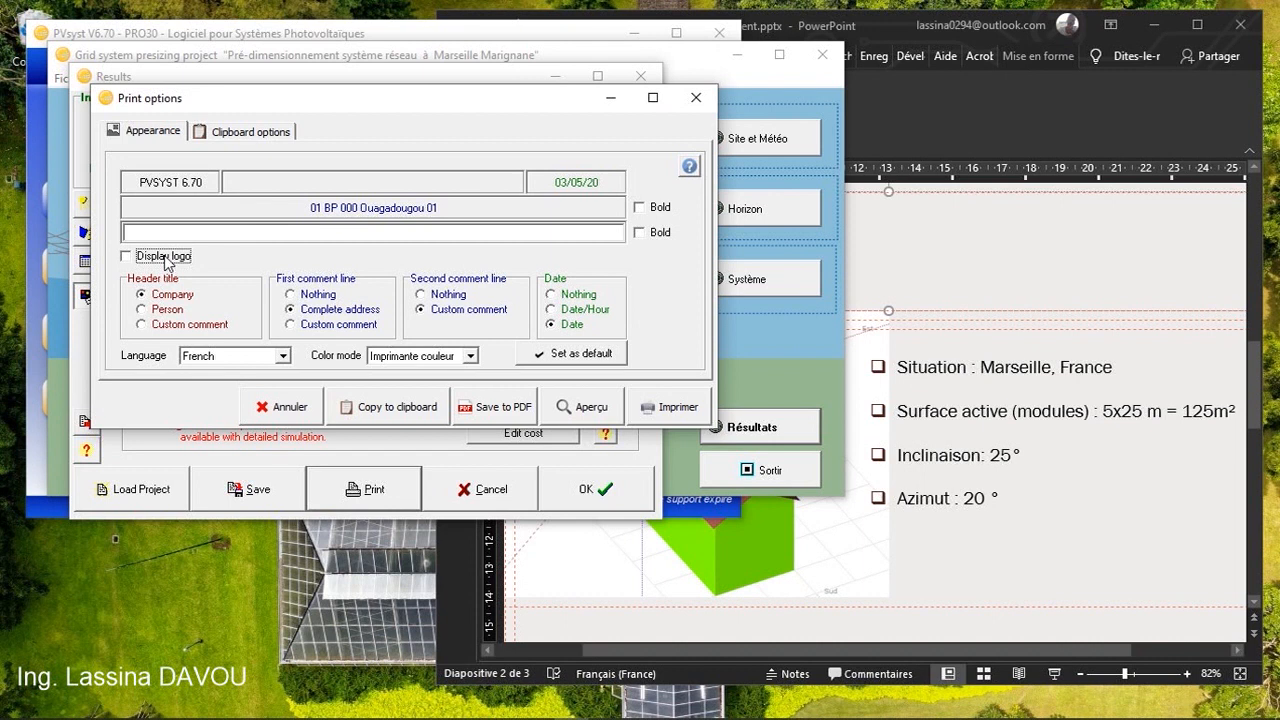
left_click(164, 258)
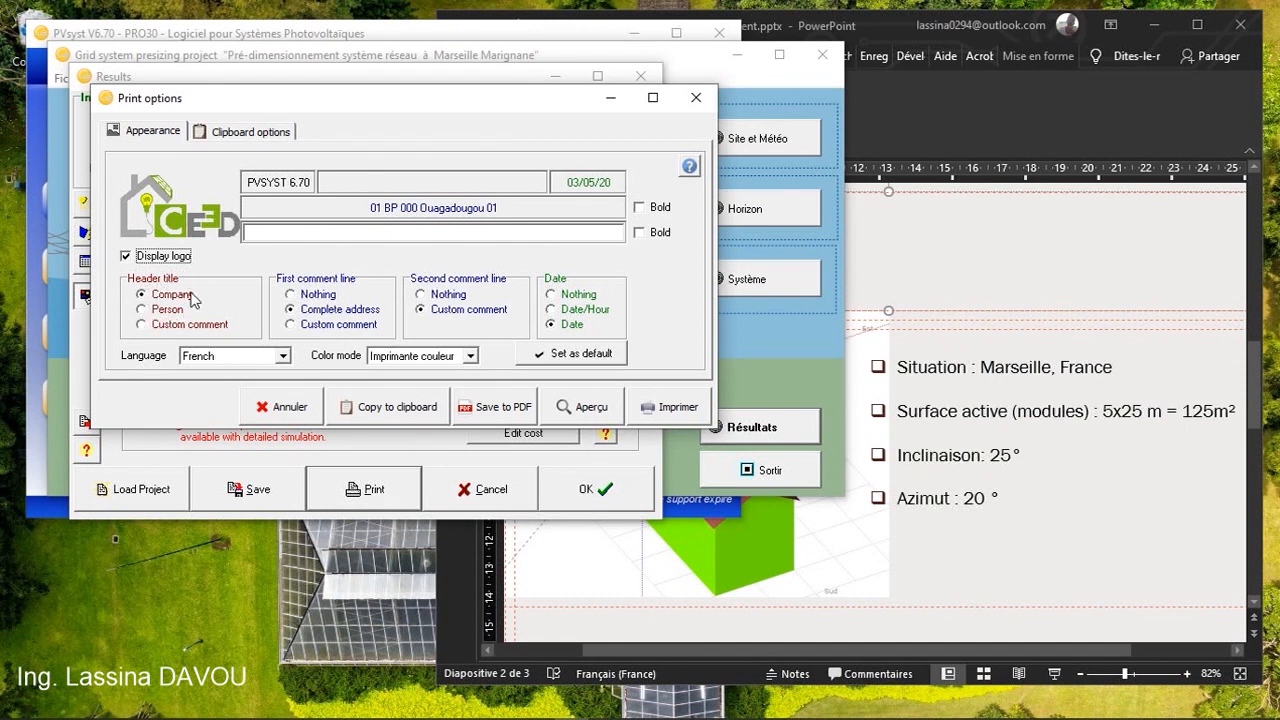
left_click(157, 310)
left_click(160, 324)
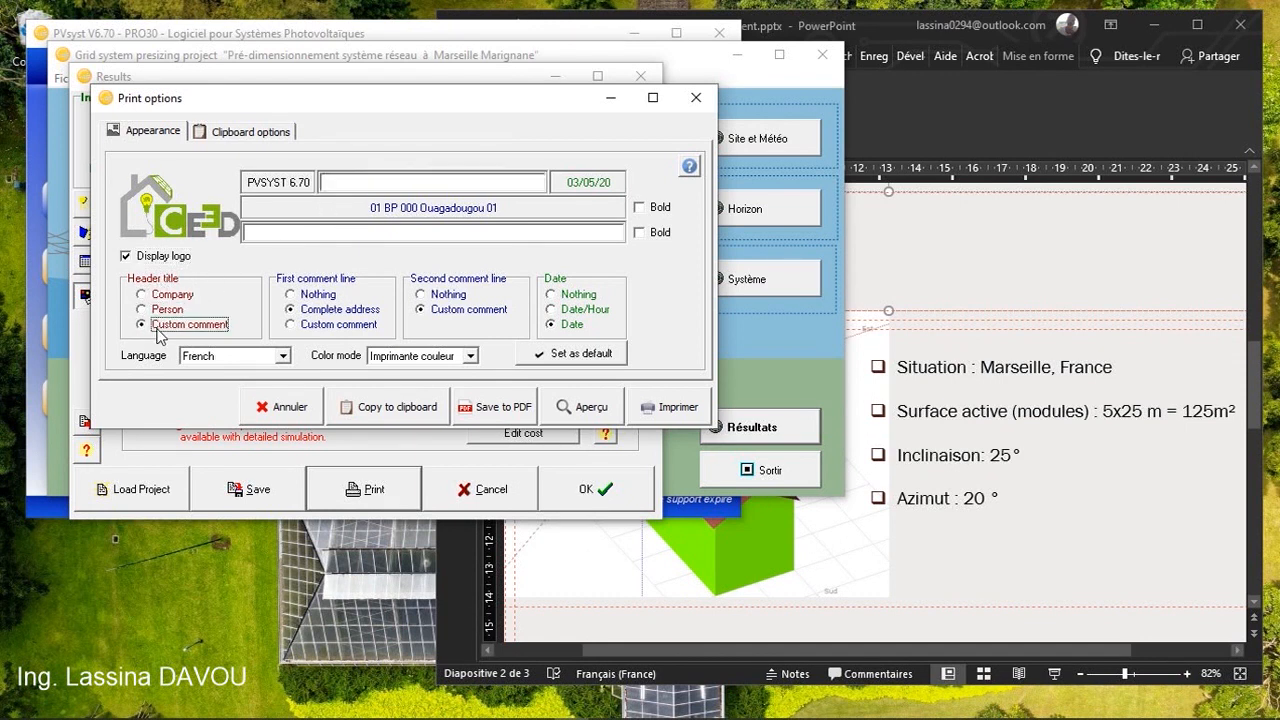
left_click(418, 184)
type("CEED")
- Keep the complete address as first comment line, a custom comment as second line, and the date without the hour
left_click(310, 310)
left_click(441, 297)
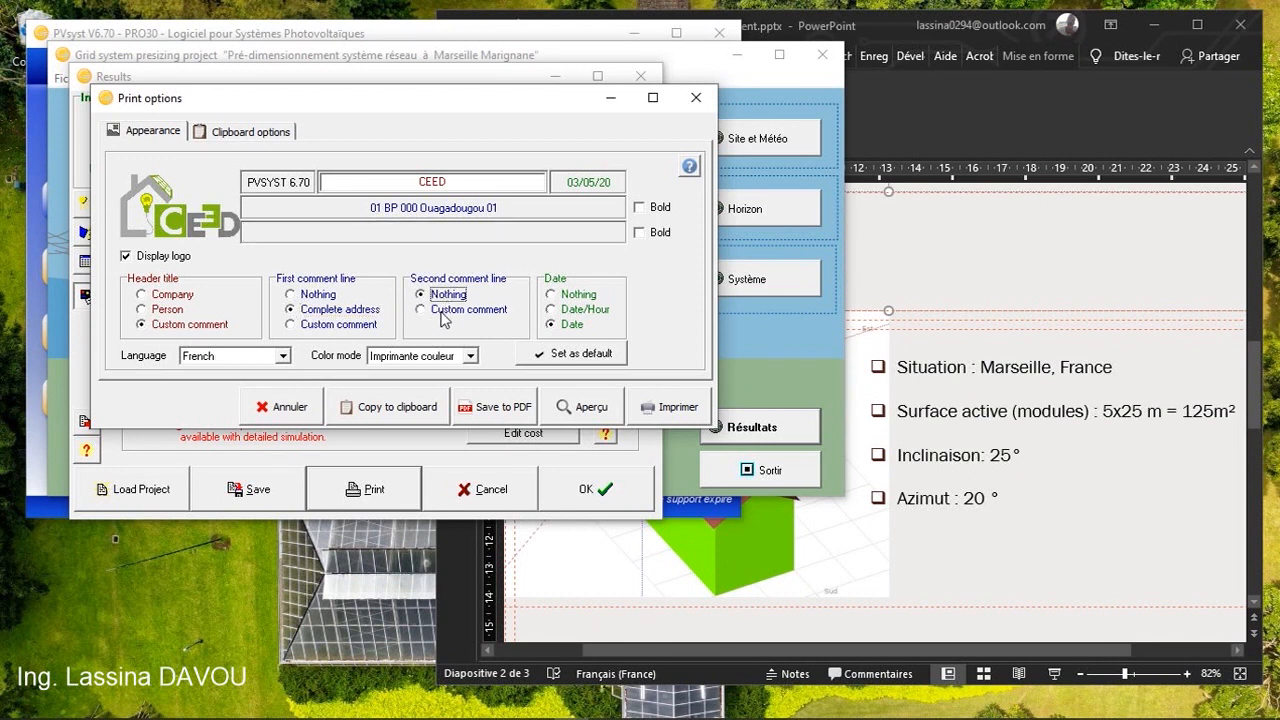
left_click(444, 312)
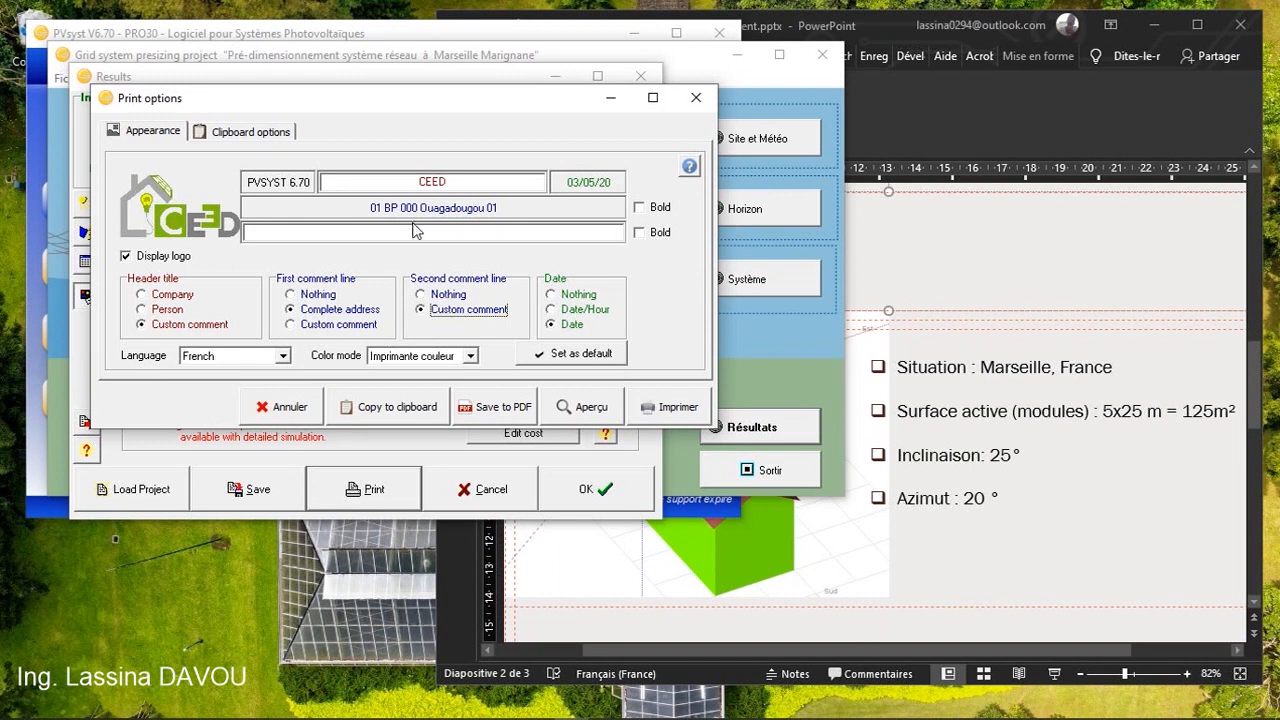
left_click(360, 233)
left_click(563, 297)
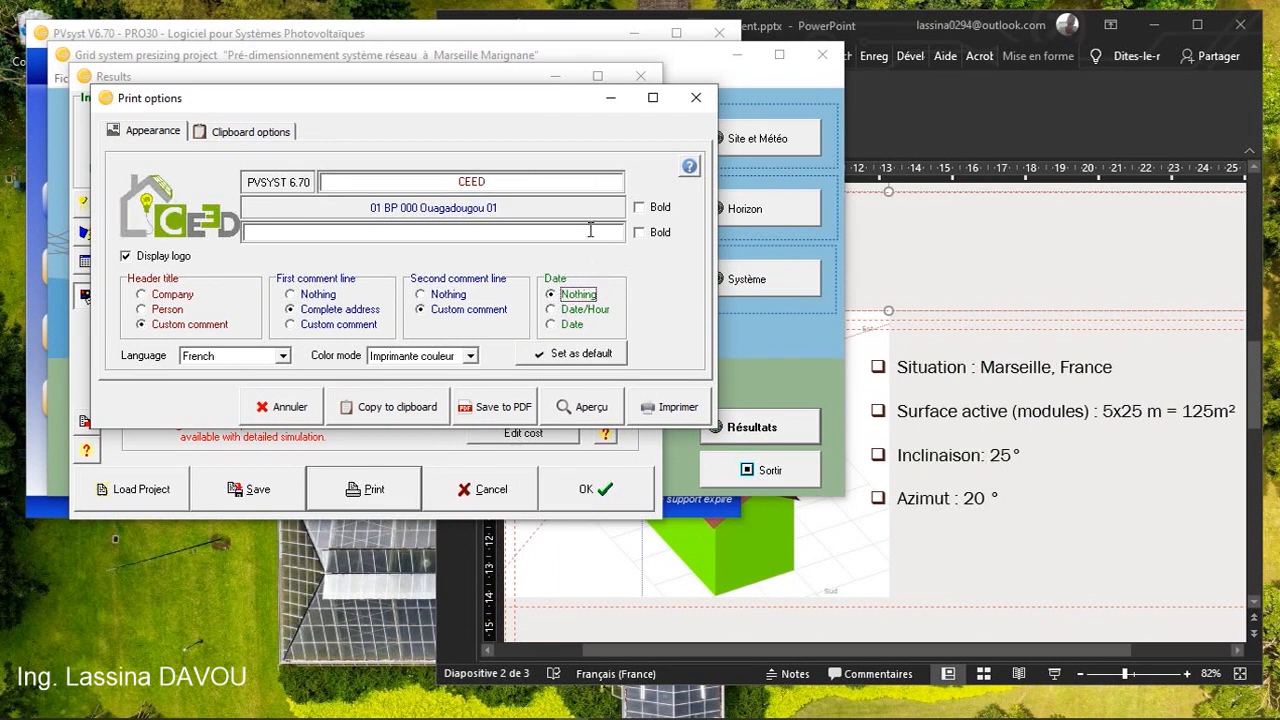
left_click(573, 312)
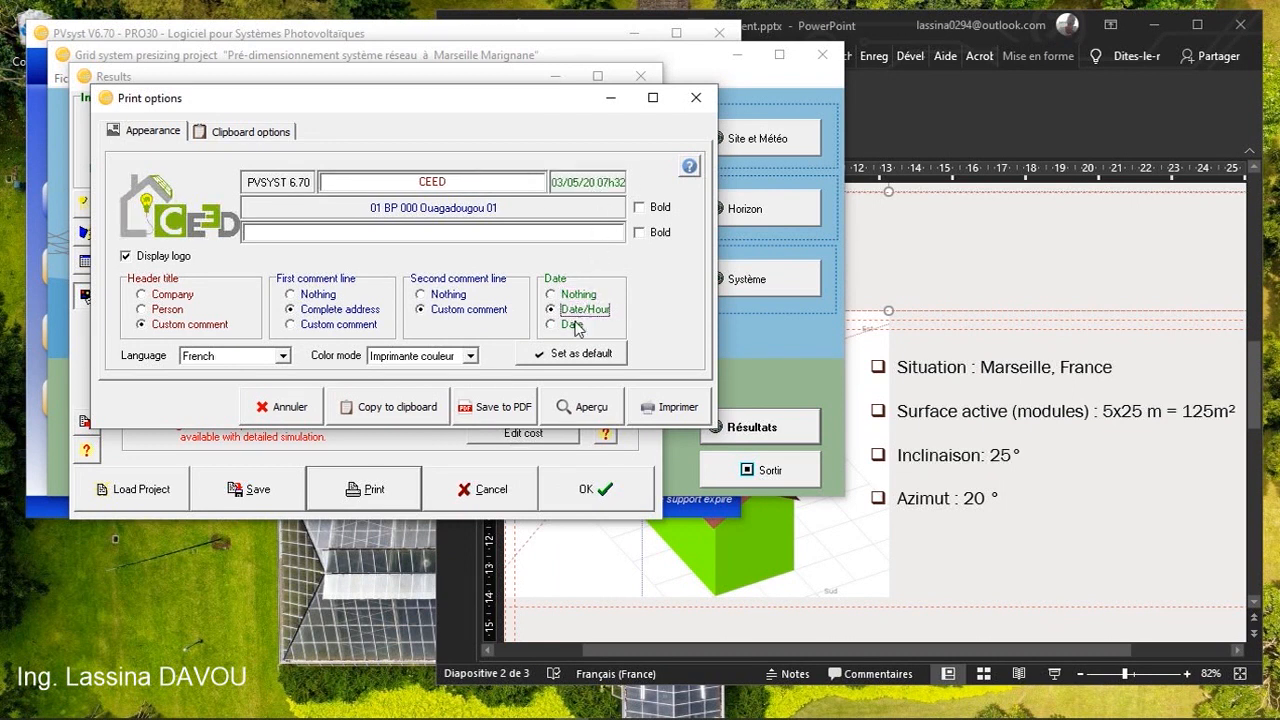
left_click(568, 324)
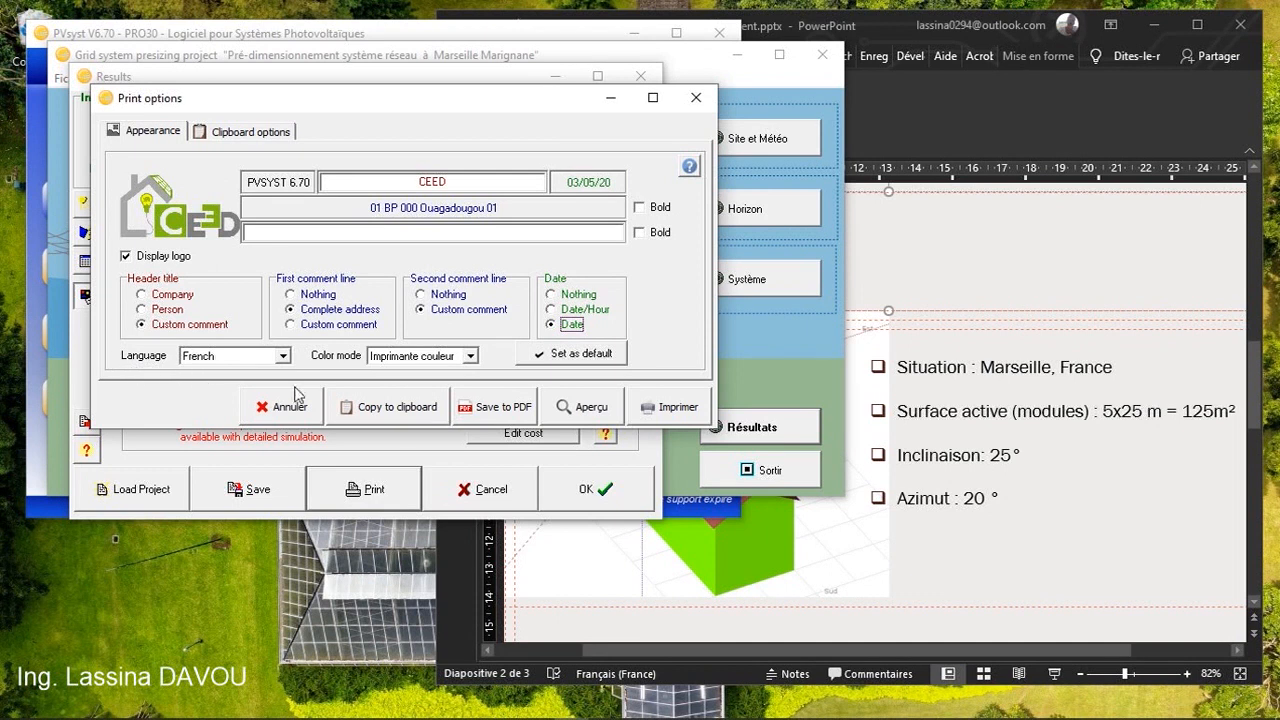
- Set the report language to French and the color mode to Imprimante couleur
left_click(283, 357)
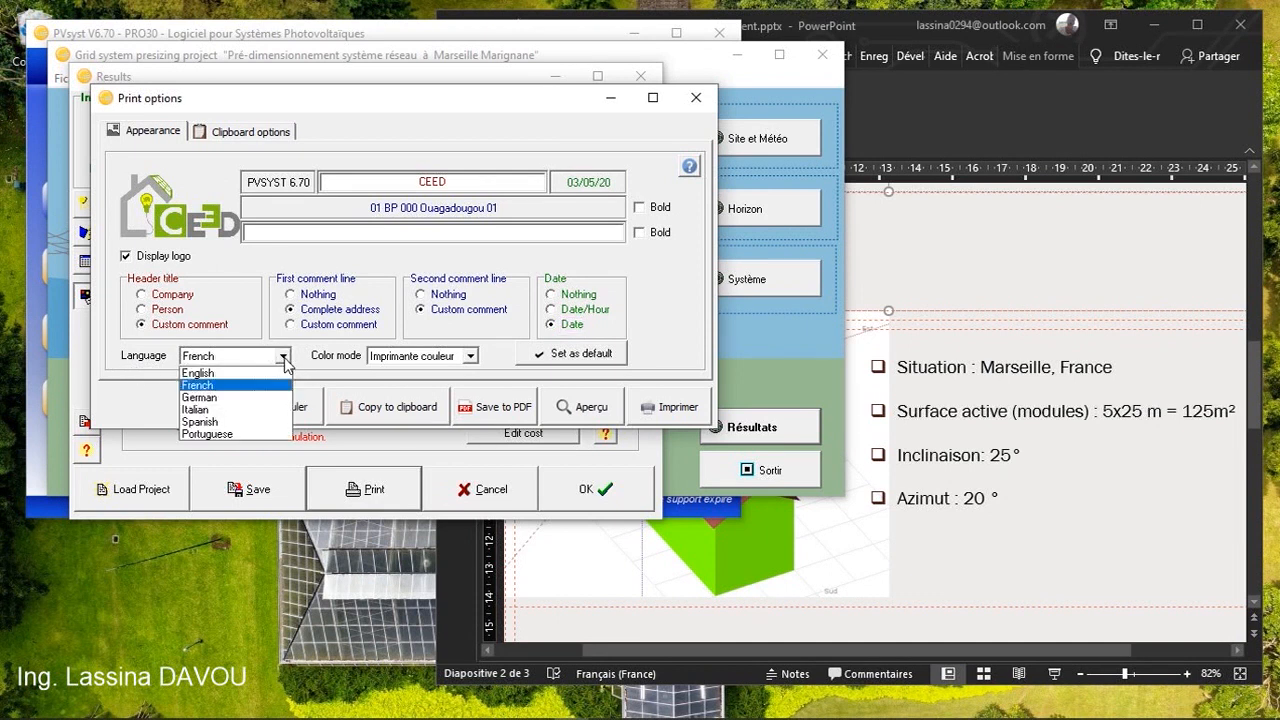
left_click(222, 373)
left_click(283, 357)
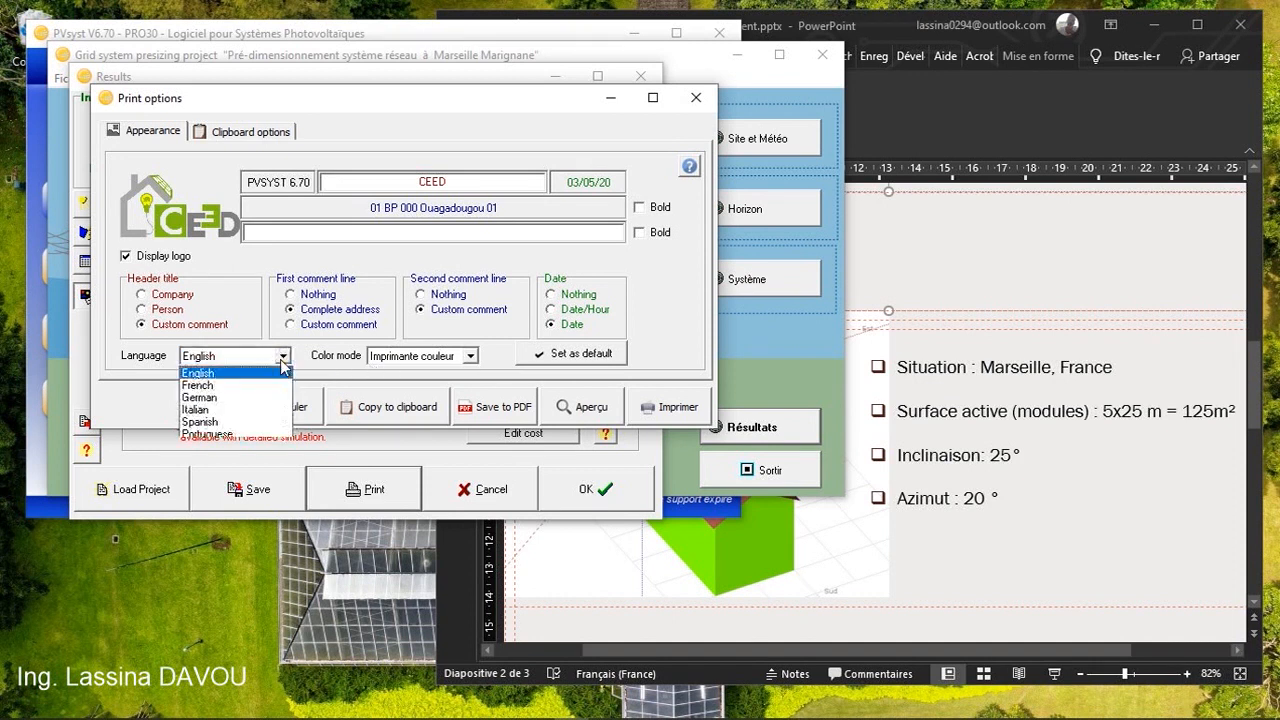
left_click(248, 386)
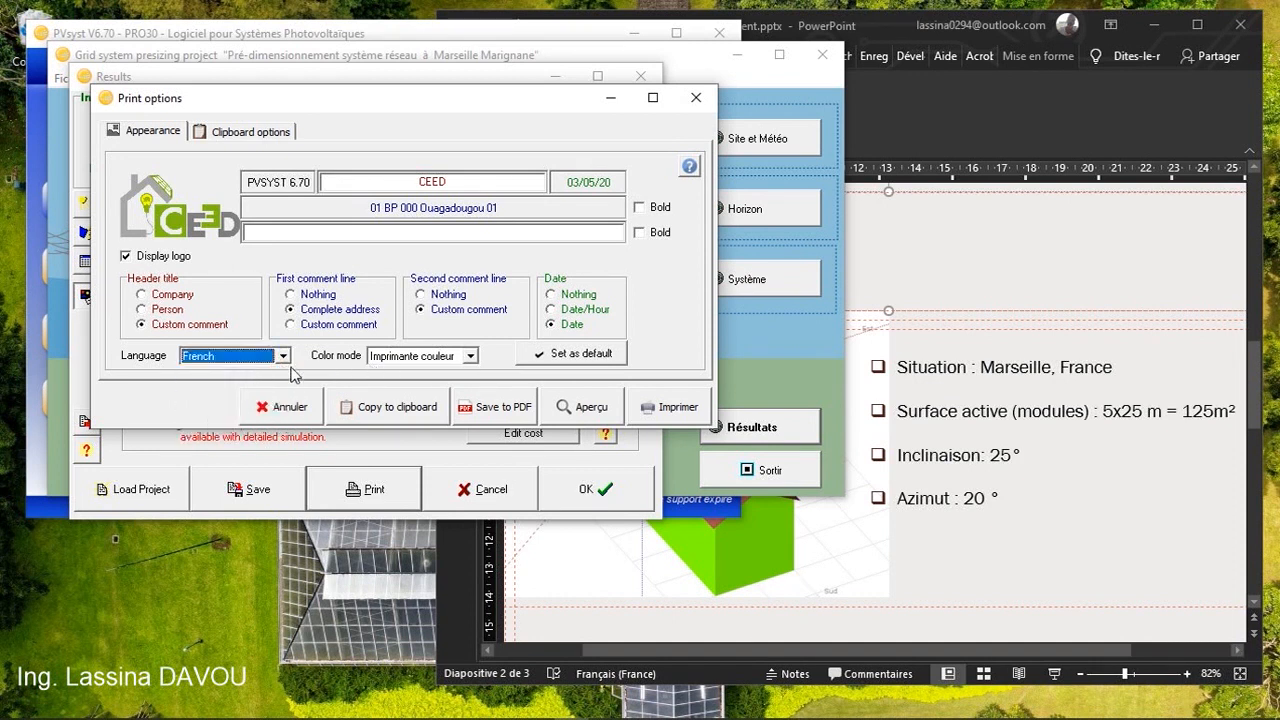
left_click(470, 357)
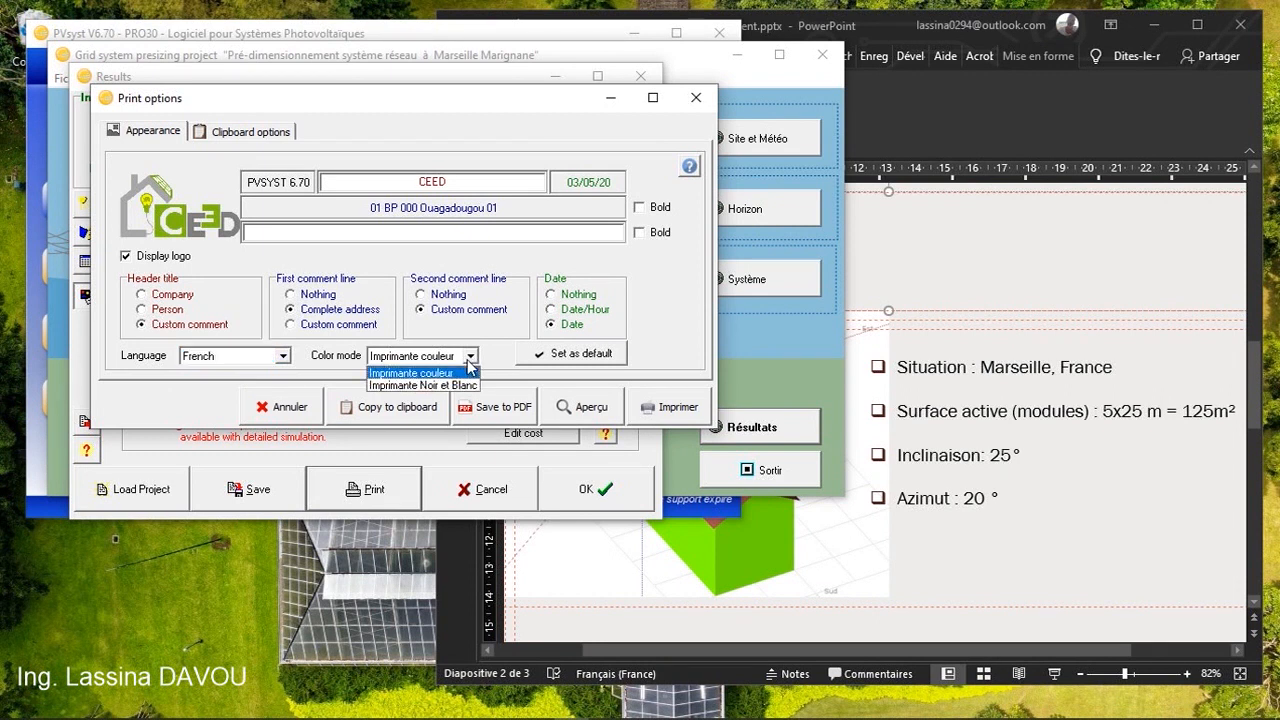
left_click(466, 372)
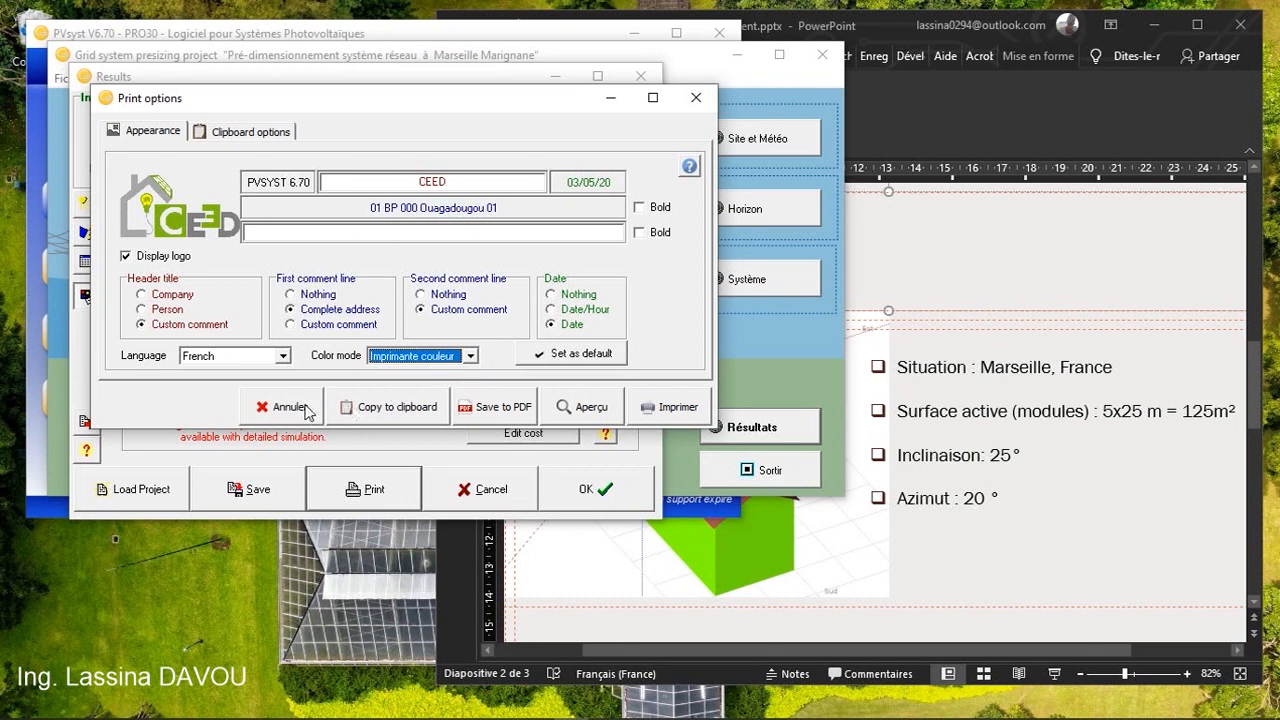
- Preview the presizing report and examine its site data, system characteristics, energy charts and monthly table
left_click(587, 410)
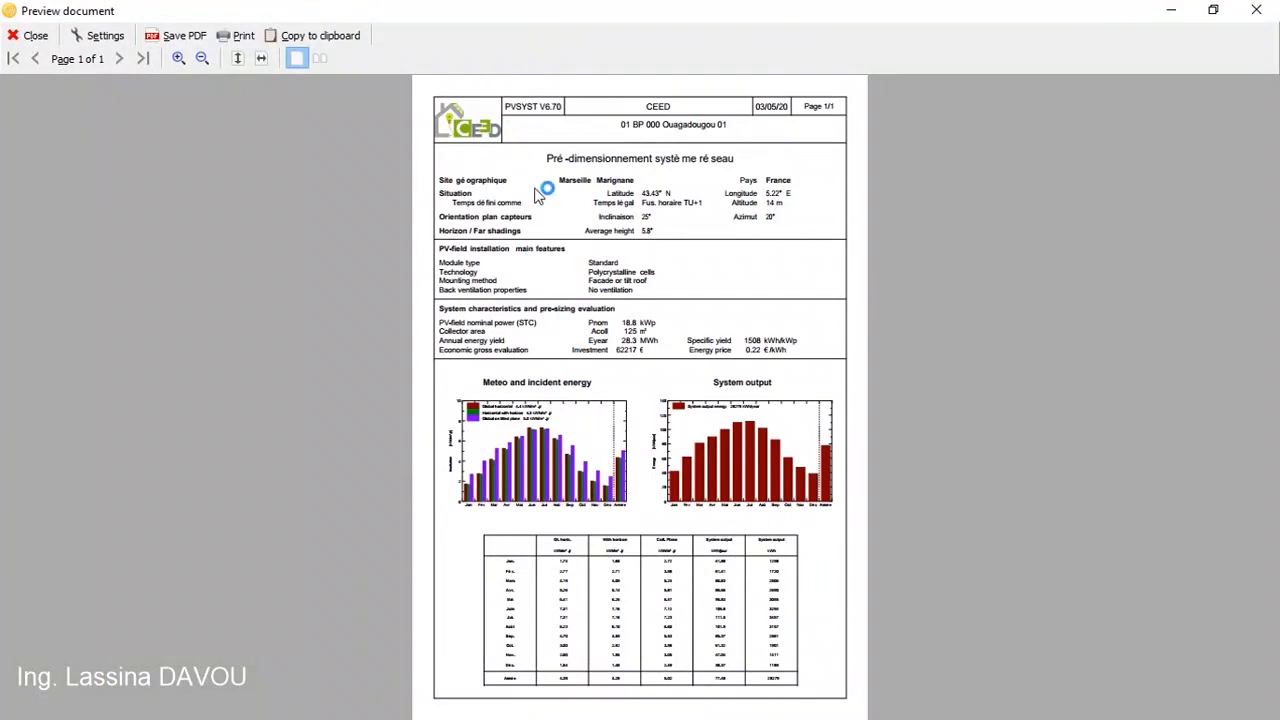
scroll(535, 188, "up", 2)
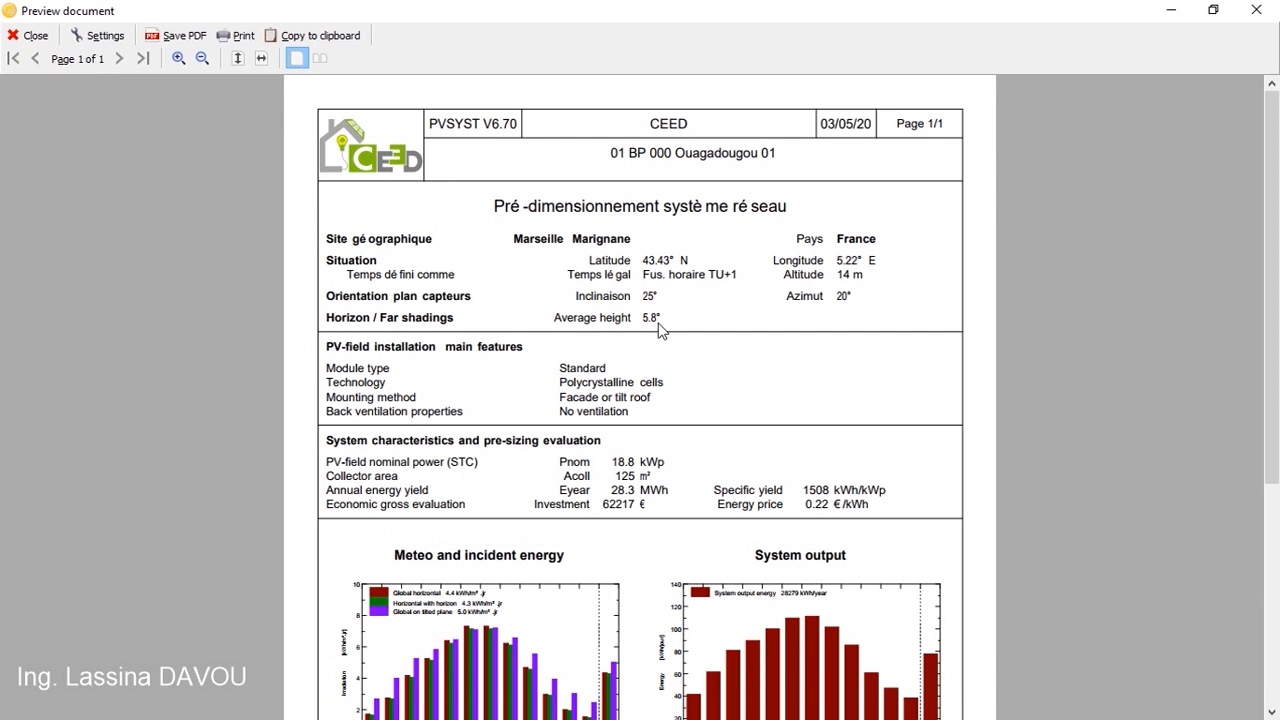
scroll(349, 266, "down", 3)
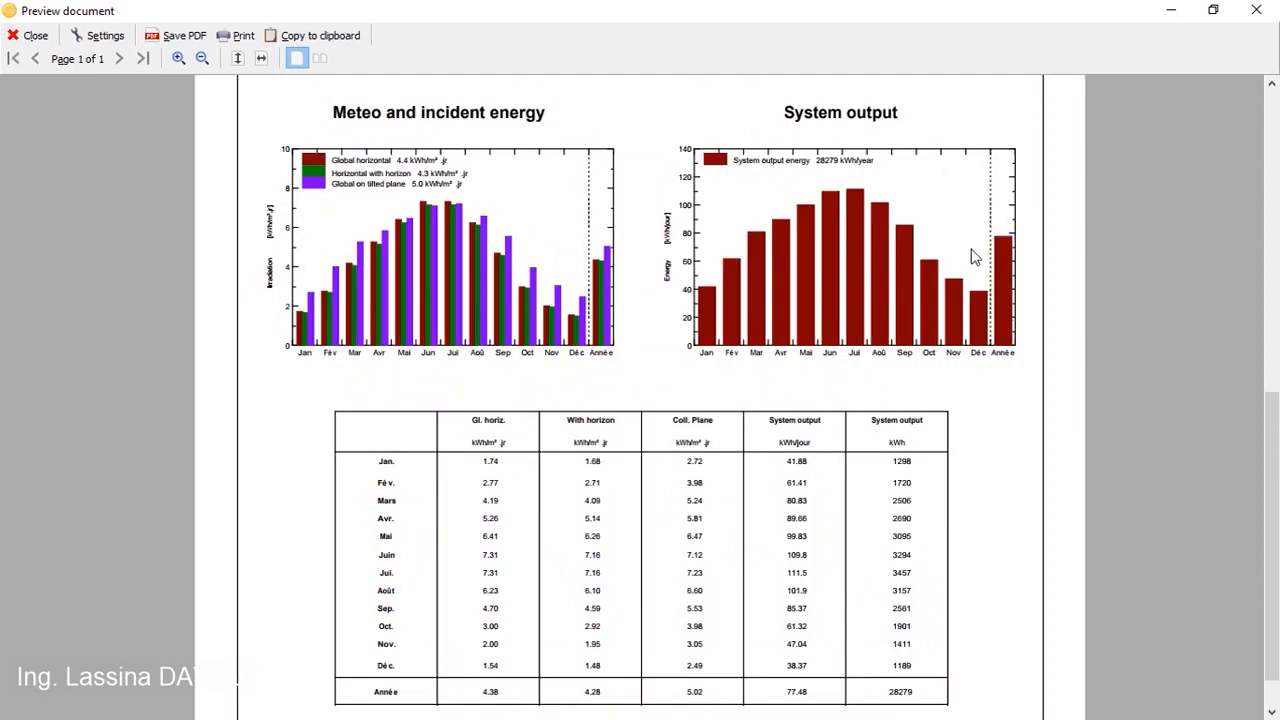
scroll(831, 257, "up", 1)
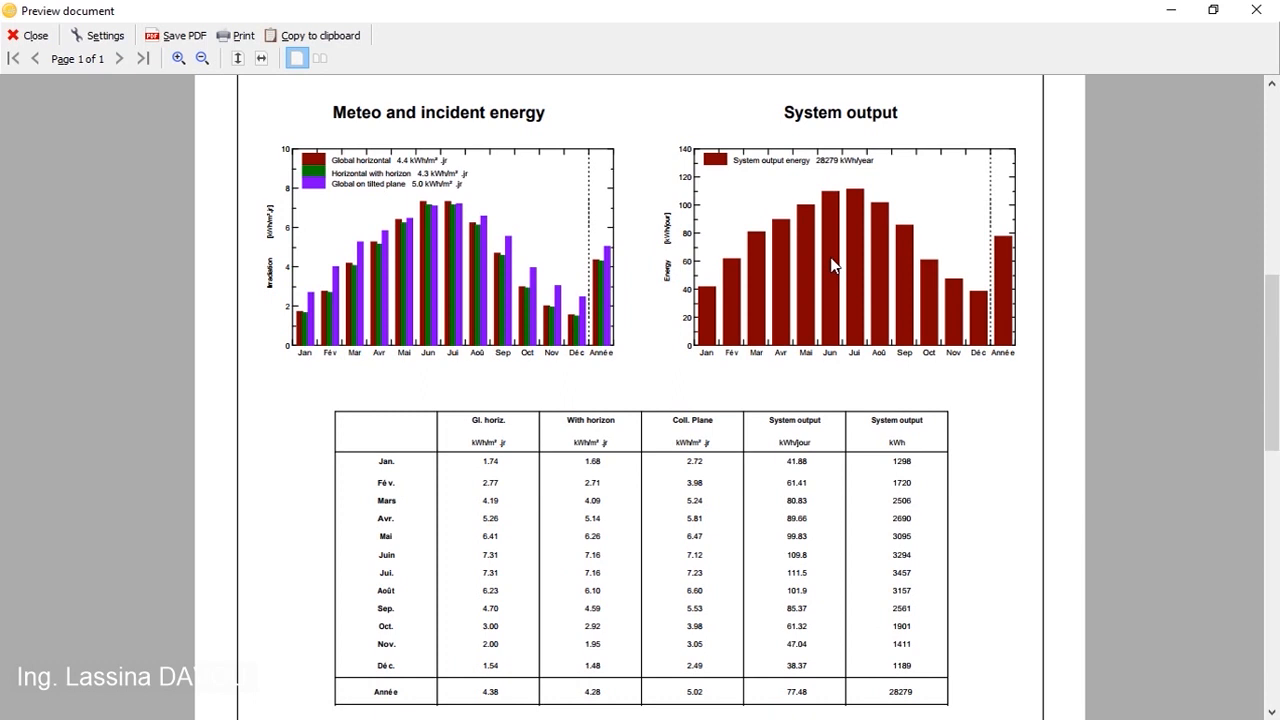
scroll(831, 257, "down", 5)
scroll(831, 262, "down", 3)
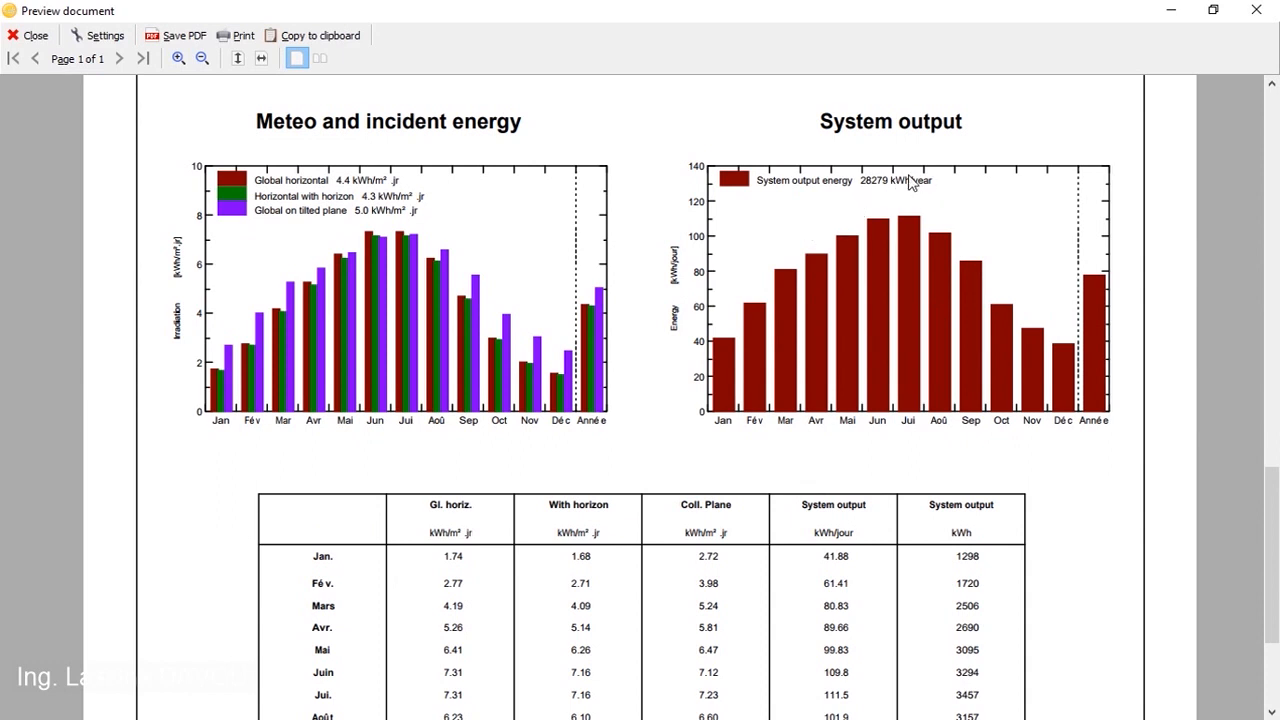
scroll(686, 480, "down", 3)
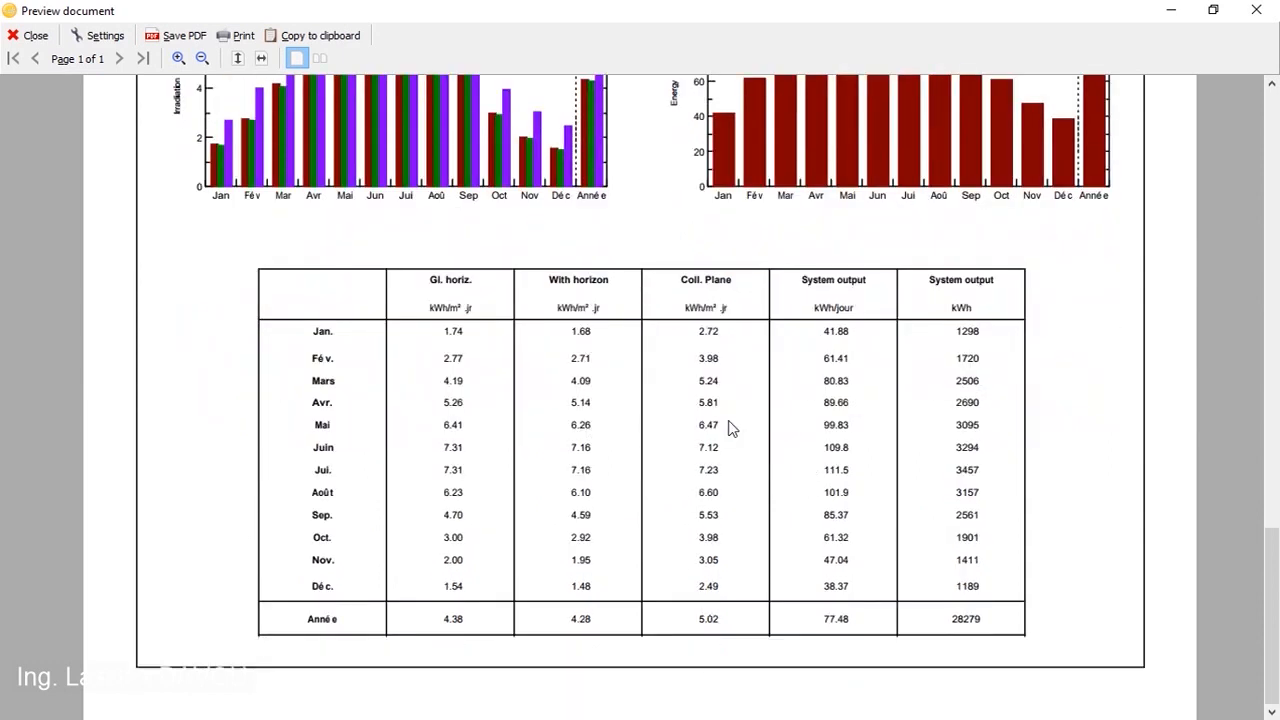
scroll(738, 423, "up", 10)
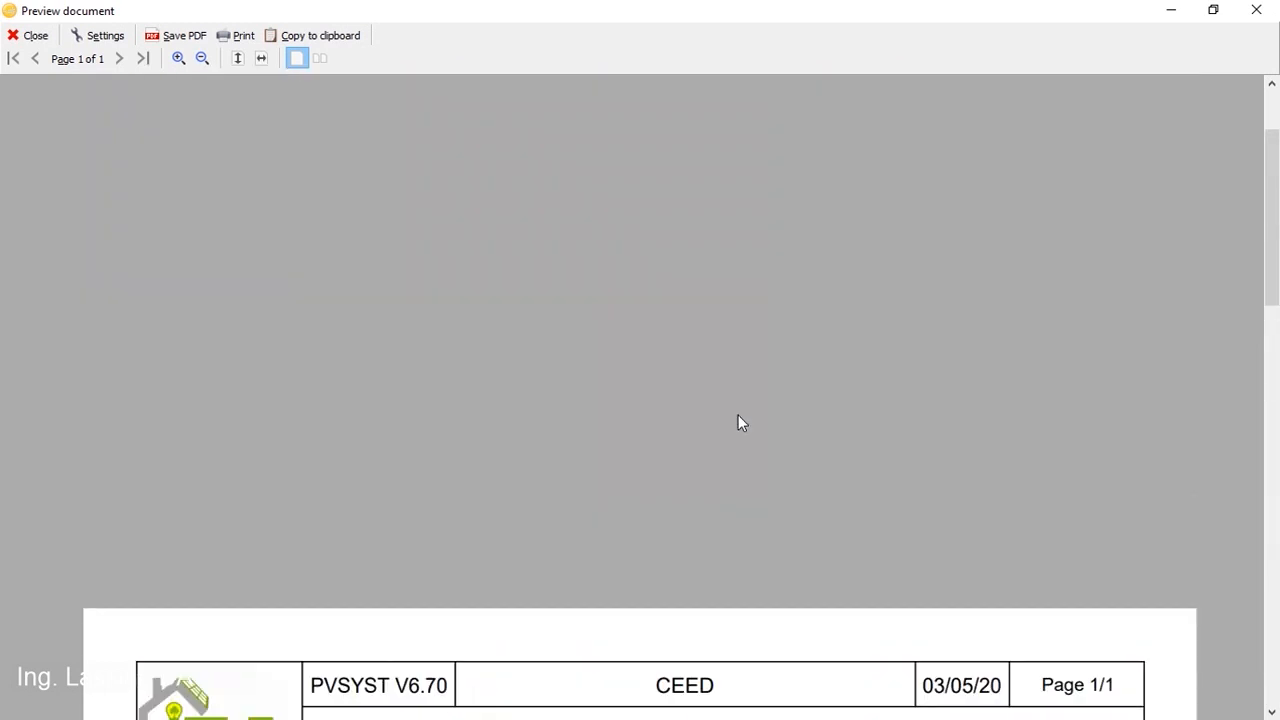
scroll(740, 421, "down", 10)
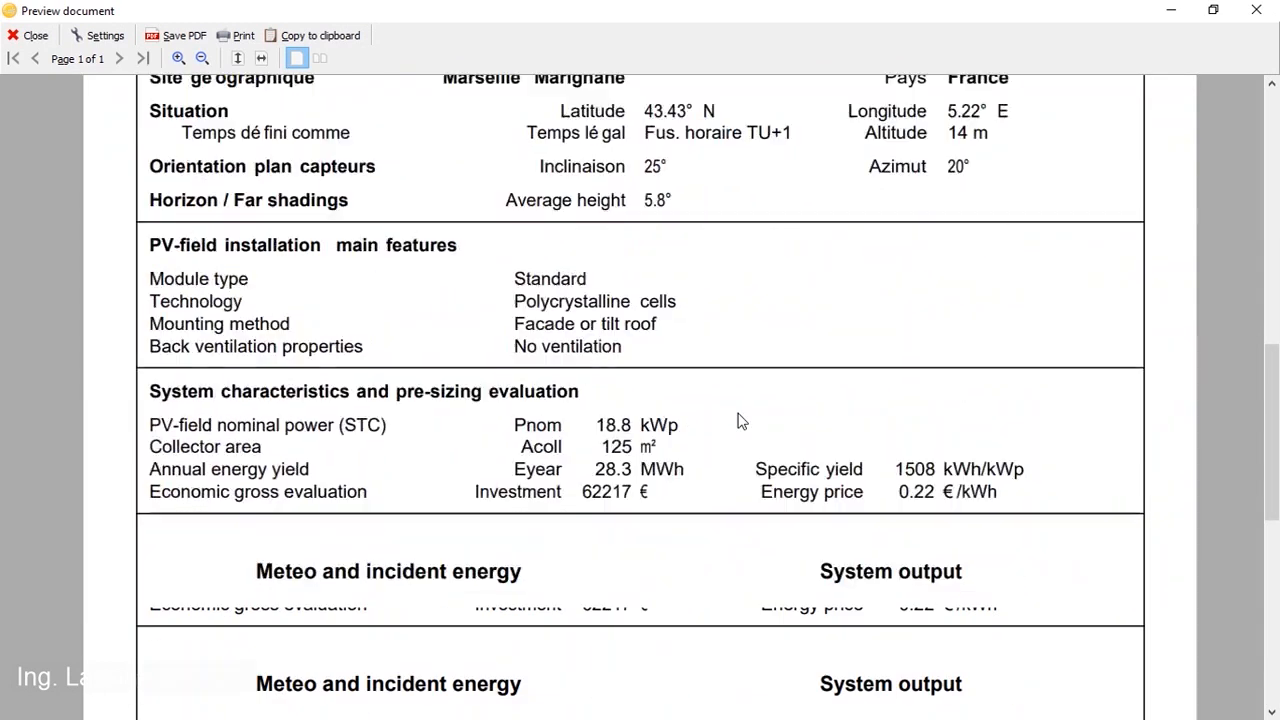
scroll(738, 420, "down", 2)
scroll(738, 420, "up", 1)
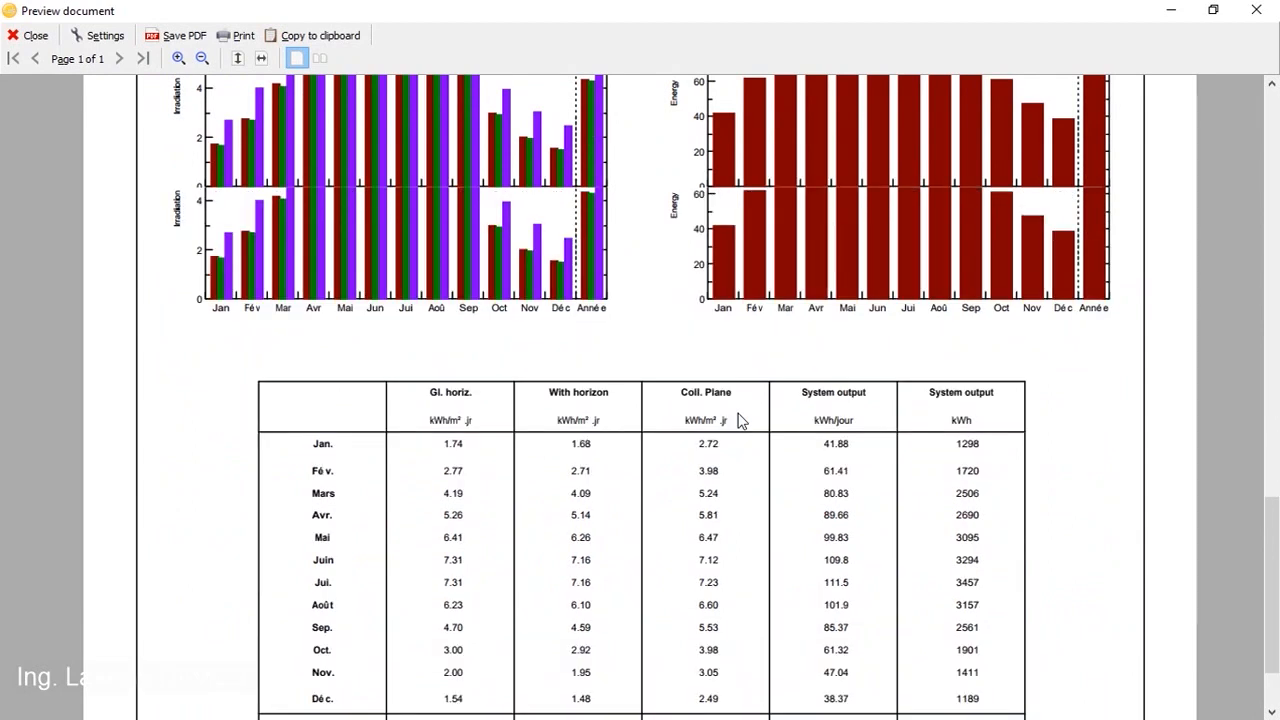
- Save the presizing report to the desktop (Bureau) as the PDF file DimensGrid.pdf
left_click(181, 36)
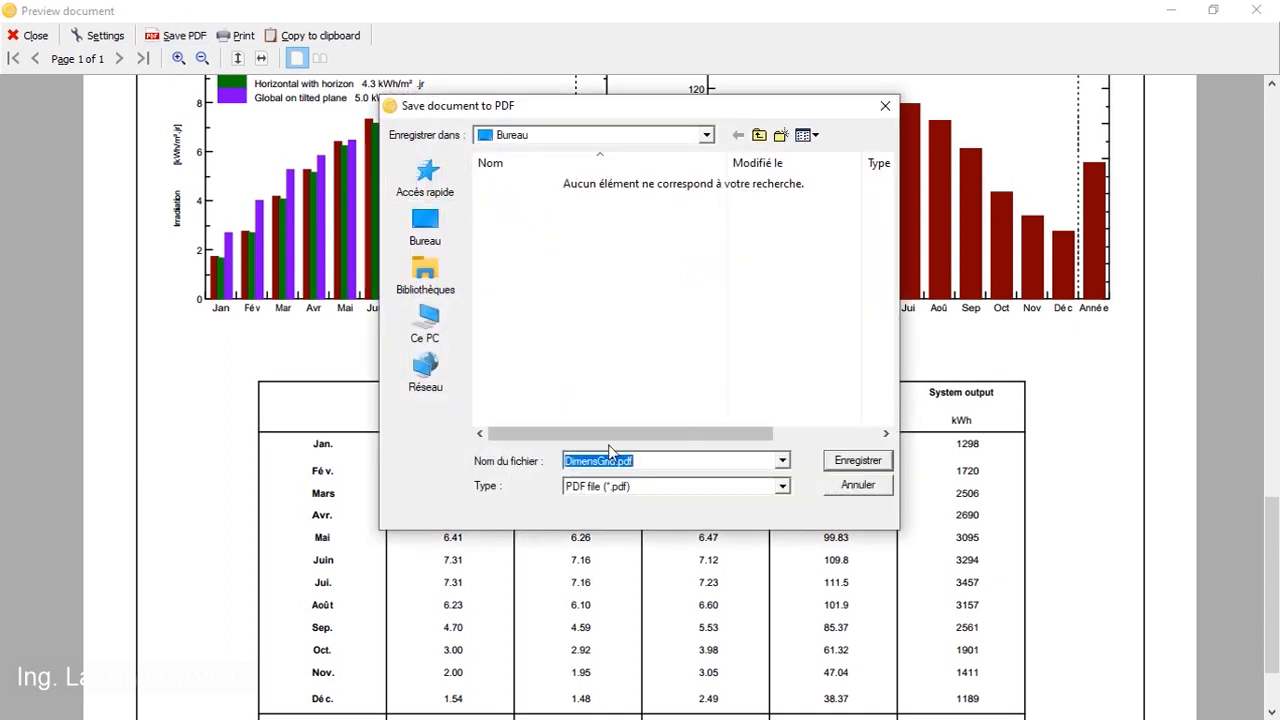
left_click(425, 225)
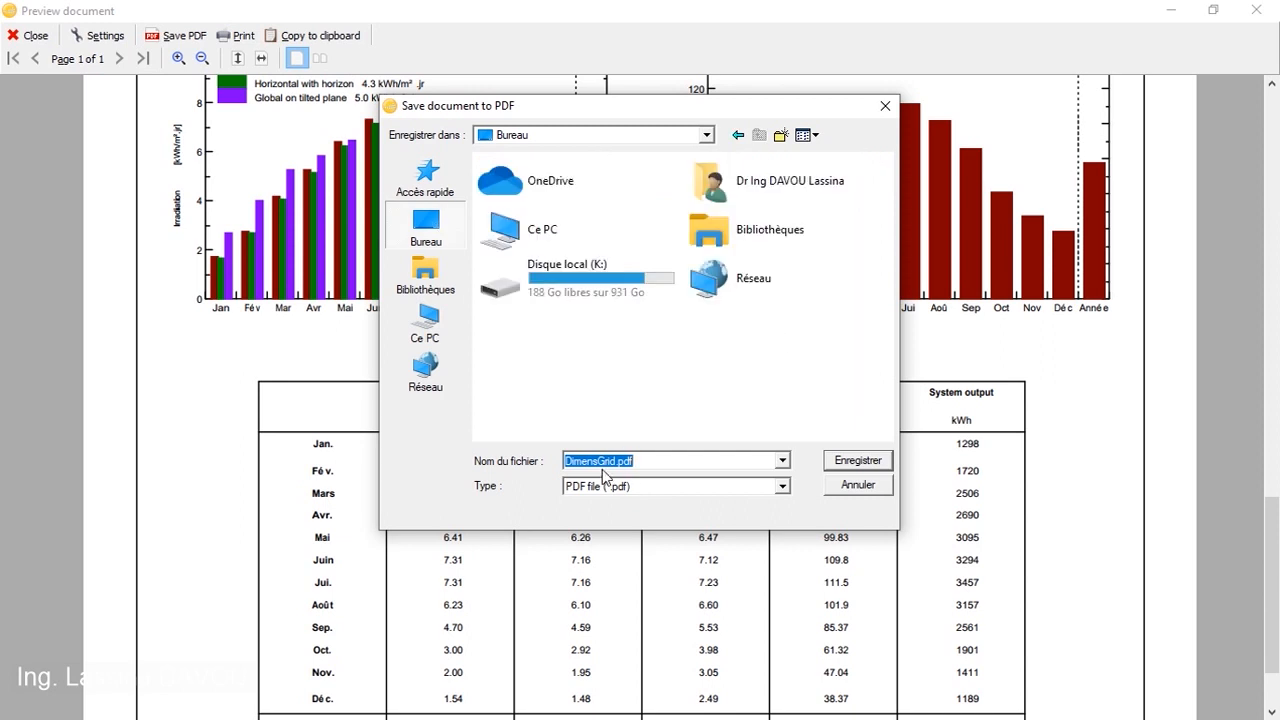
left_click(879, 466)
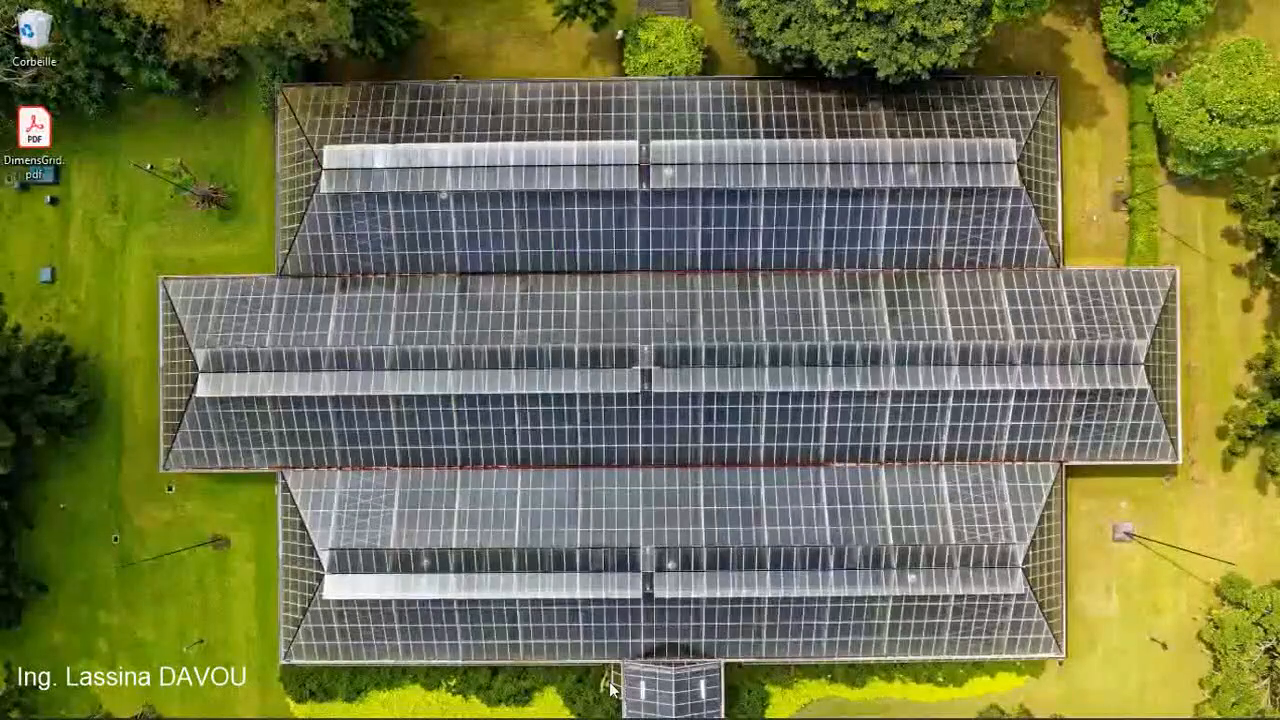
- Switch to Adobe Acrobat and examine the header, site data, system characteristics, charts and monthly table in DimensGrid.pdf
left_click(536, 706)
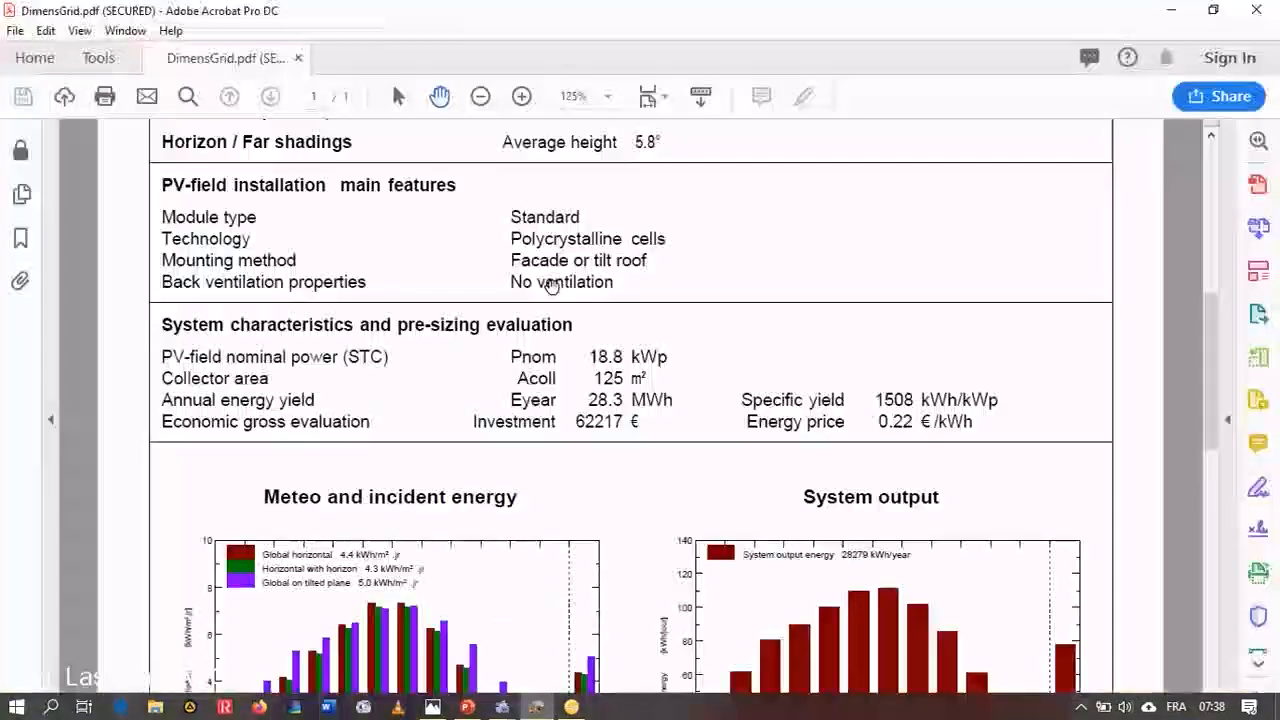
scroll(560, 265, "up", 2)
scroll(570, 250, "up", 3)
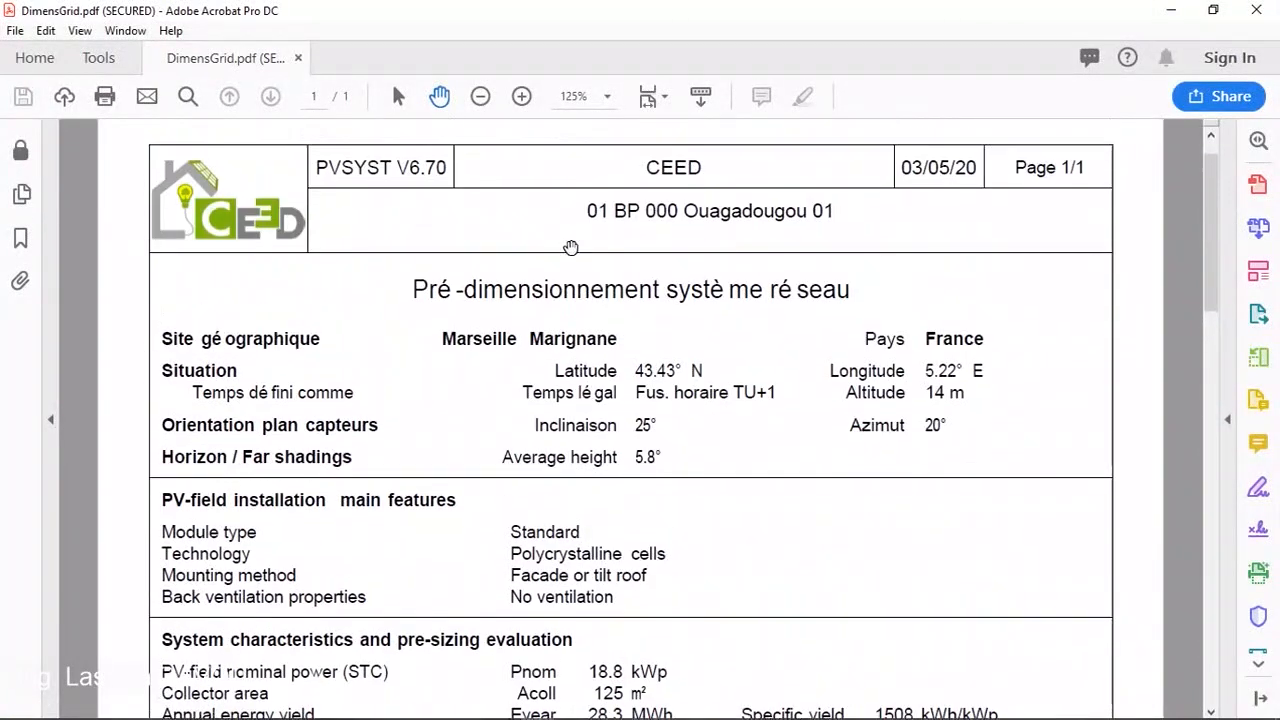
scroll(571, 249, "down", 5)
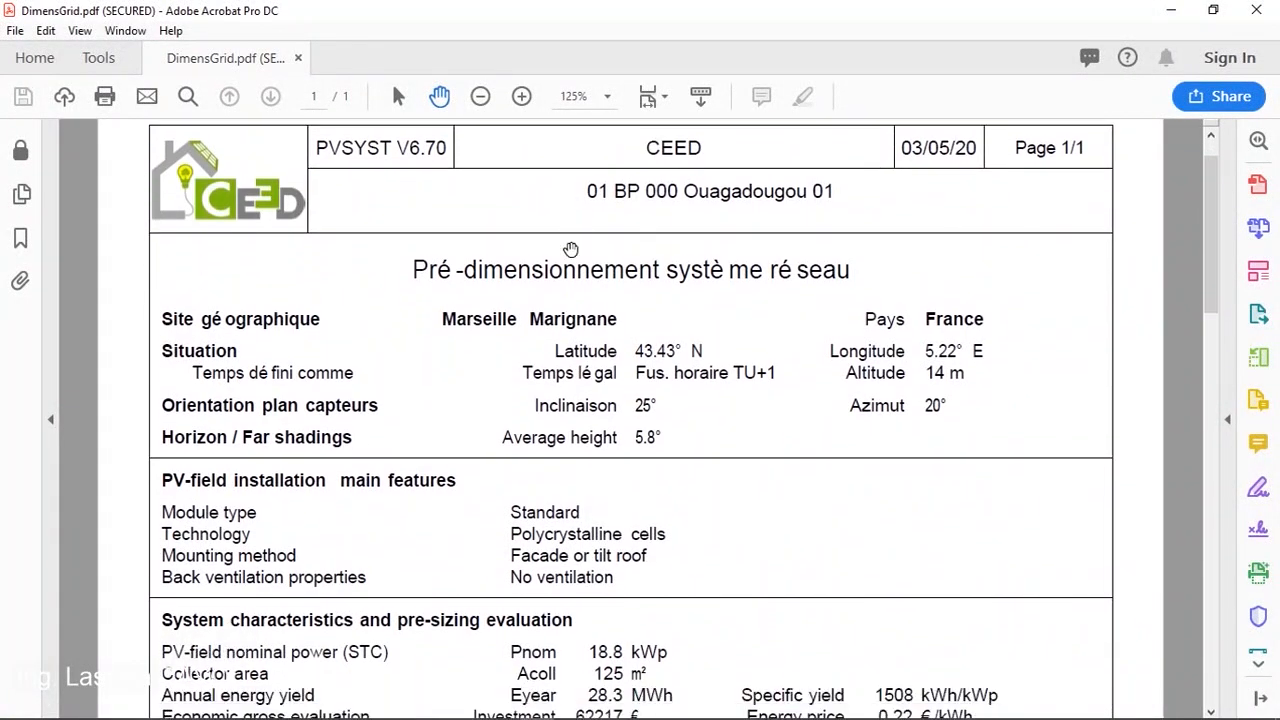
scroll(575, 246, "down", 10)
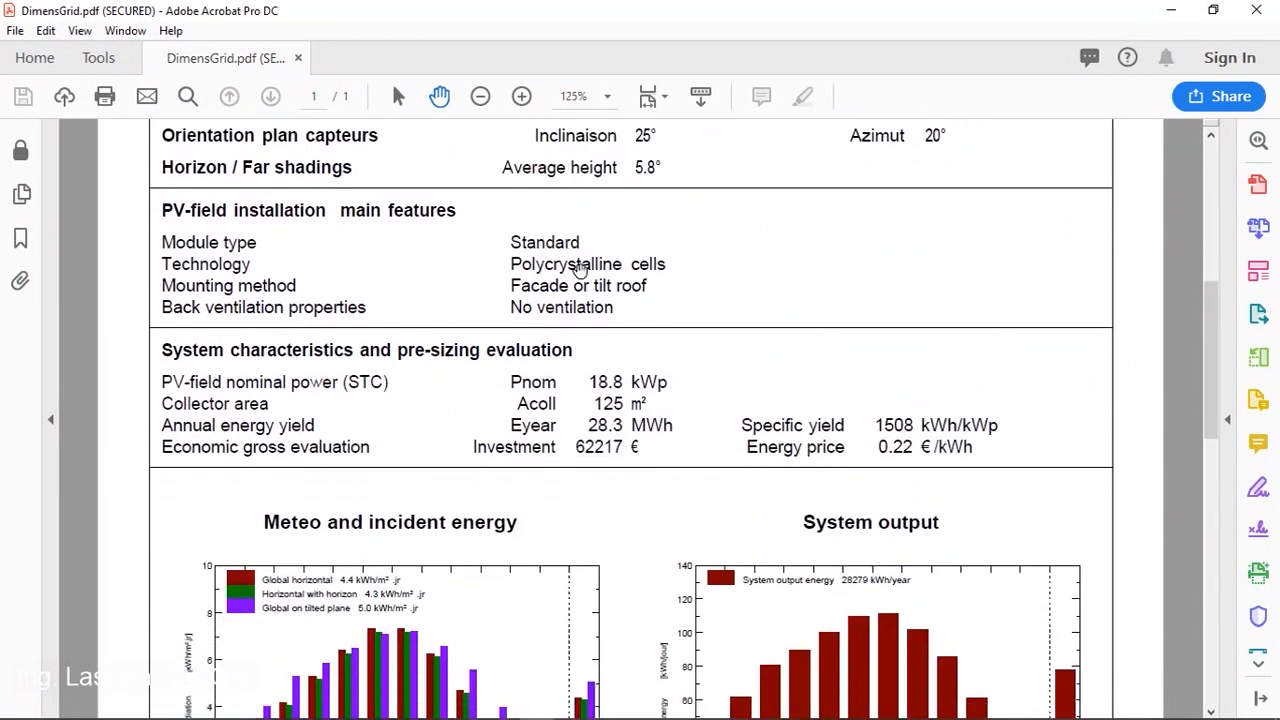
scroll(602, 268, "down", 3)
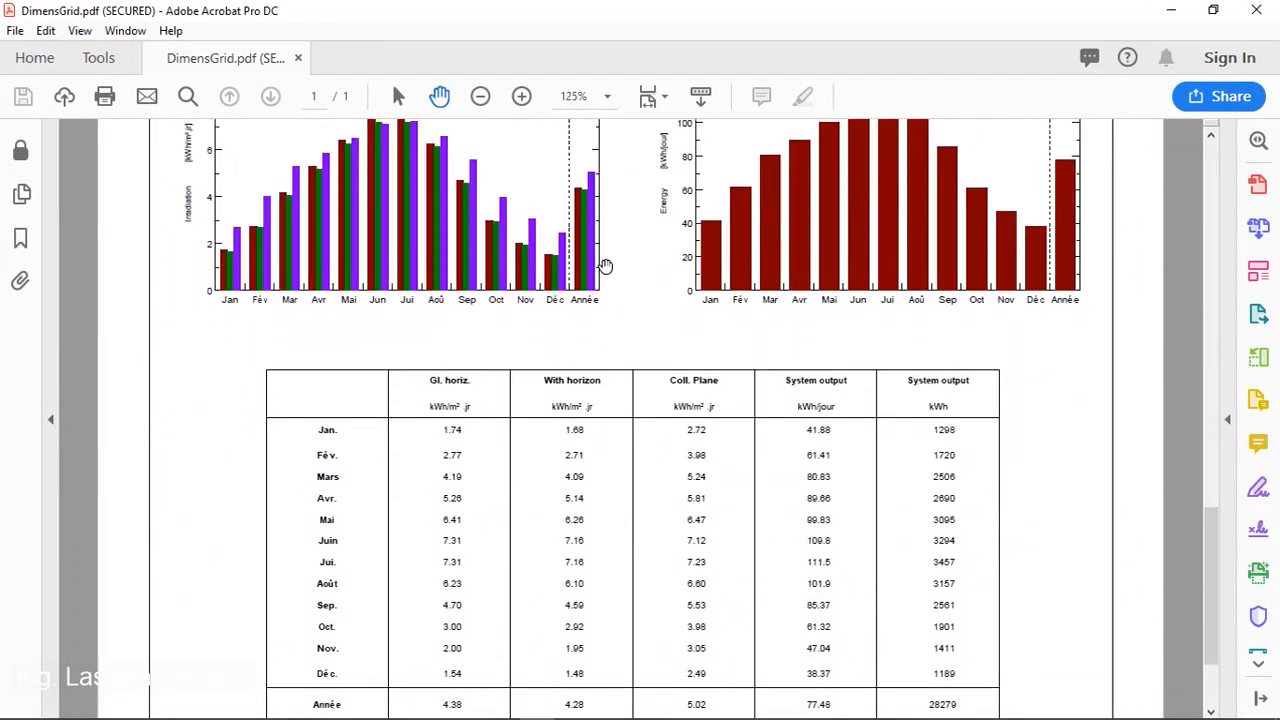
scroll(603, 262, "up", 2)
scroll(603, 262, "up", 2)
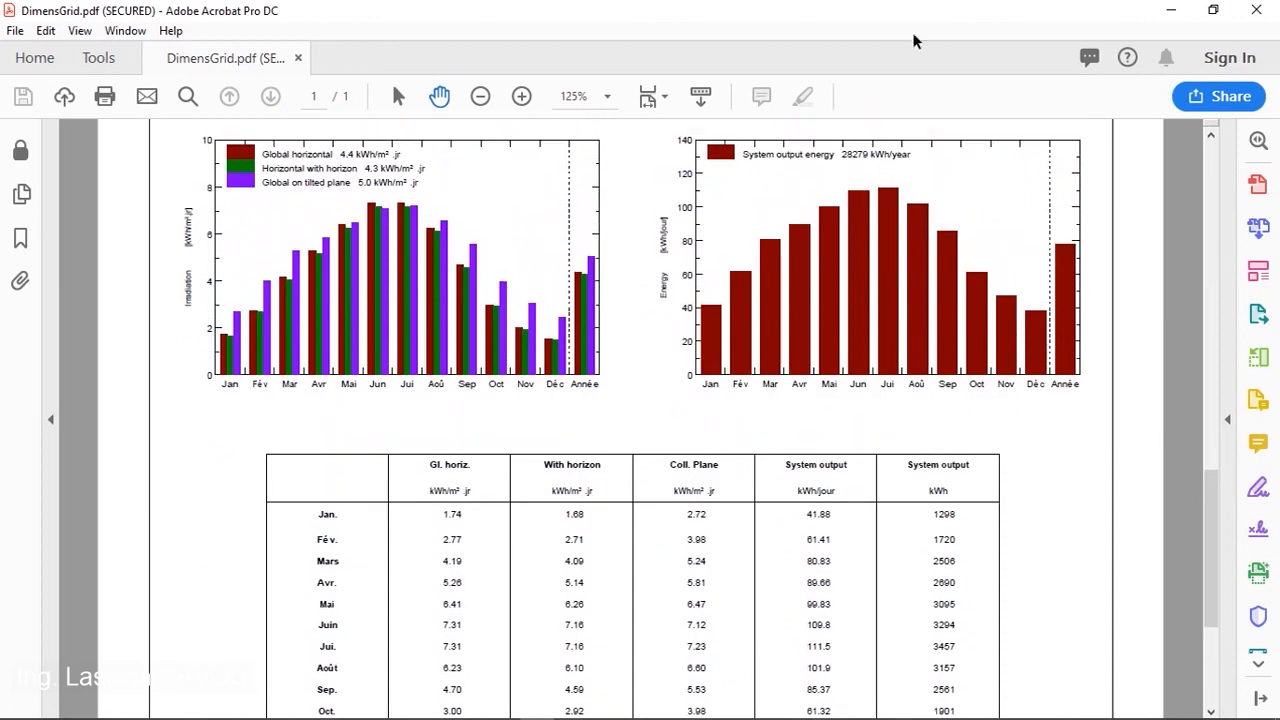
left_click(1171, 12)
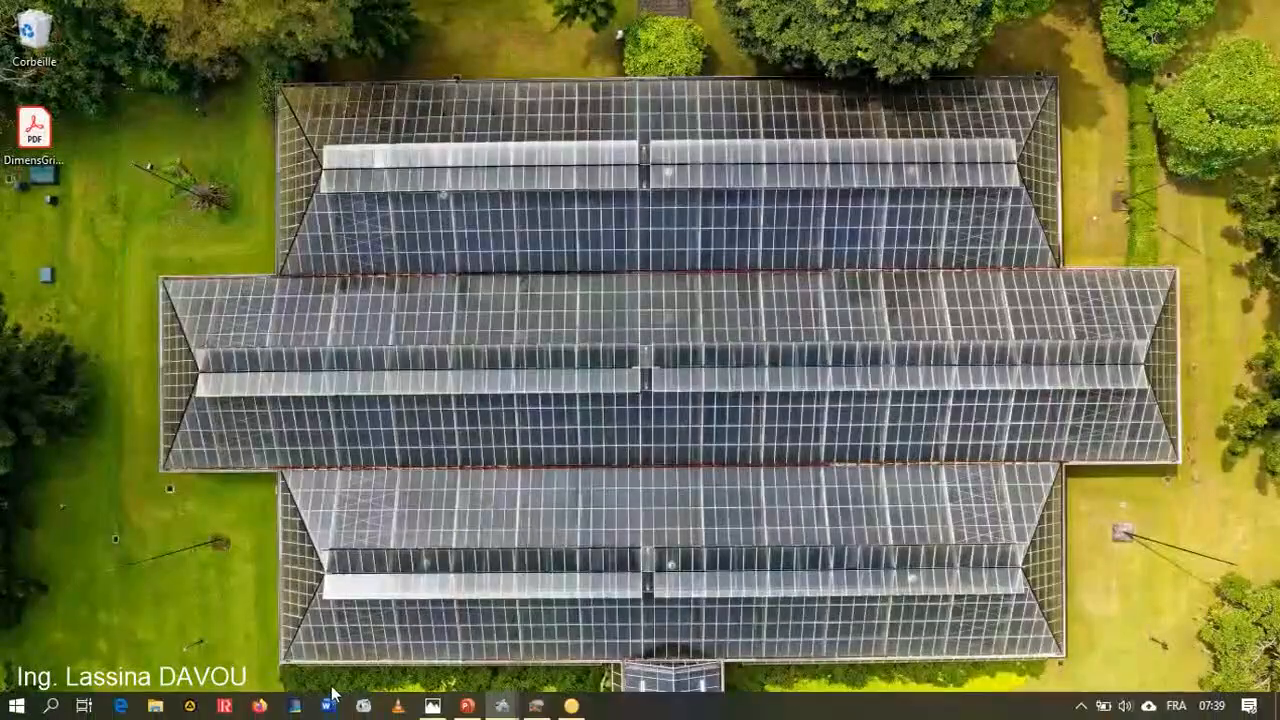
- Switch to PVsyst, review and accept the presizing results, and exit the presizing project to the Conception du projet section
left_click(571, 706)
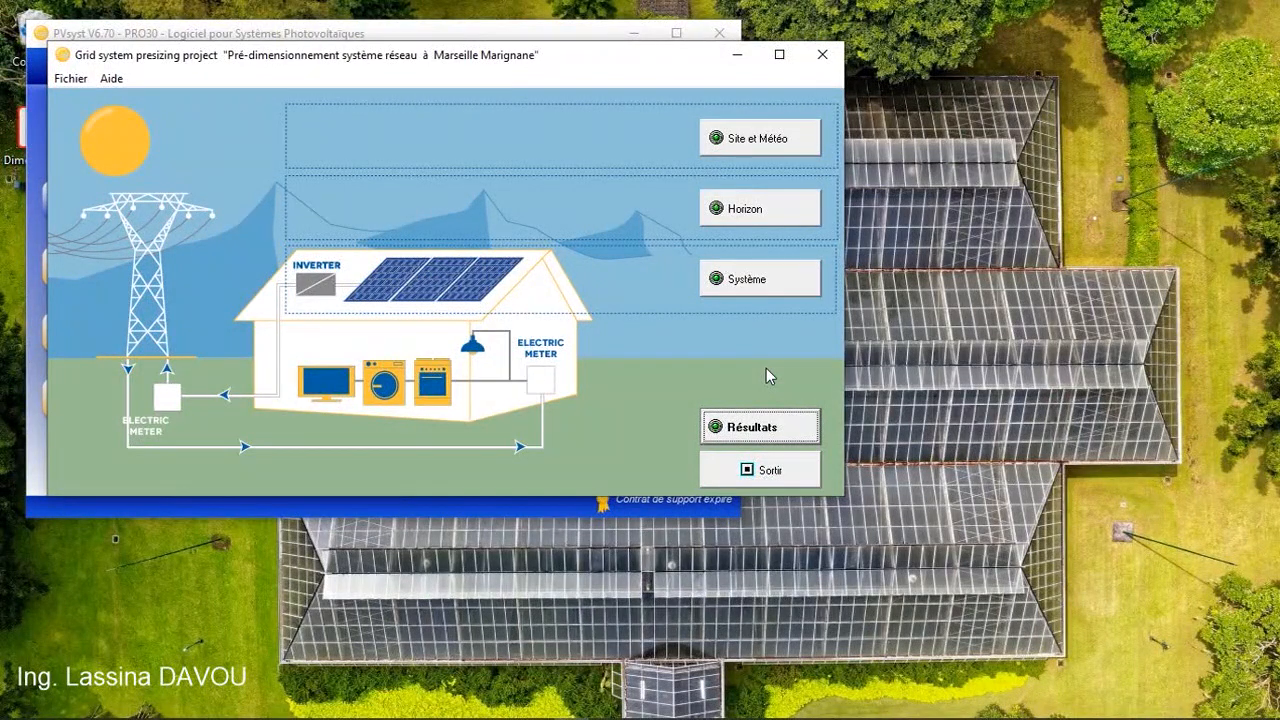
left_click(765, 427)
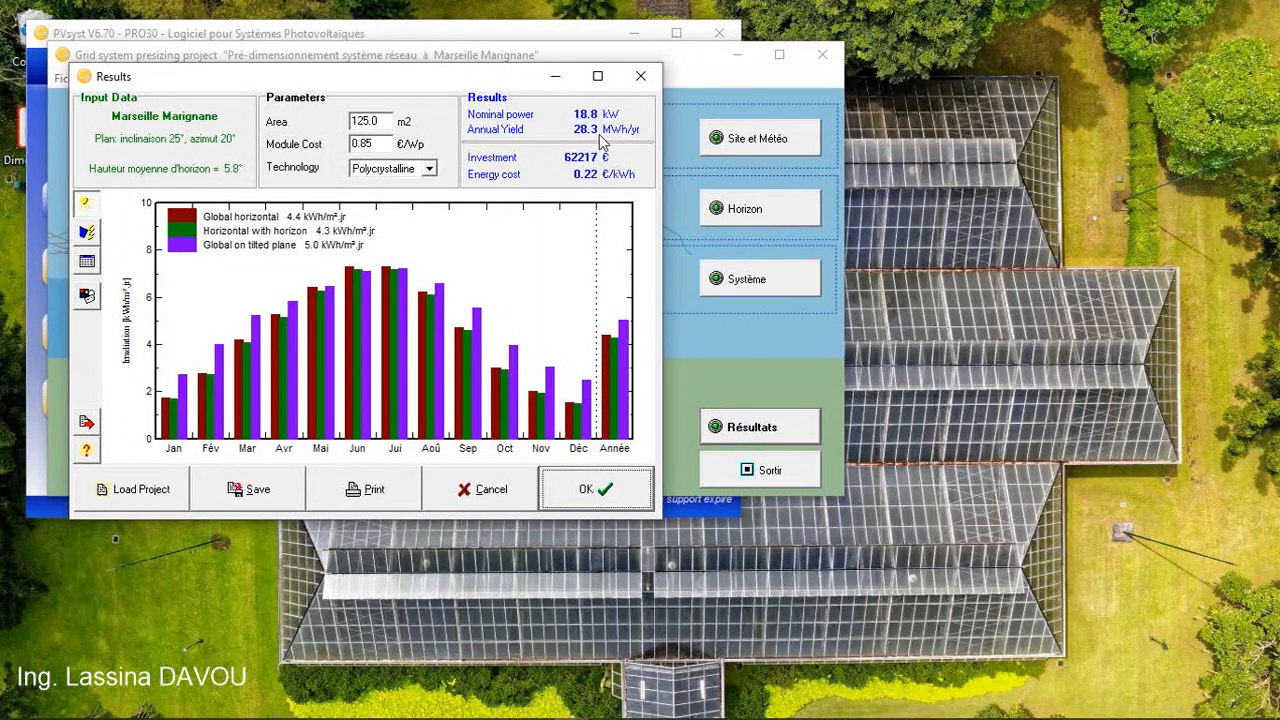
left_click(593, 489)
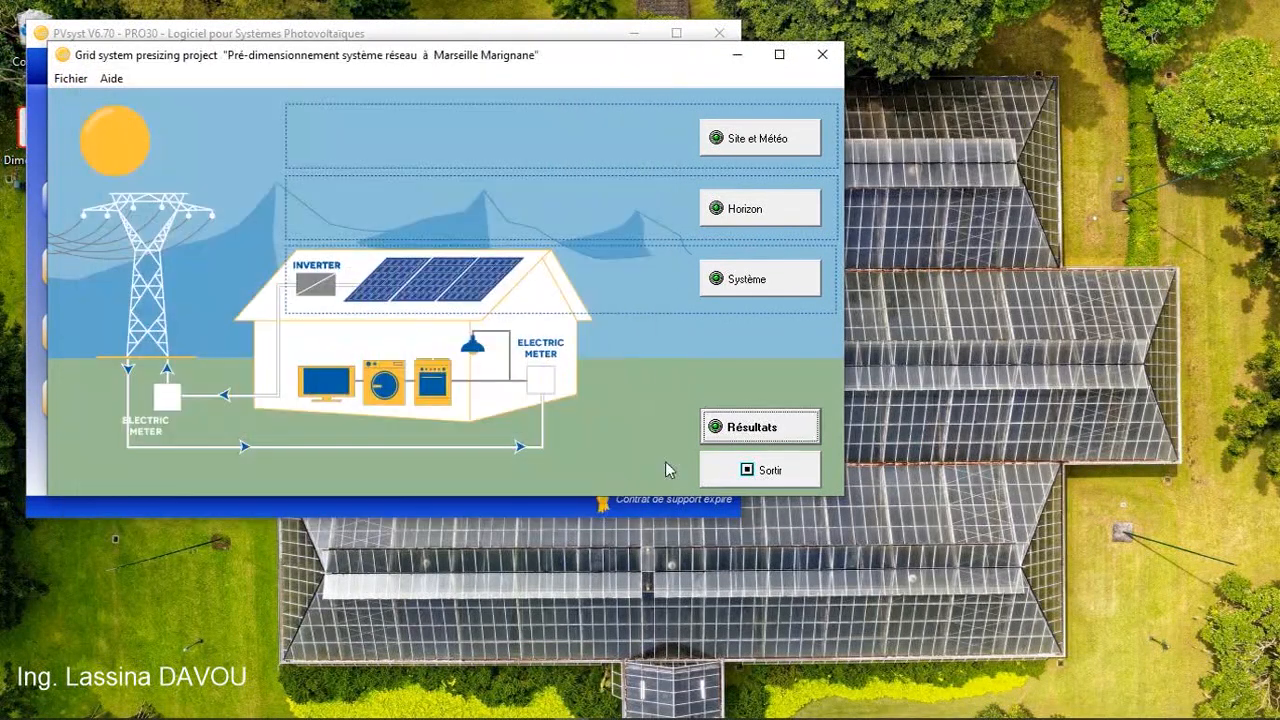
left_click(762, 472)
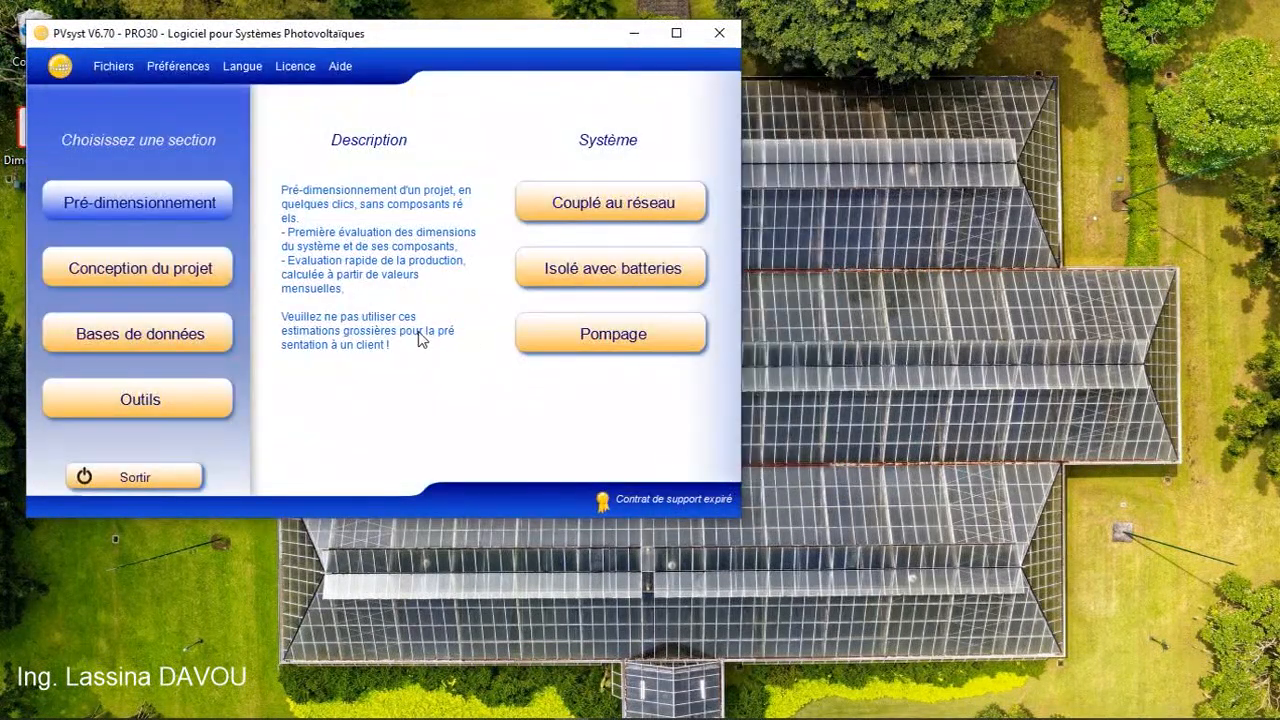
left_click(205, 287)
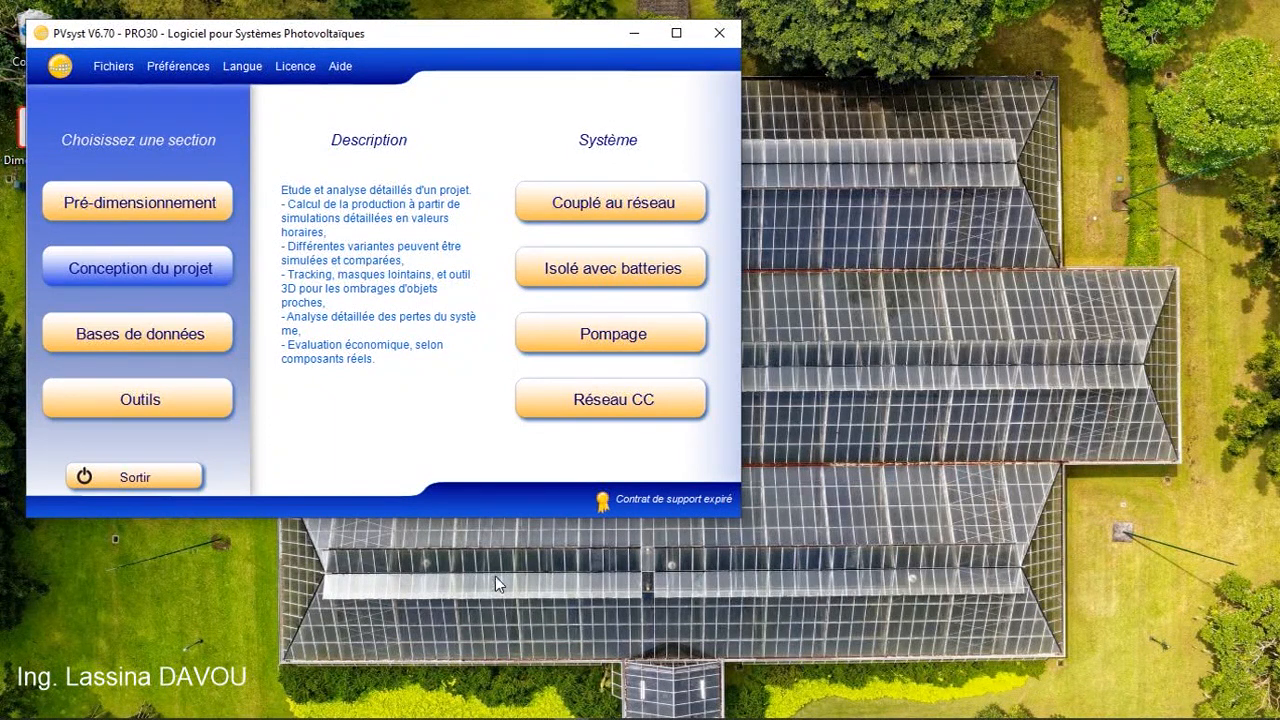
- Return to DimensGrid.pdf in Adobe Acrobat and reread its energy charts, monthly table and presizing evaluation
left_click(538, 707)
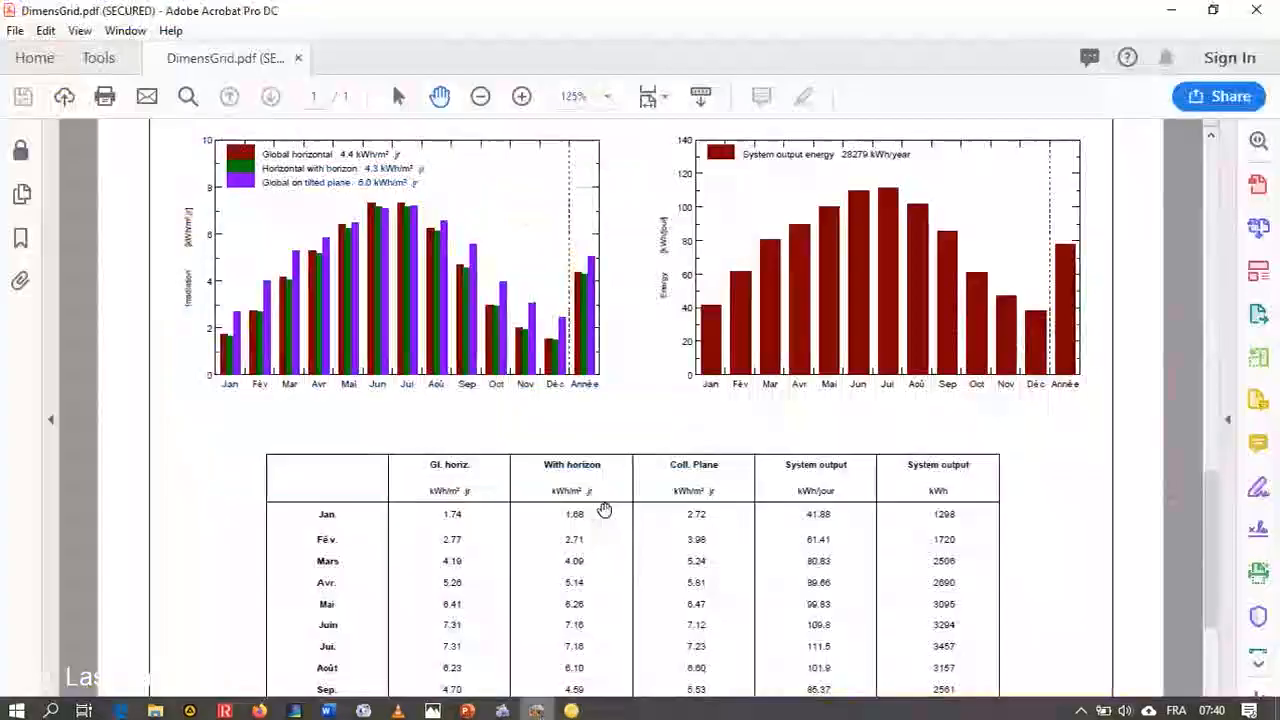
scroll(662, 269, "up", 3)
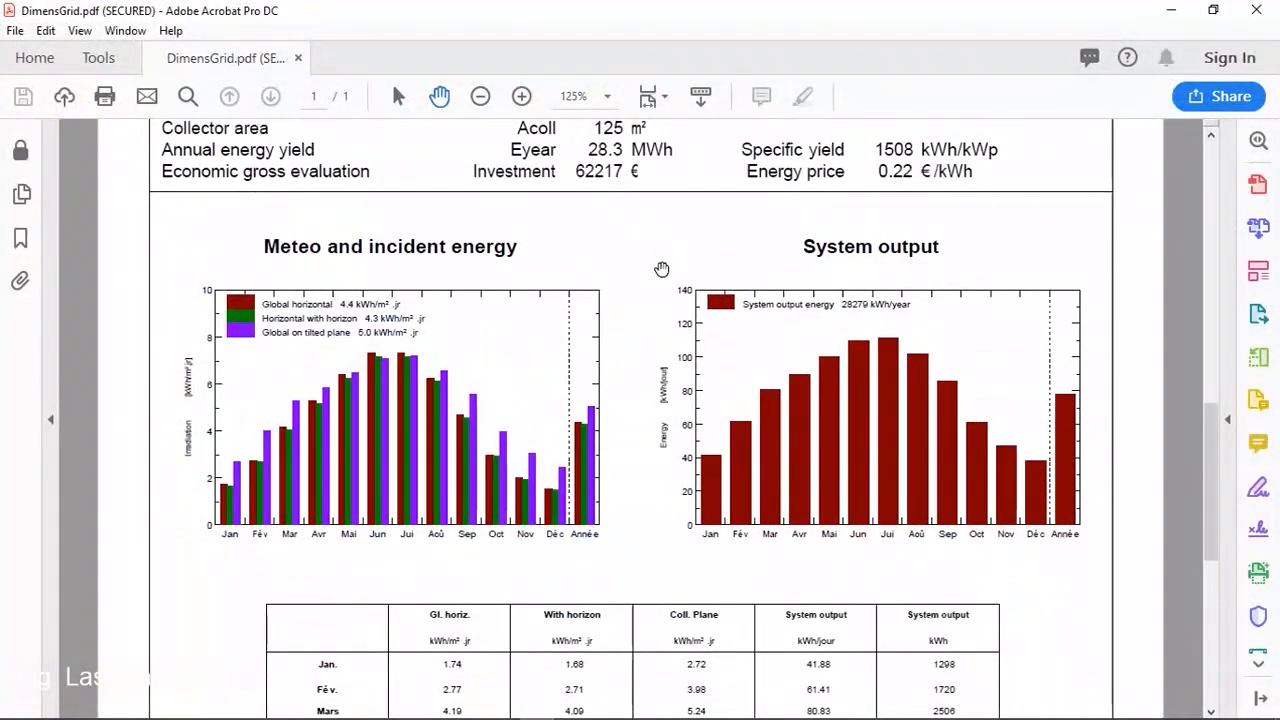
scroll(662, 269, "down", 5)
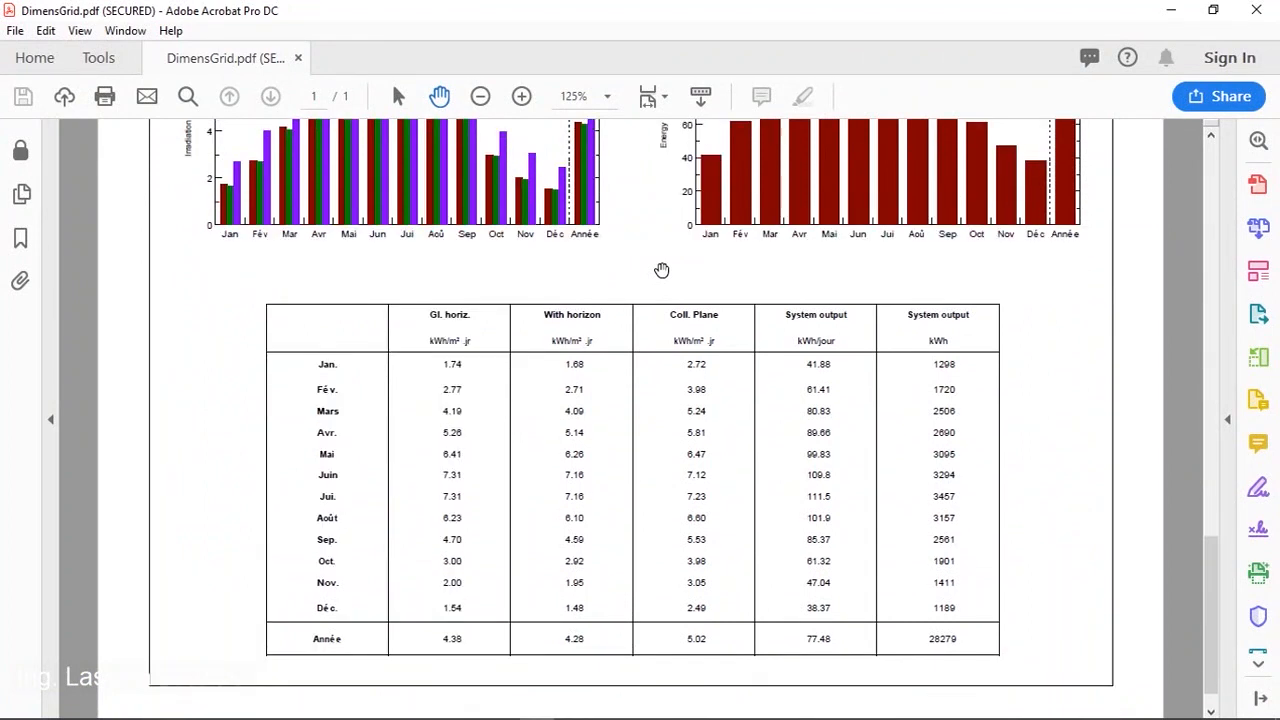
scroll(654, 294, "up", 1)
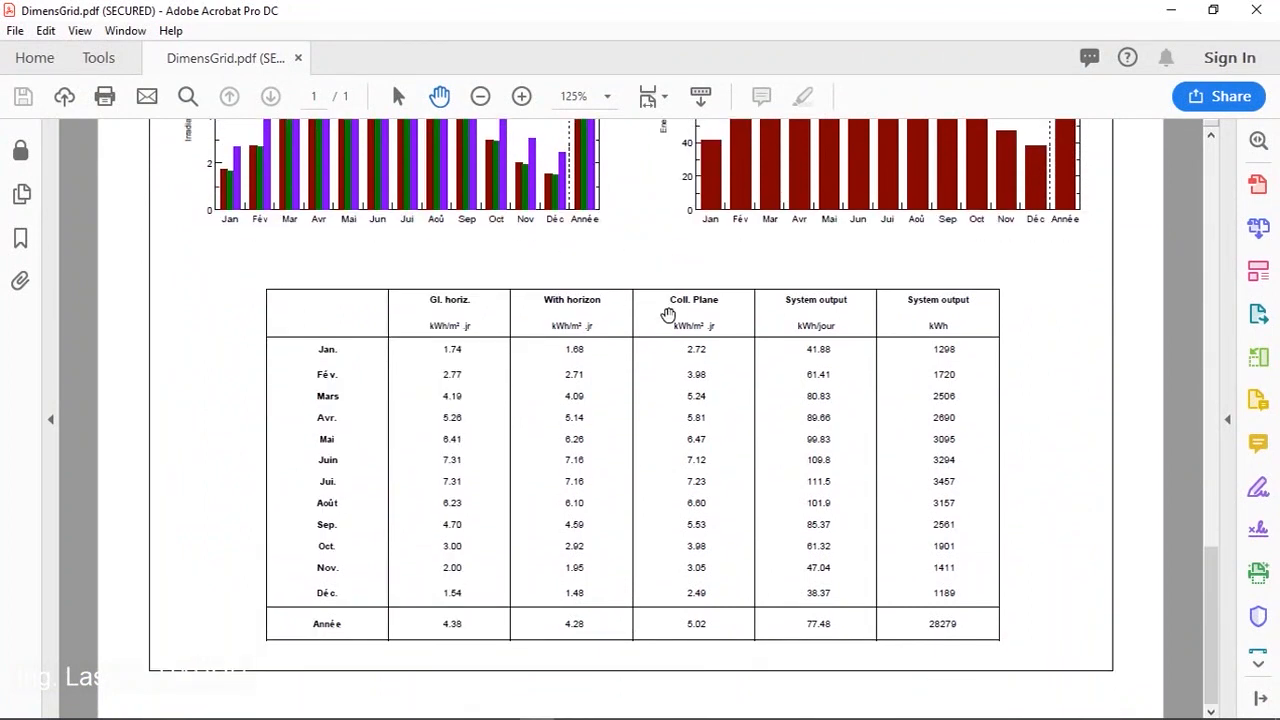
scroll(668, 315, "up", 6)
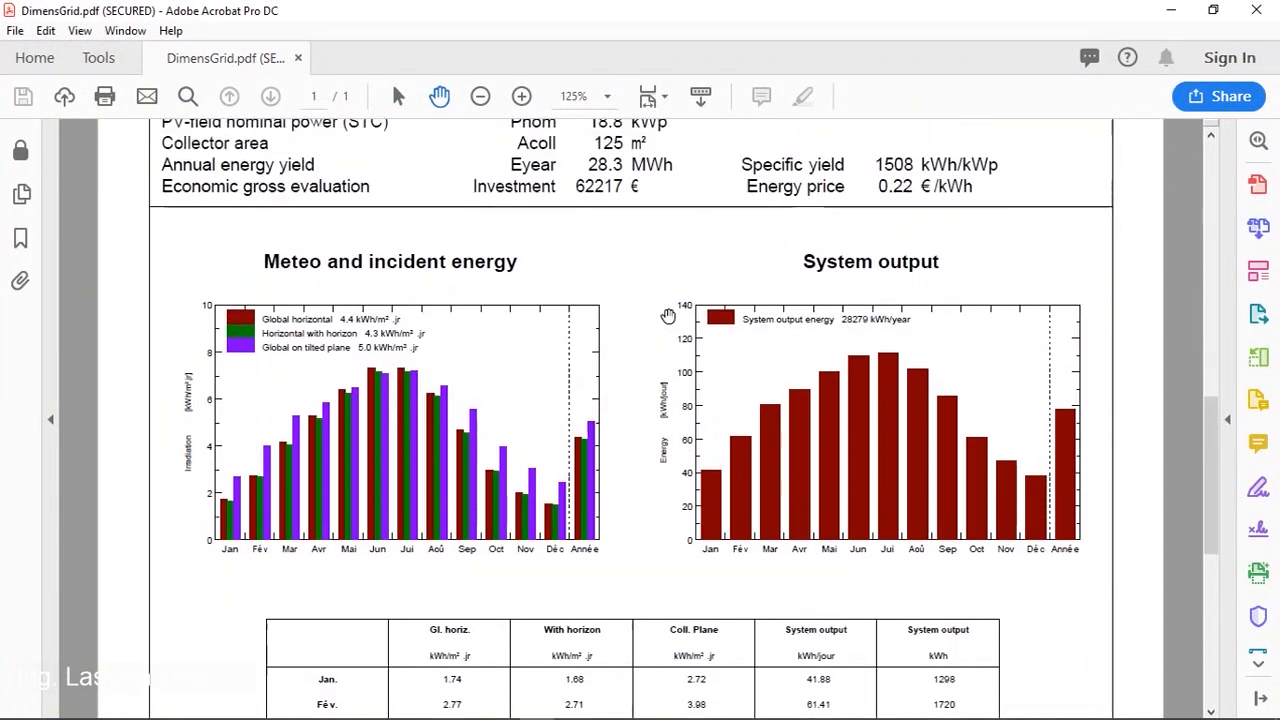
scroll(668, 316, "up", 4)
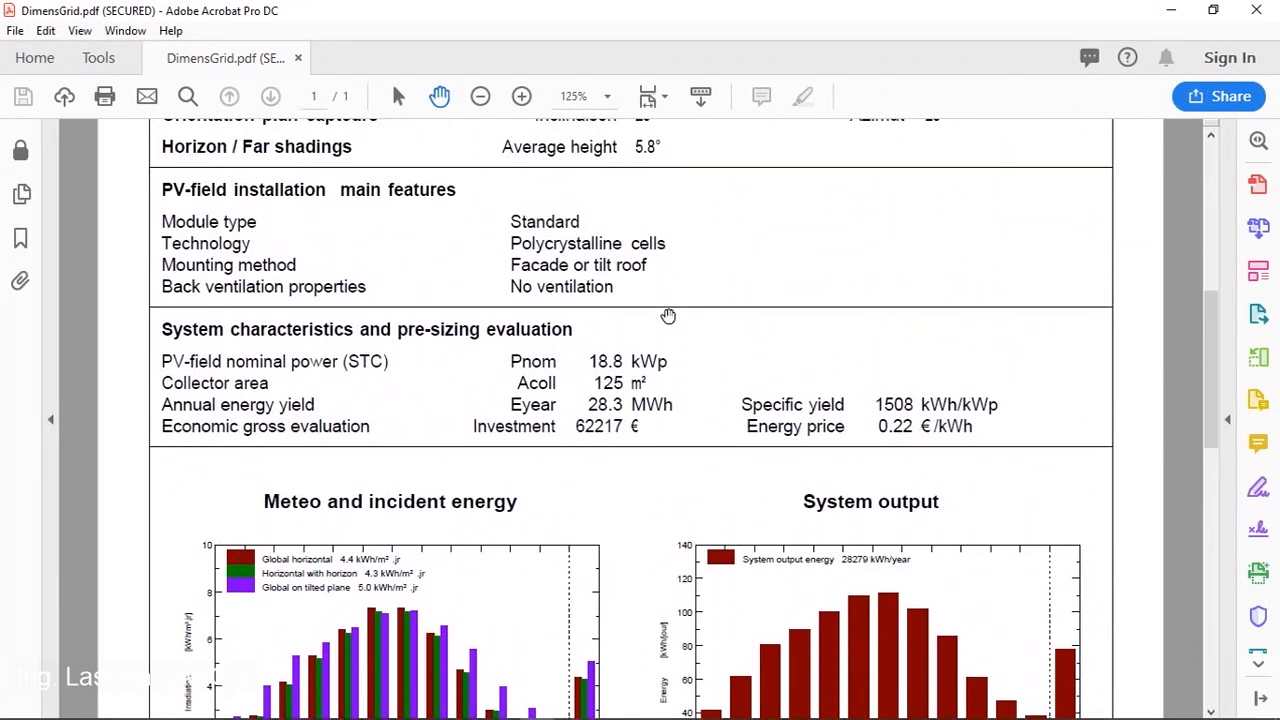
scroll(668, 316, "up", 1)
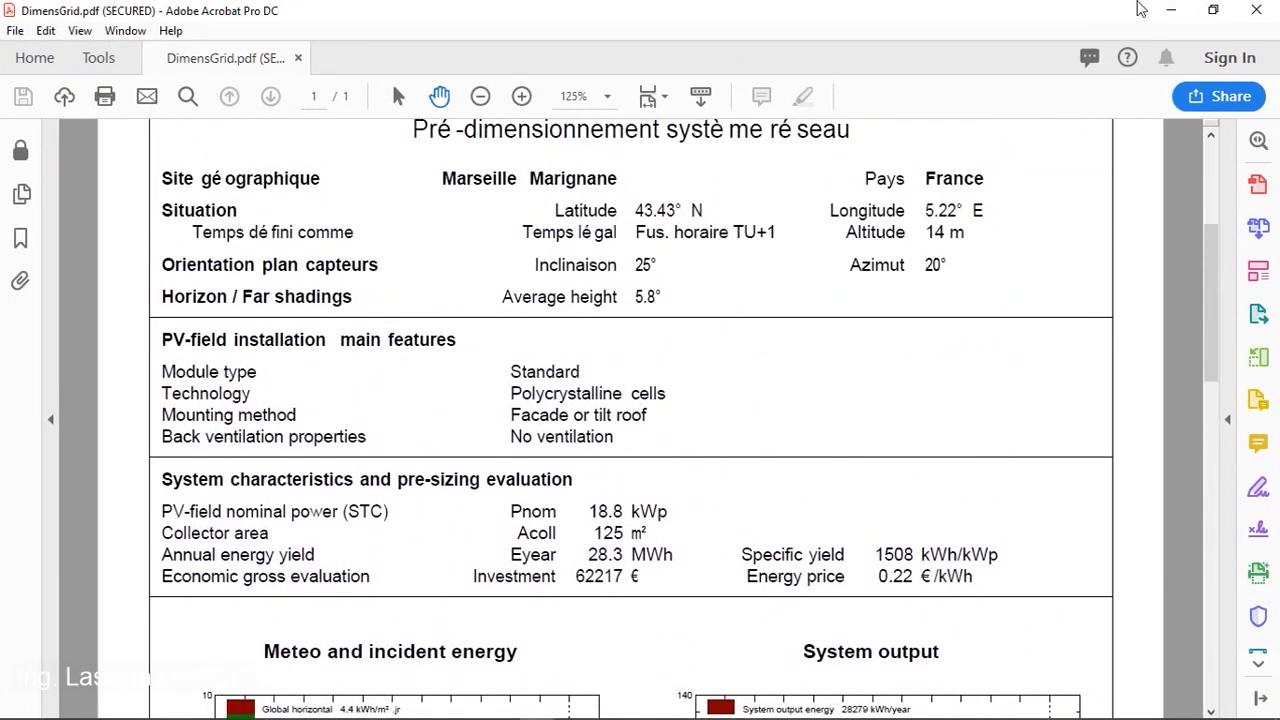
left_click(1171, 10)
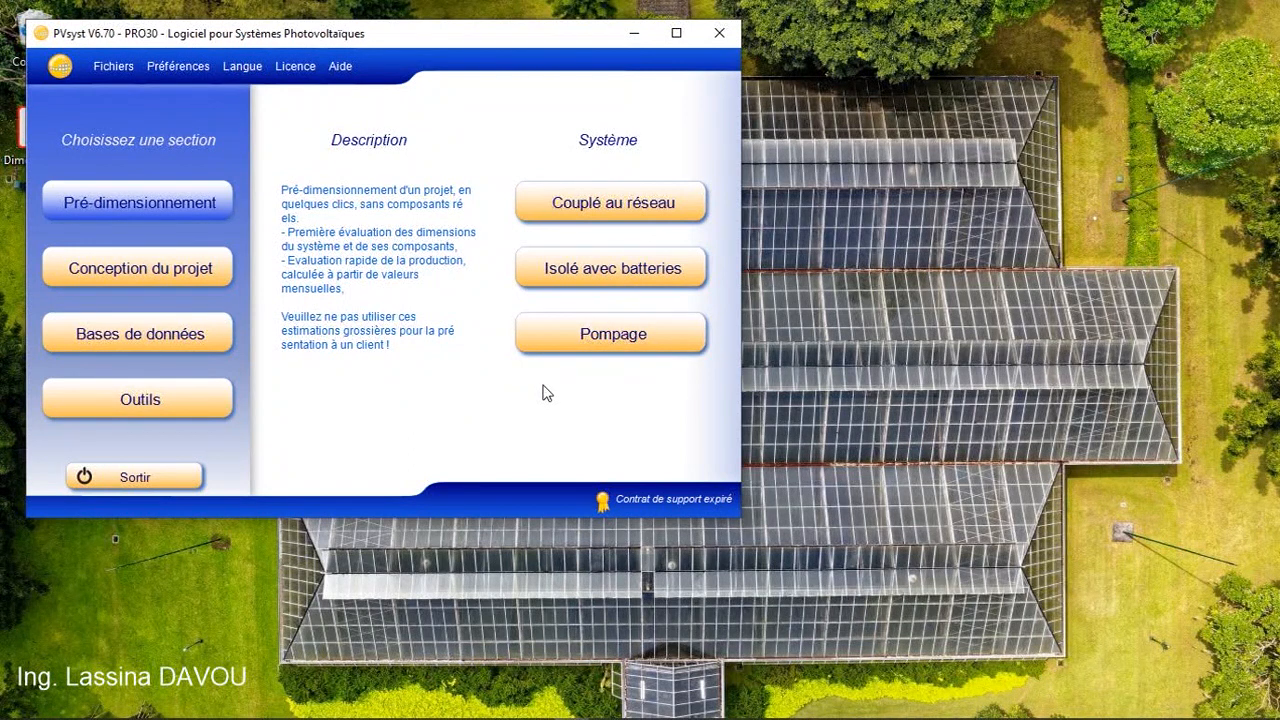
- Select the Conception du projet section in PVsyst to show its description and available system types
left_click(220, 280)
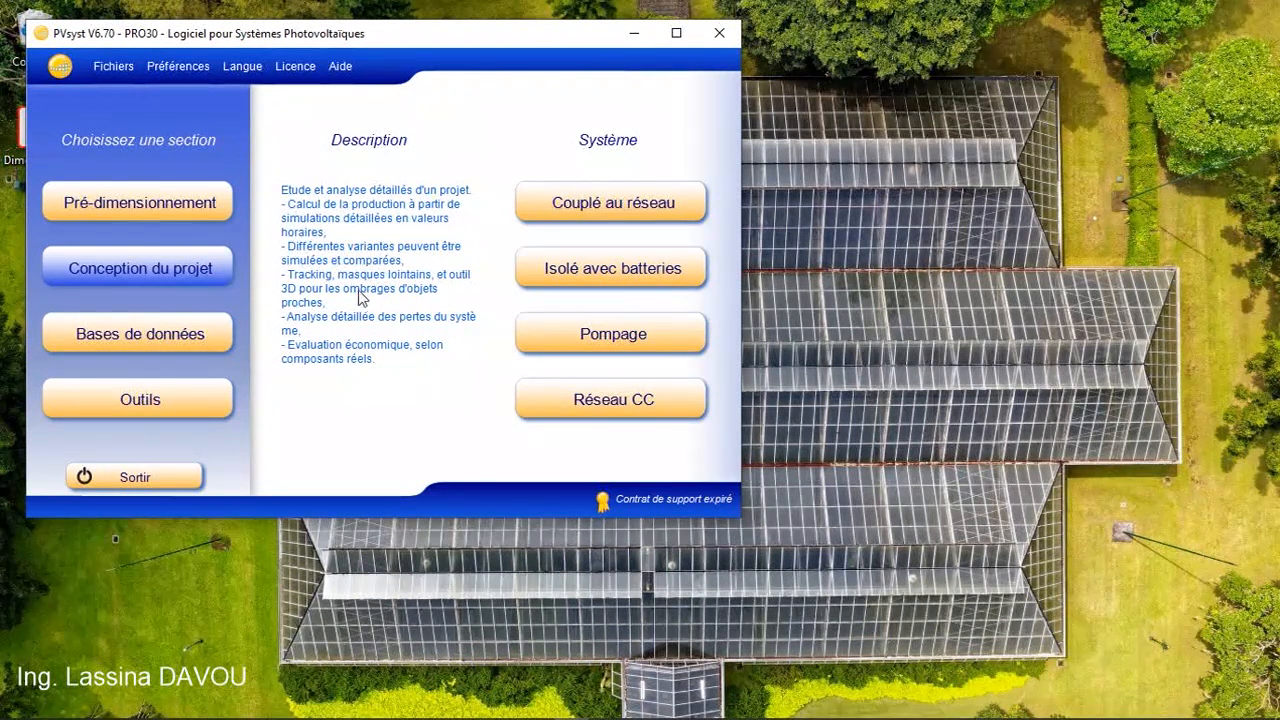
left_click(193, 277)
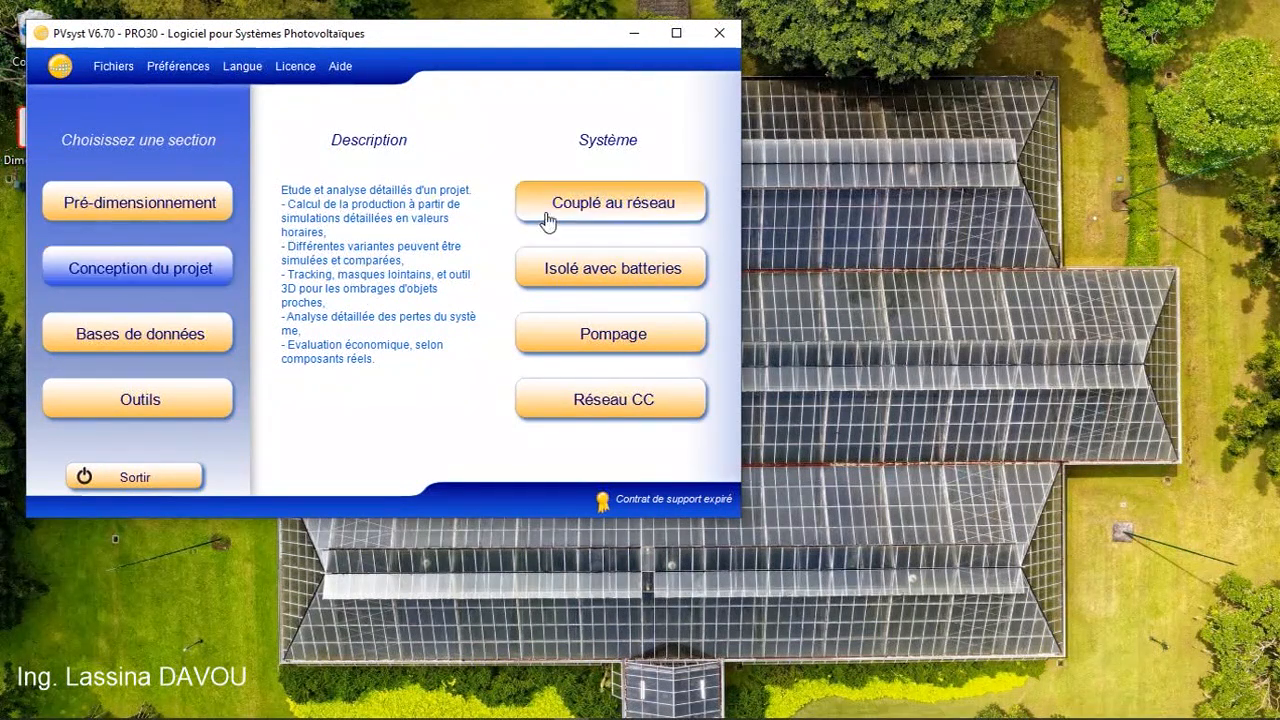